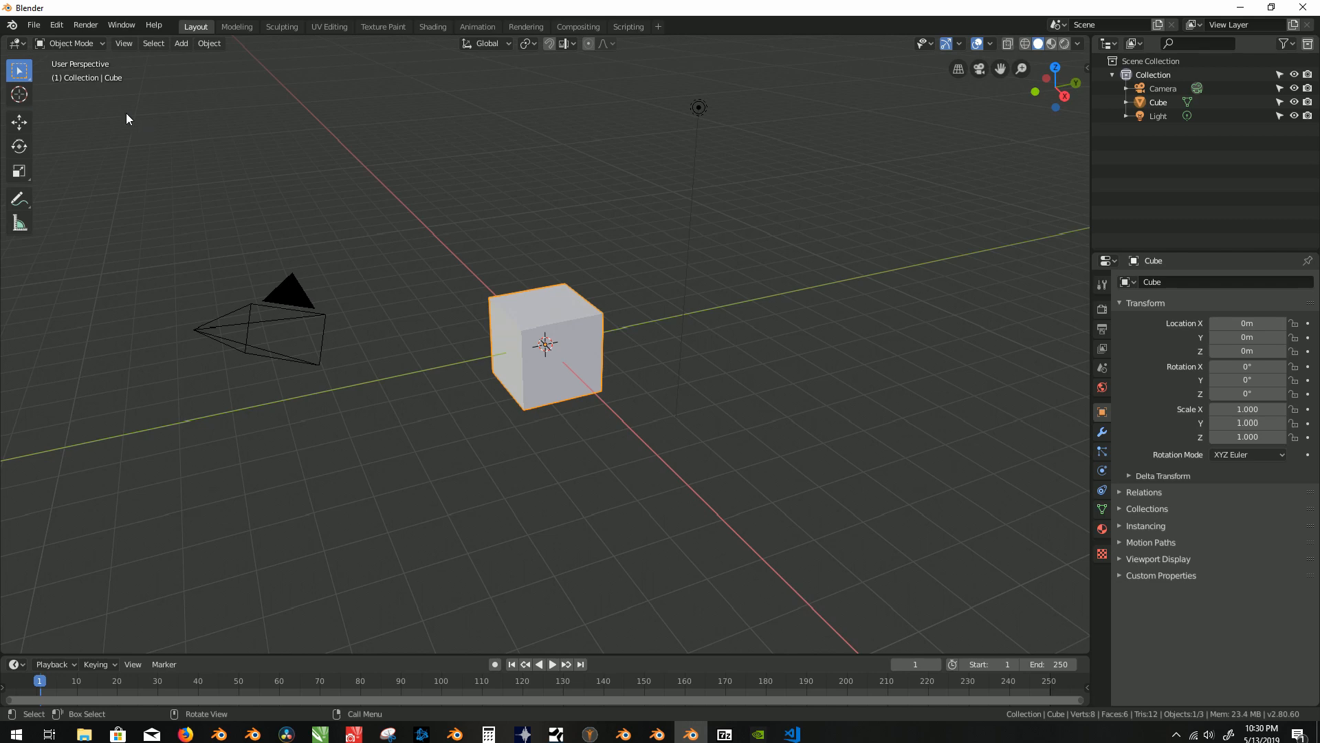
Step: Place the 3D cursor at several spots in empty space, ending just above the cube
{"action": "left_click", "coordinate": [19, 95]}
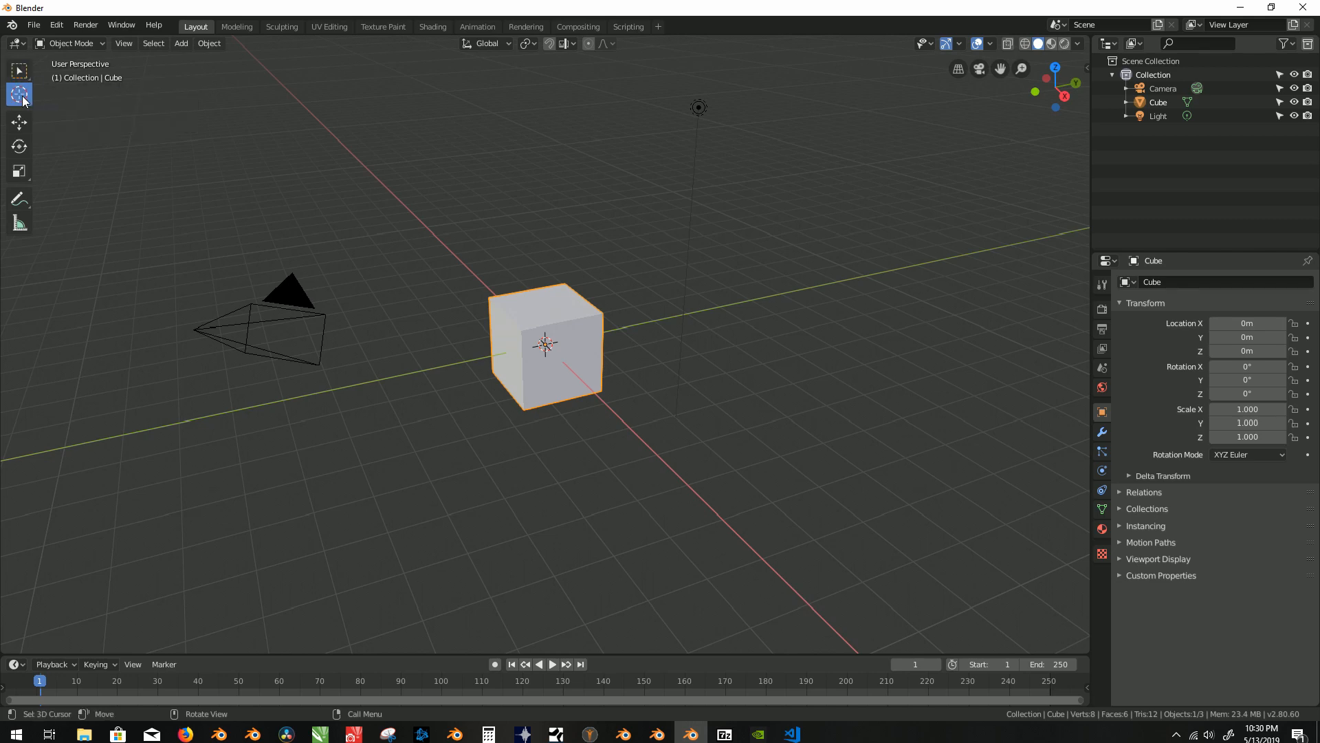
{"action": "left_click", "coordinate": [240, 155]}
{"action": "left_click", "coordinate": [364, 175]}
{"action": "left_click", "coordinate": [564, 186]}
{"action": "left_click", "coordinate": [398, 265]}
{"action": "left_click", "coordinate": [464, 176]}
{"action": "left_click", "coordinate": [490, 180]}
{"action": "left_click", "coordinate": [397, 285]}
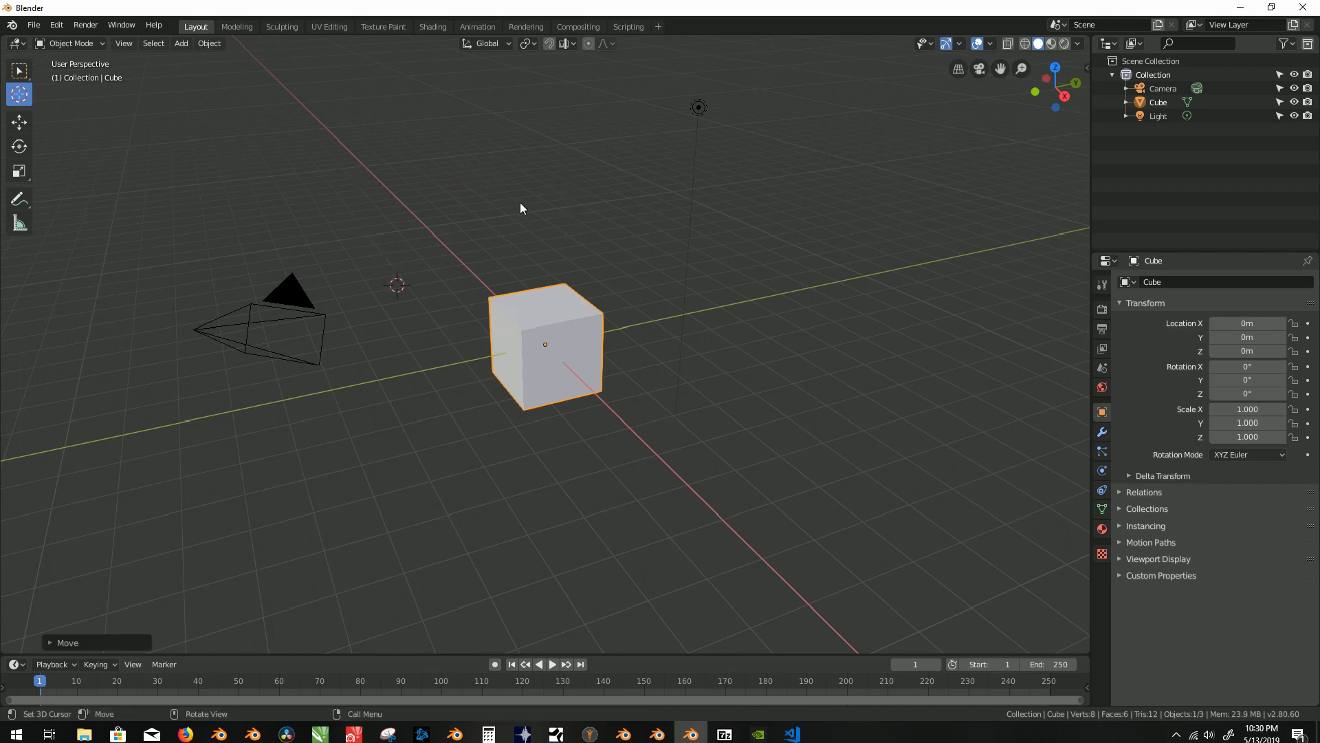
{"action": "left_click", "coordinate": [519, 202]}
Step: View the cube's tools in Edit Mode and return to Object Mode
{"action": "key", "text": "Tab"}
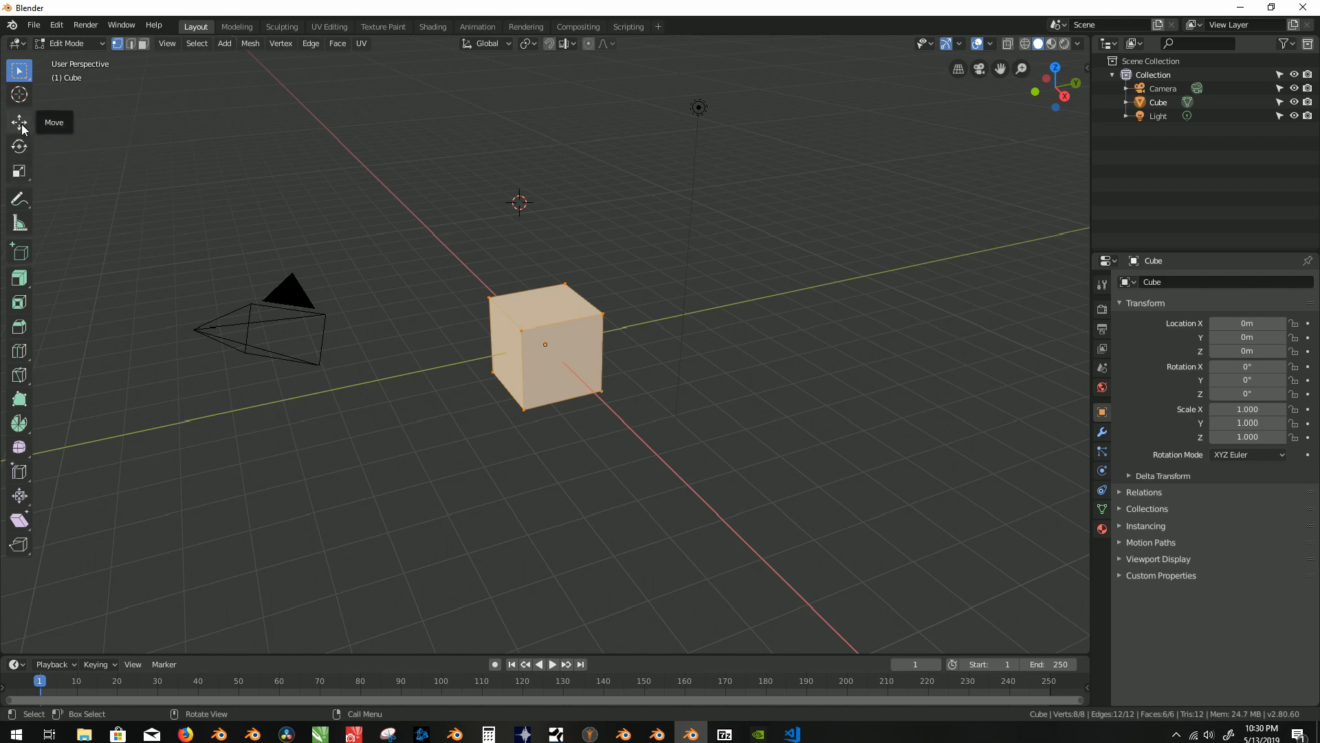
{"action": "key", "text": "Tab"}
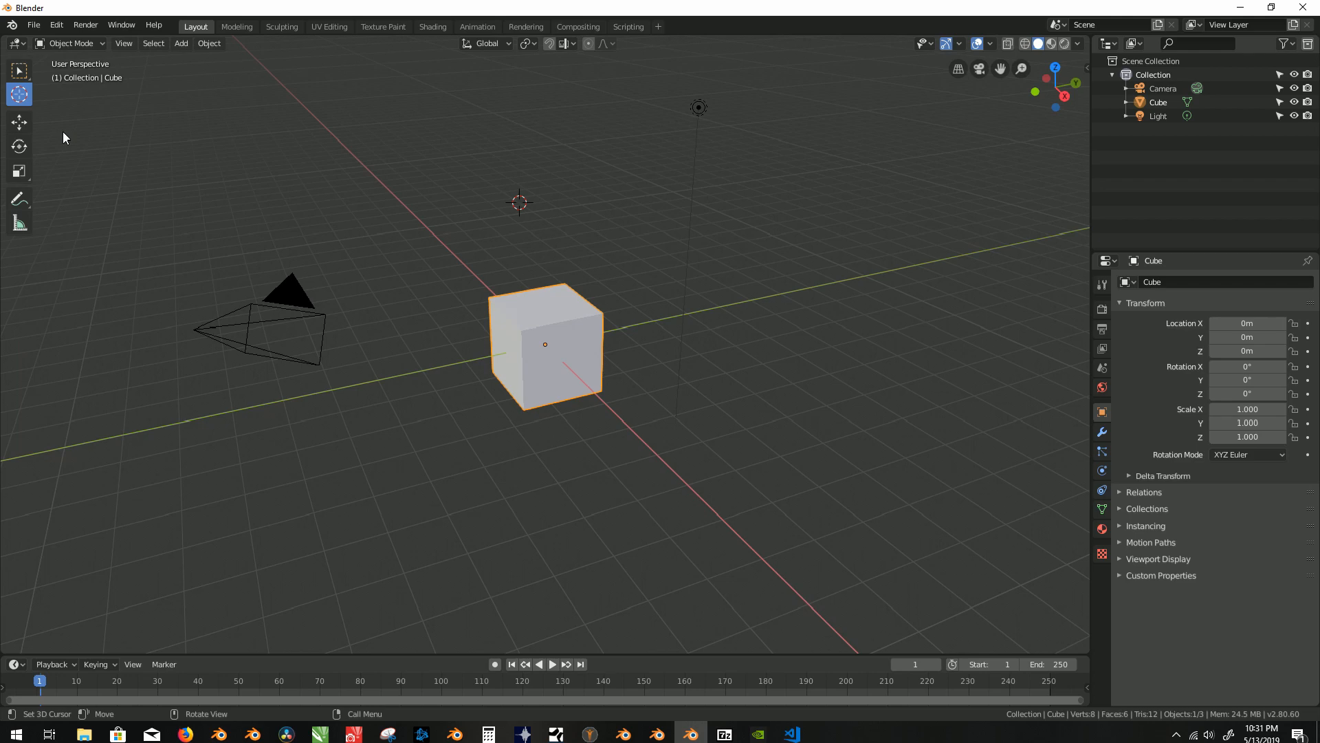
{"action": "left_click", "coordinate": [19, 122]}
Step: Box-select the camera, cube and light and move them together until the cube sits at about X 0.58, Y 1.59, Z 0.22 m
{"action": "left_click", "coordinate": [25, 74]}
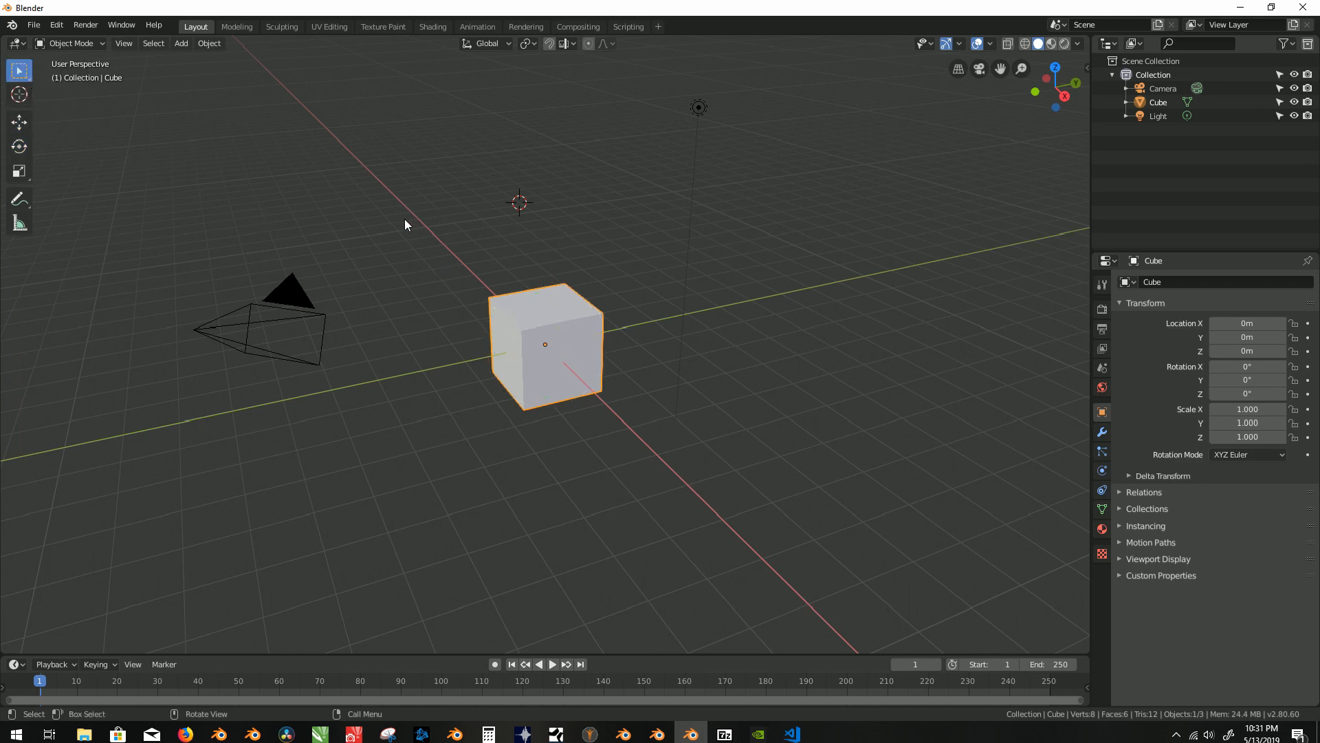
{"action": "left_click", "coordinate": [366, 199]}
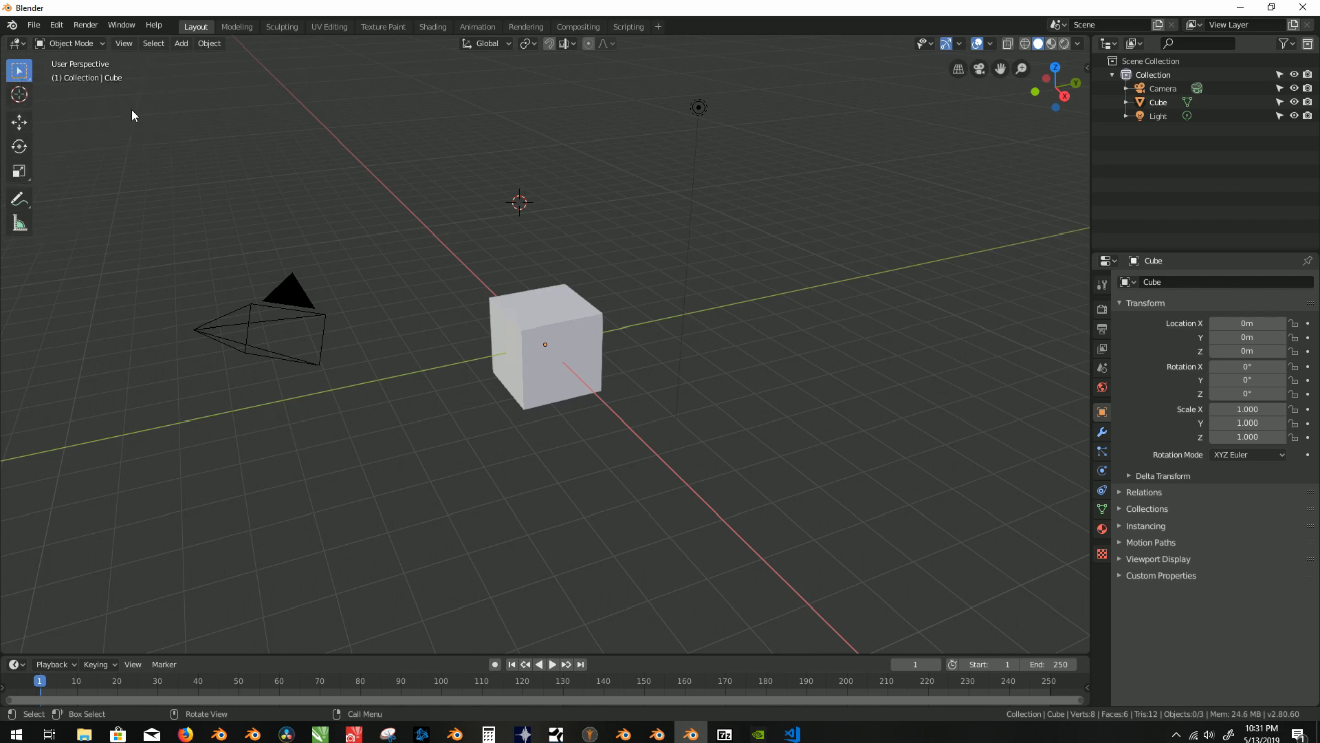
{"action": "left_click_drag", "start_coordinate": [205, 125], "coordinate": [816, 489]}
{"action": "left_click_drag", "start_coordinate": [148, 64], "coordinate": [852, 474]}
{"action": "left_click", "coordinate": [15, 128]}
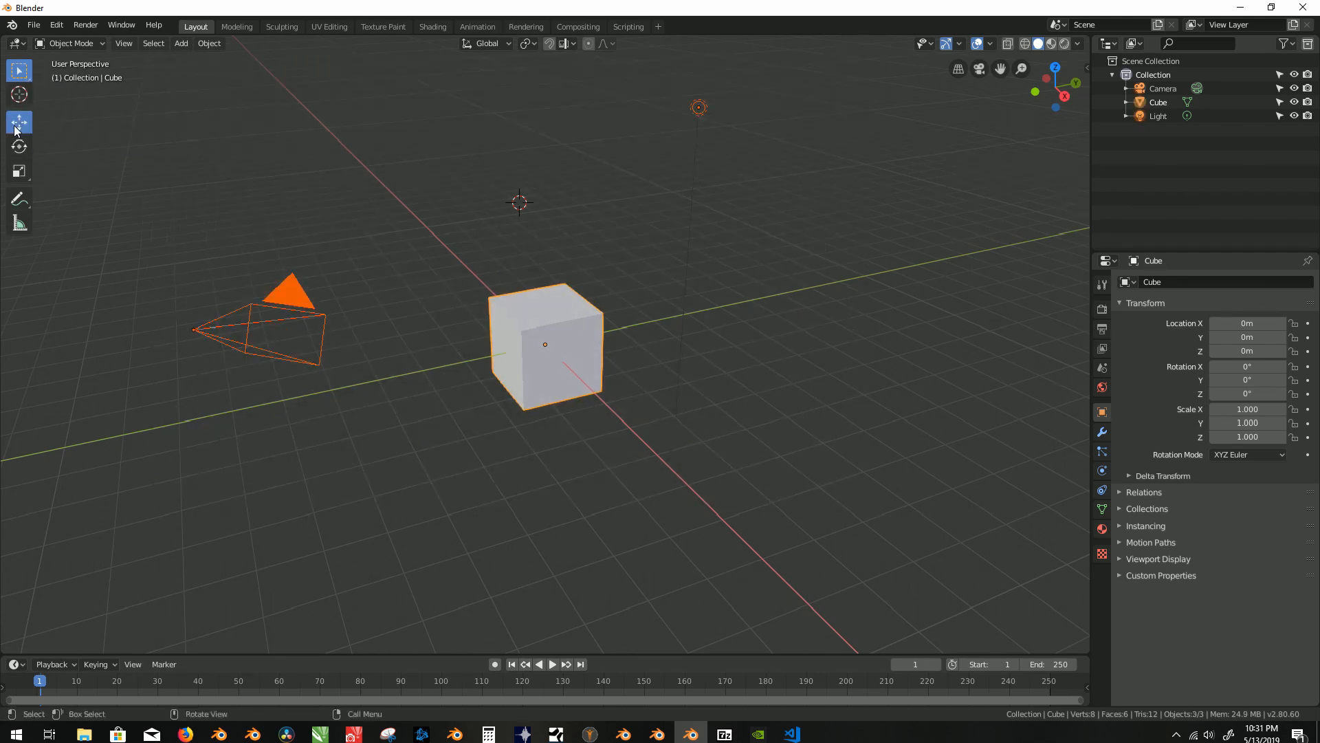
{"action": "key", "text": "g"}
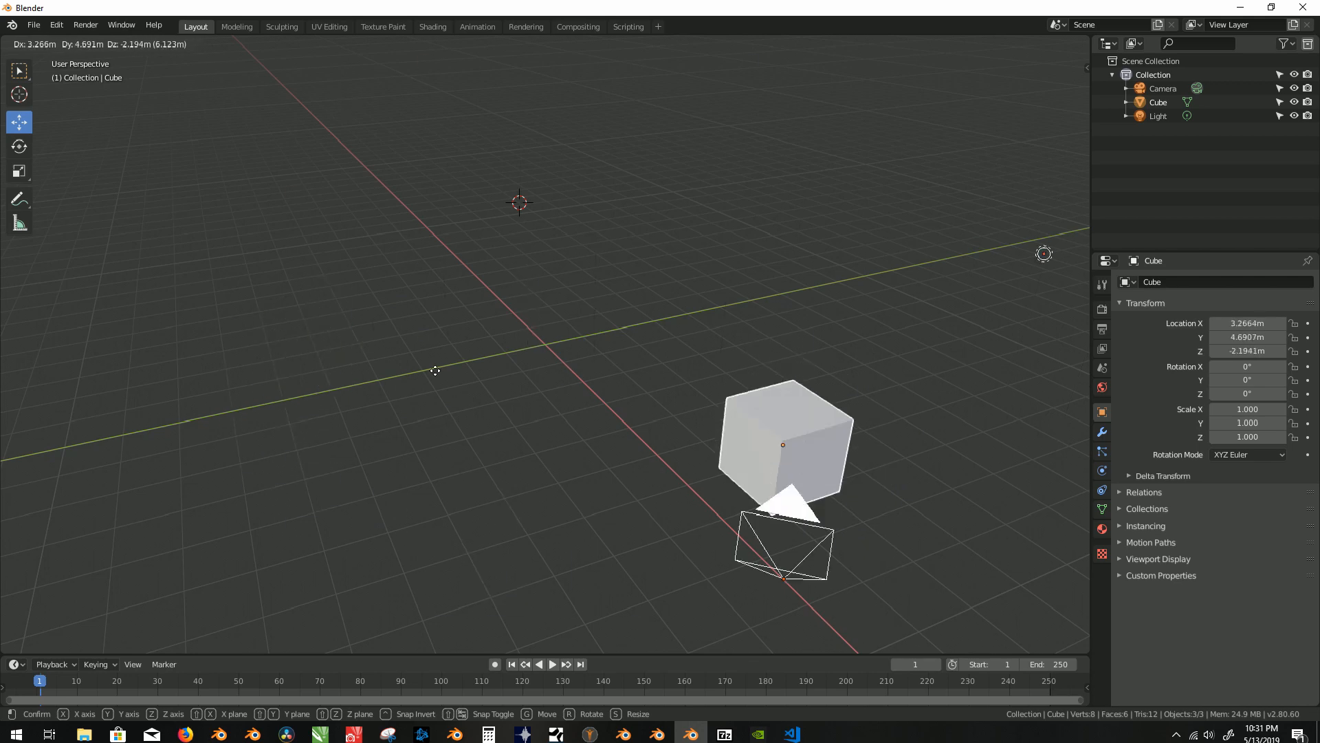
{"action": "left_click", "coordinate": [272, 130]}
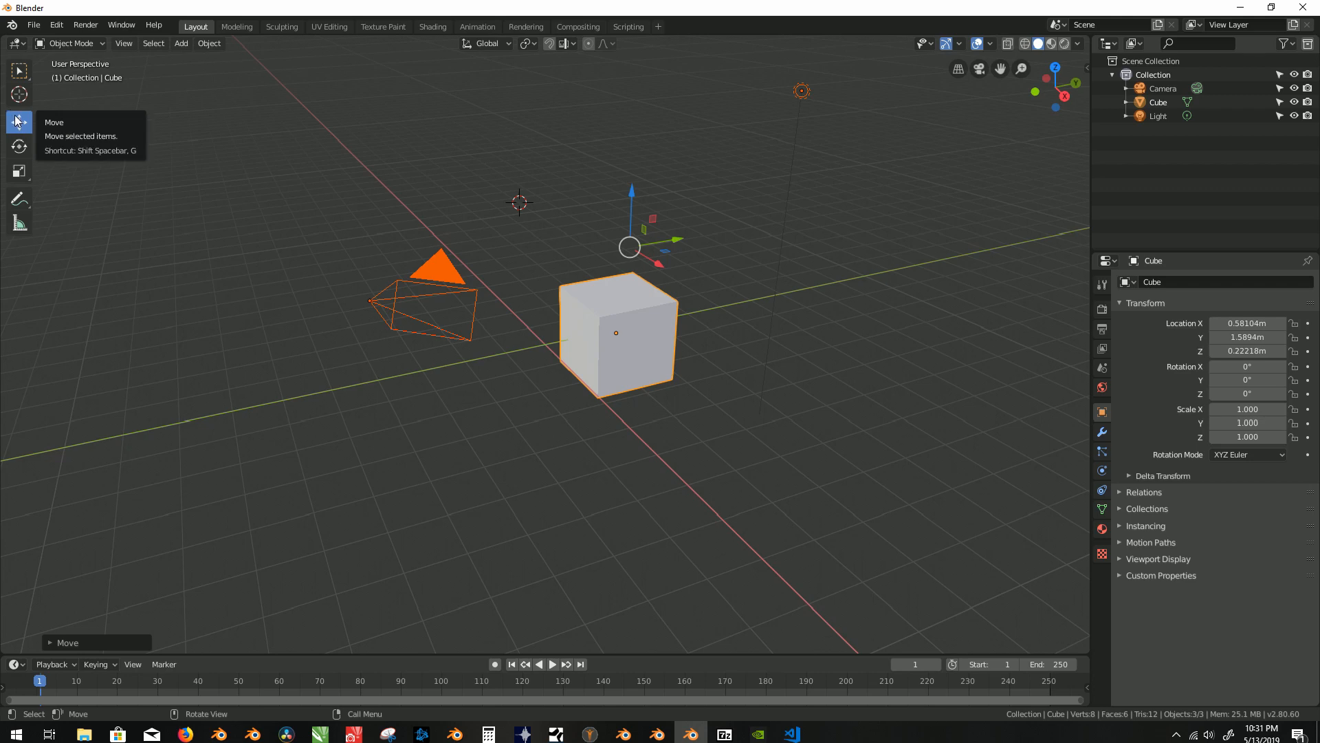
Step: Select only the camera and cube with the lasso selection tool and activate the Move tool
{"action": "mouse_move", "coordinate": [17, 83]}
{"action": "left_mouse_down"}
{"action": "mouse_move", "coordinate": [38, 127]}
{"action": "mouse_move", "coordinate": [35, 90]}
{"action": "mouse_move", "coordinate": [45, 108]}
{"action": "mouse_move", "coordinate": [60, 162]}
{"action": "left_mouse_up"}
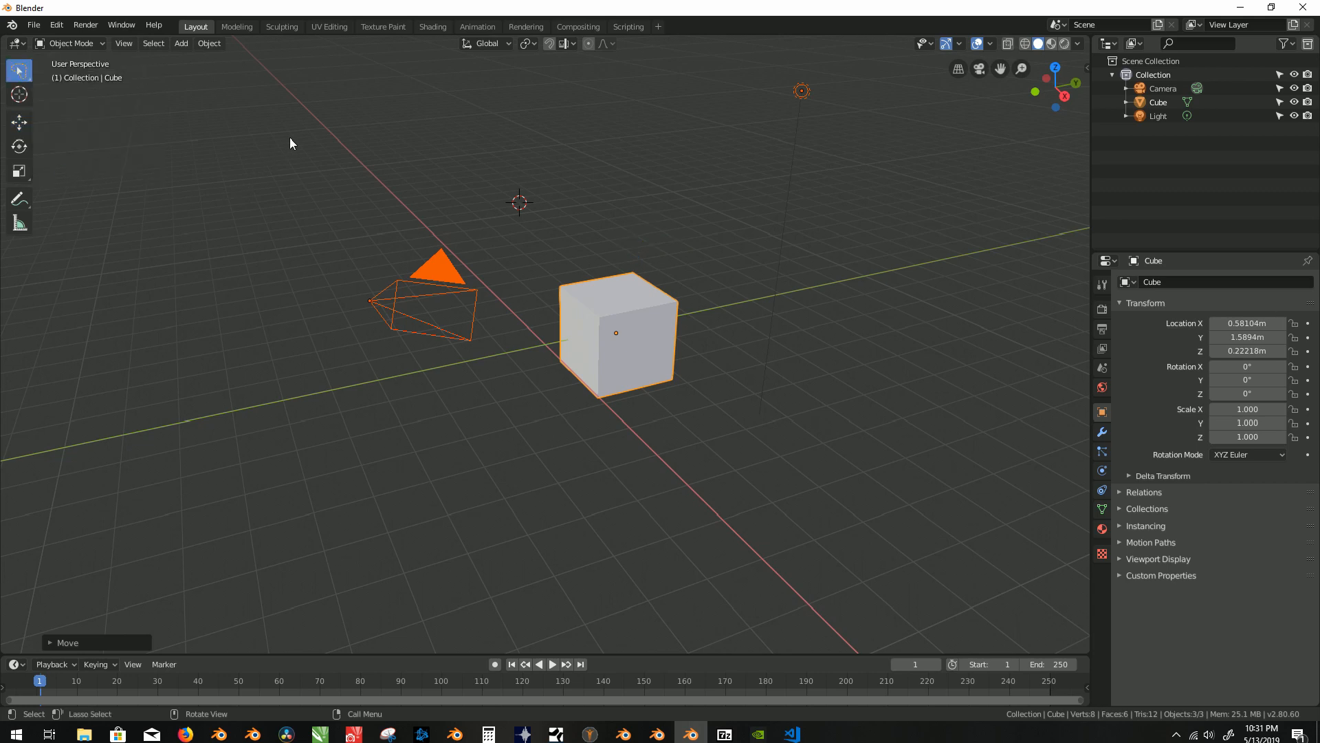
{"action": "mouse_move", "coordinate": [291, 137]}
{"action": "left_mouse_down"}
{"action": "mouse_move", "coordinate": [864, 327]}
{"action": "mouse_move", "coordinate": [304, 456]}
{"action": "mouse_move", "coordinate": [278, 407]}
{"action": "left_mouse_up"}
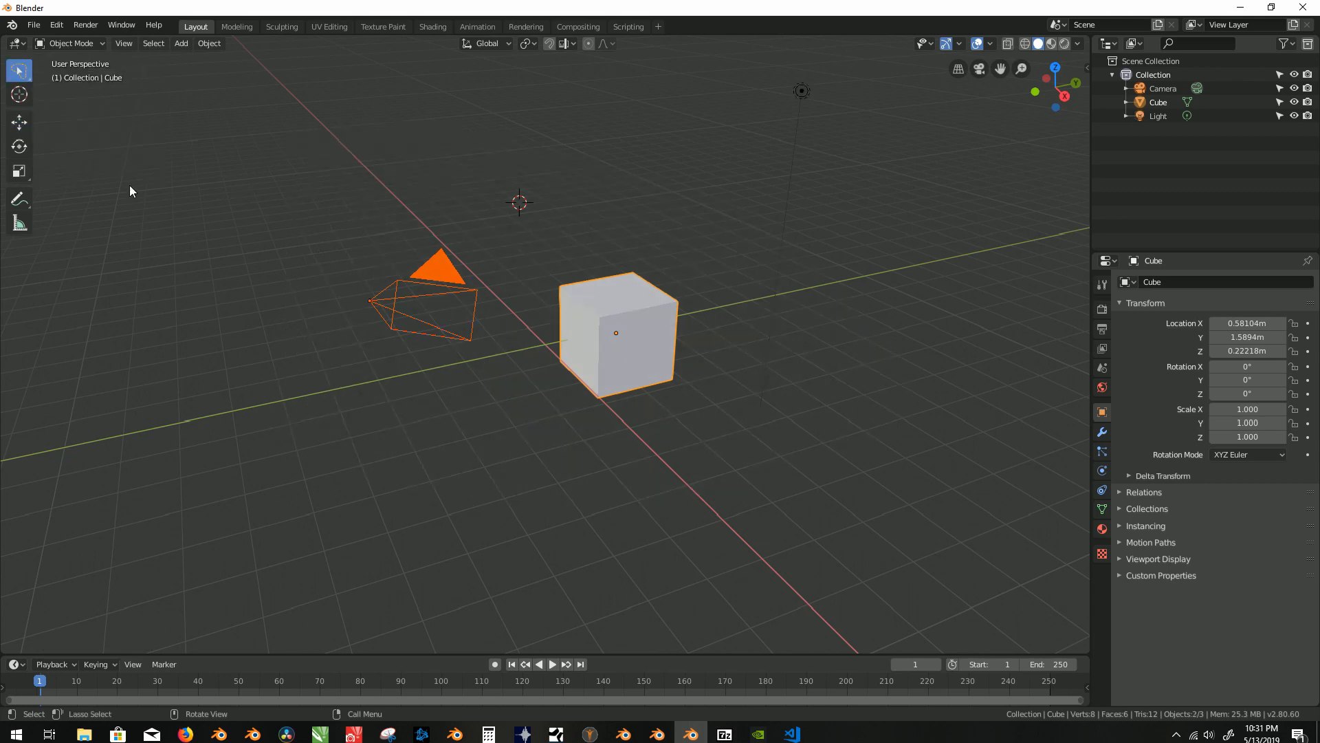
{"action": "left_click", "coordinate": [28, 121]}
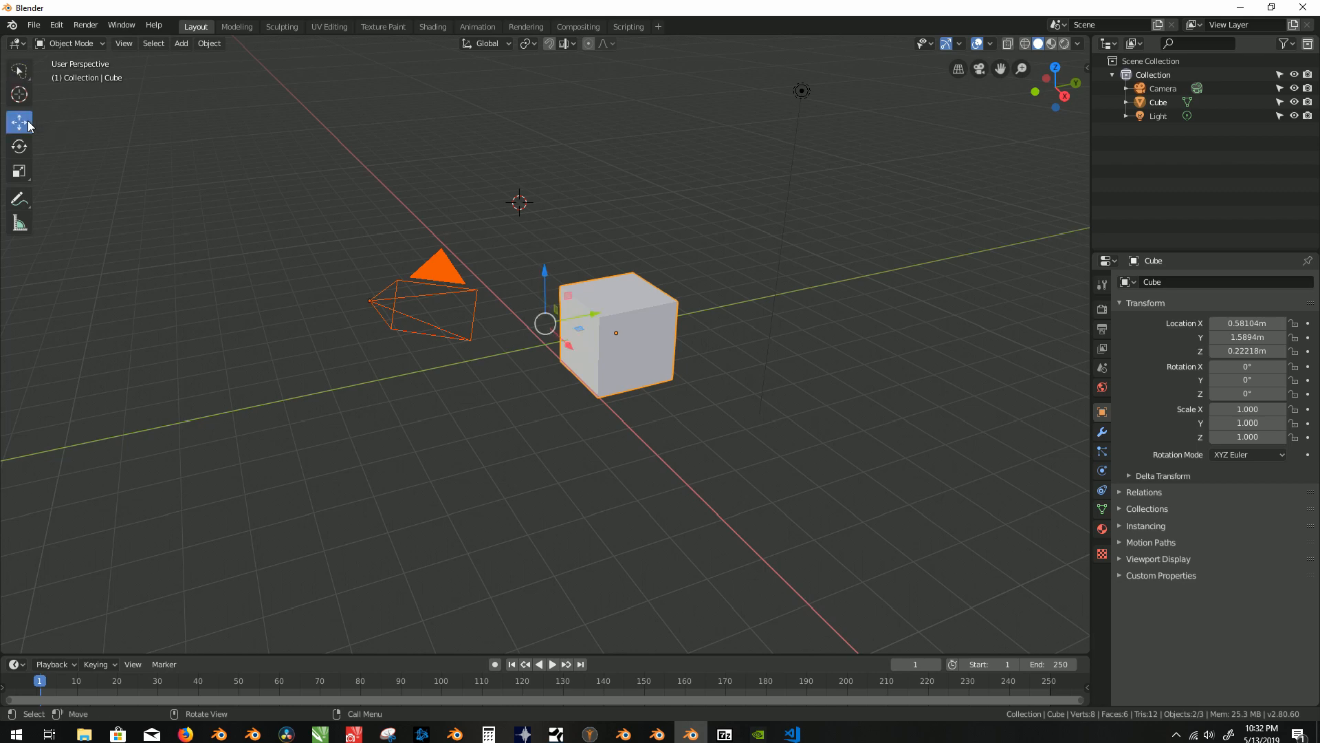
{"action": "mouse_move", "coordinate": [588, 290]}
{"action": "left_mouse_down"}
{"action": "mouse_move", "coordinate": [581, 273]}
{"action": "mouse_move", "coordinate": [530, 433]}
{"action": "mouse_move", "coordinate": [537, 294]}
{"action": "mouse_move", "coordinate": [611, 220]}
{"action": "mouse_move", "coordinate": [583, 273]}
{"action": "left_mouse_up"}
Step: Select the camera and cube one at a time and try moving the cube freely
{"action": "left_click", "coordinate": [641, 301]}
{"action": "left_click", "coordinate": [464, 305]}
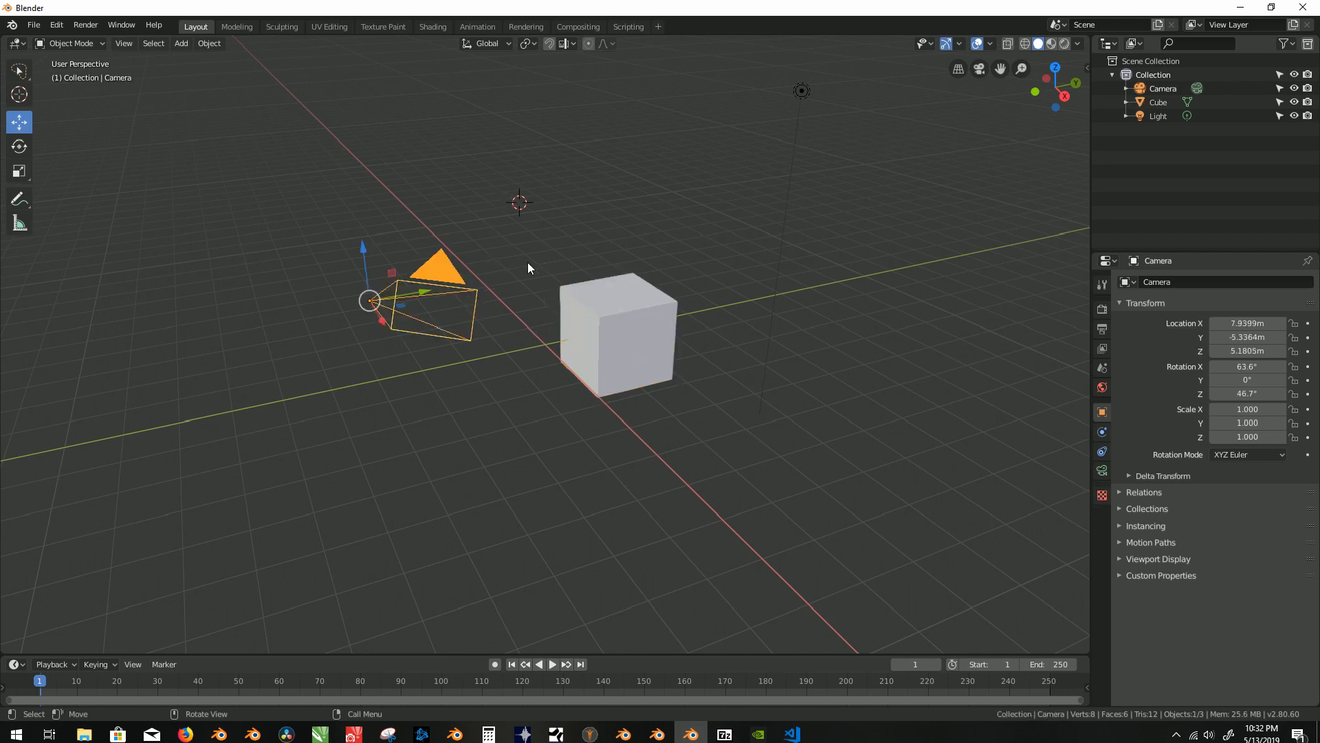
{"action": "left_click", "coordinate": [579, 301]}
{"action": "key", "text": "g"}
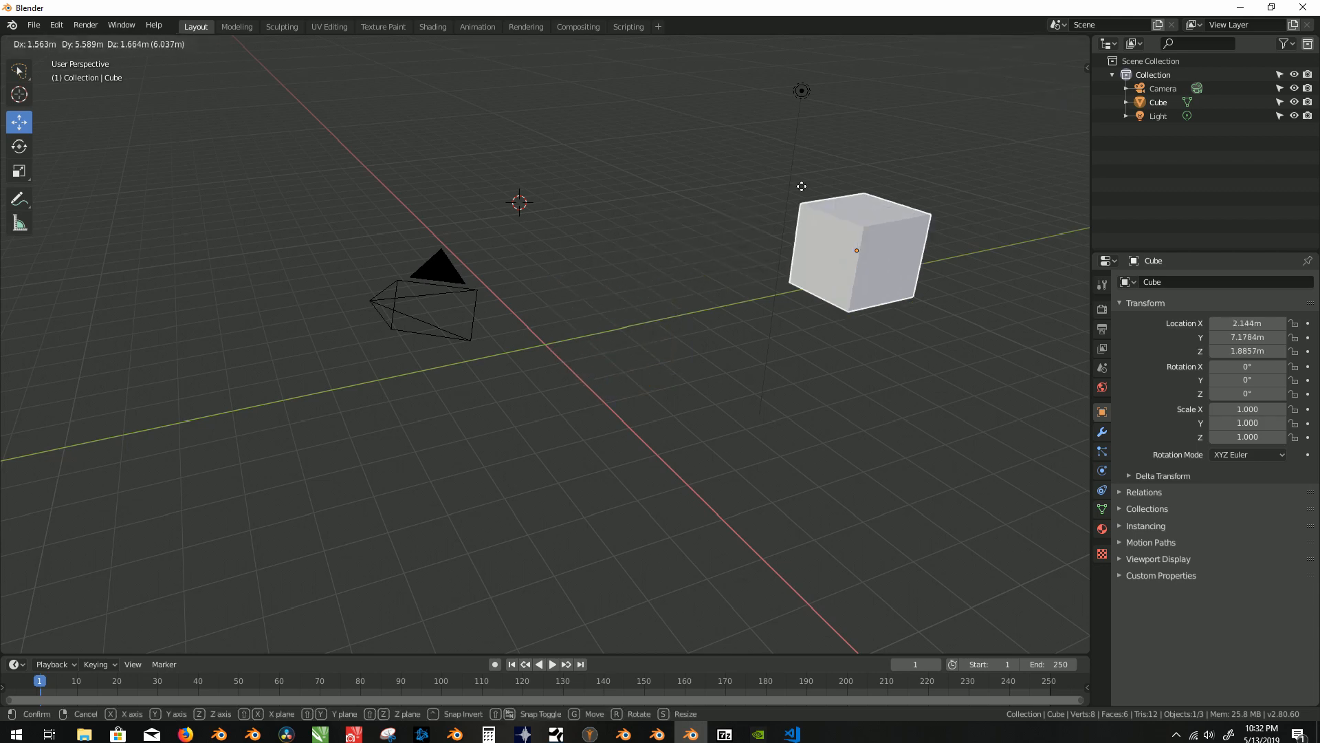
{"action": "right_click", "coordinate": [515, 169]}
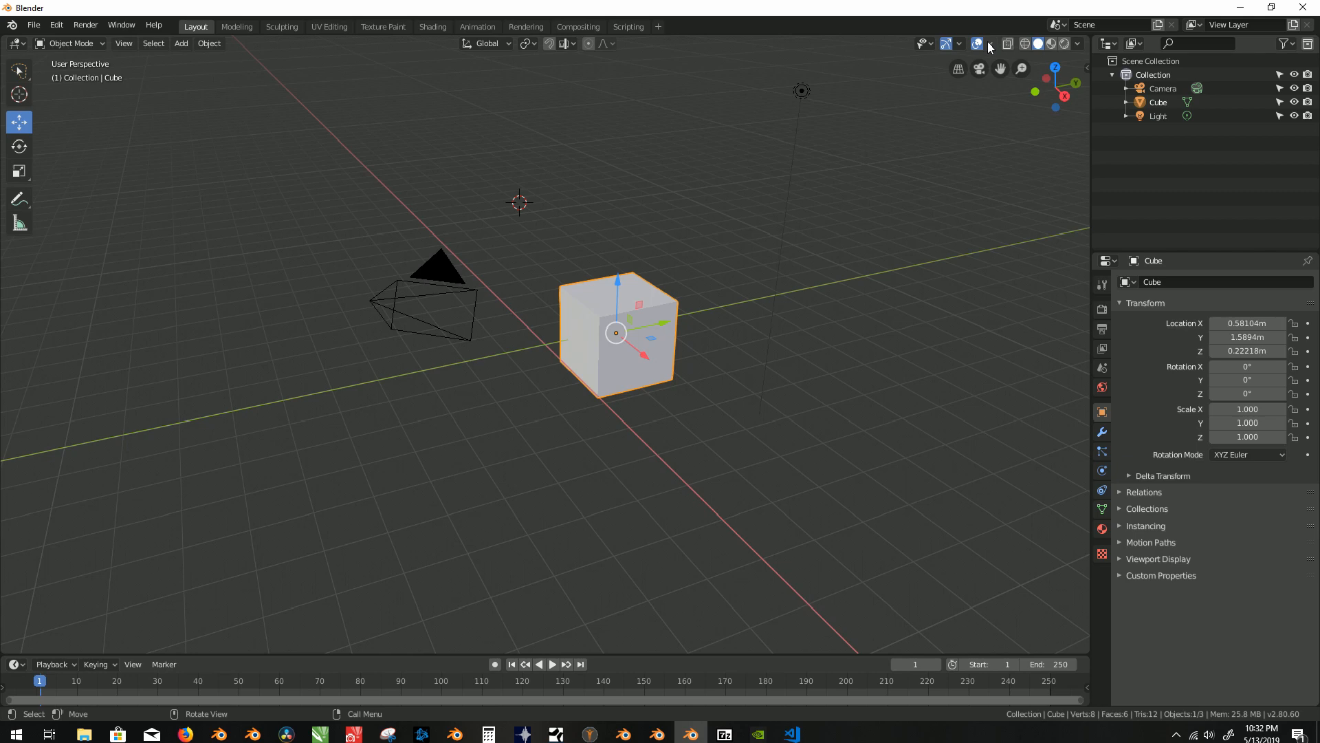
Step: Enable the Move object gizmo for the viewport and select the cube with the lasso selection tool
{"action": "left_click", "coordinate": [959, 45]}
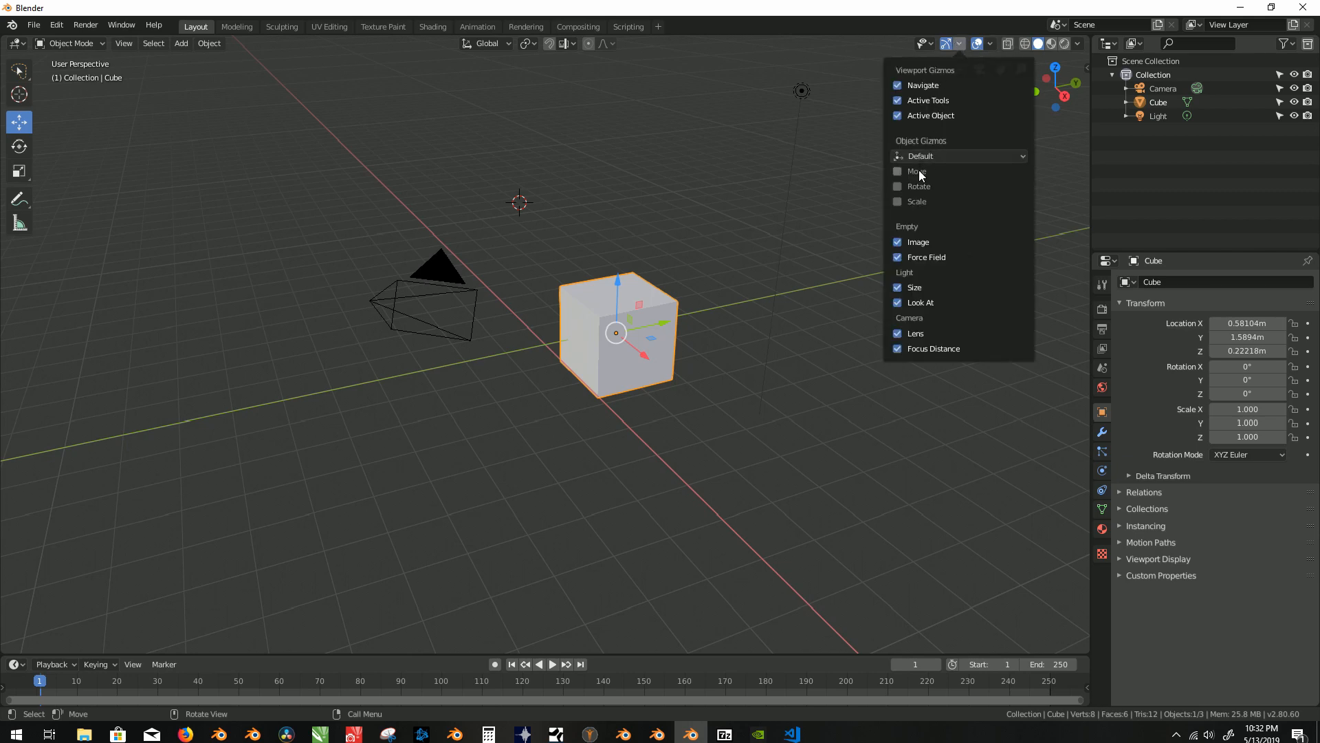
{"action": "left_click", "coordinate": [576, 150]}
{"action": "left_click", "coordinate": [20, 70]}
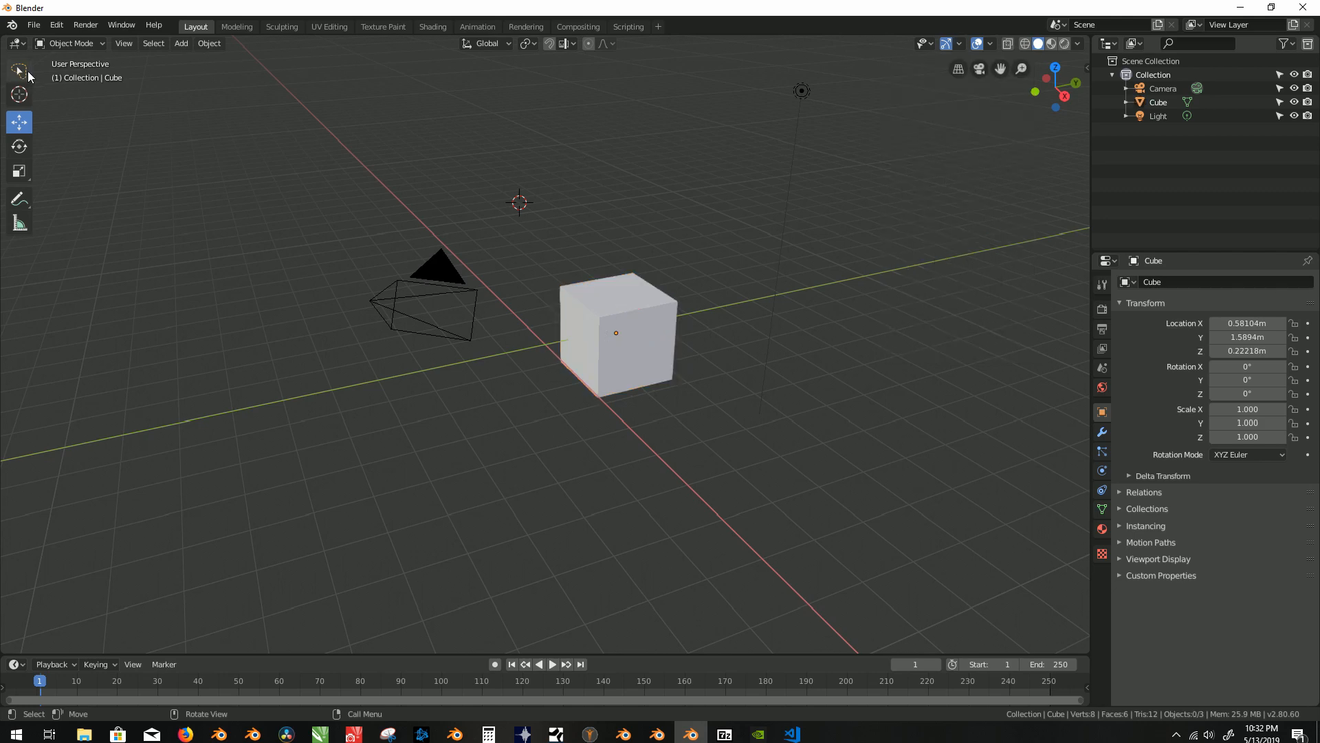
{"action": "left_click", "coordinate": [626, 298]}
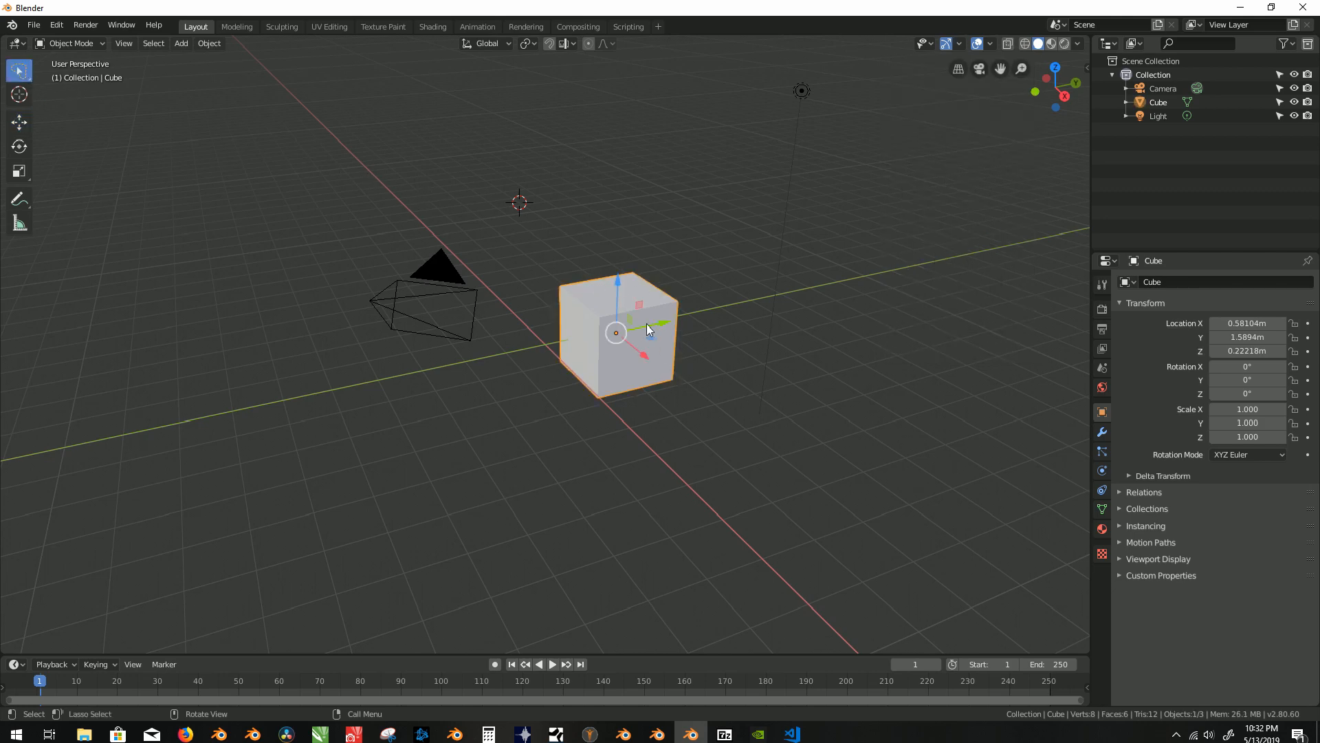
Step: Try moving the cube with its gizmo handles, including the vertical axis, cancelling each move
{"action": "left_click_drag", "start_coordinate": [646, 329], "coordinate": [386, 378]}
{"action": "right_click", "coordinate": [385, 378]}
{"action": "left_click_drag", "start_coordinate": [653, 326], "coordinate": [560, 275]}
{"action": "right_click", "coordinate": [603, 258]}
{"action": "right_click", "coordinate": [560, 275]}
{"action": "left_click_drag", "start_coordinate": [620, 290], "coordinate": [622, 192]}
{"action": "right_click", "coordinate": [622, 192]}
Step: Switch to the basic Select tool and try moving the cube freely
{"action": "left_click_drag", "start_coordinate": [31, 76], "coordinate": [59, 80]}
{"action": "key", "text": "g"}
{"action": "right_click", "coordinate": [404, 150]}
Step: Select the camera and add the cube and the light to the selection
{"action": "left_click", "coordinate": [540, 292]}
{"action": "left_click", "coordinate": [377, 300]}
{"action": "left_click", "coordinate": [572, 298], "text": "shift"}
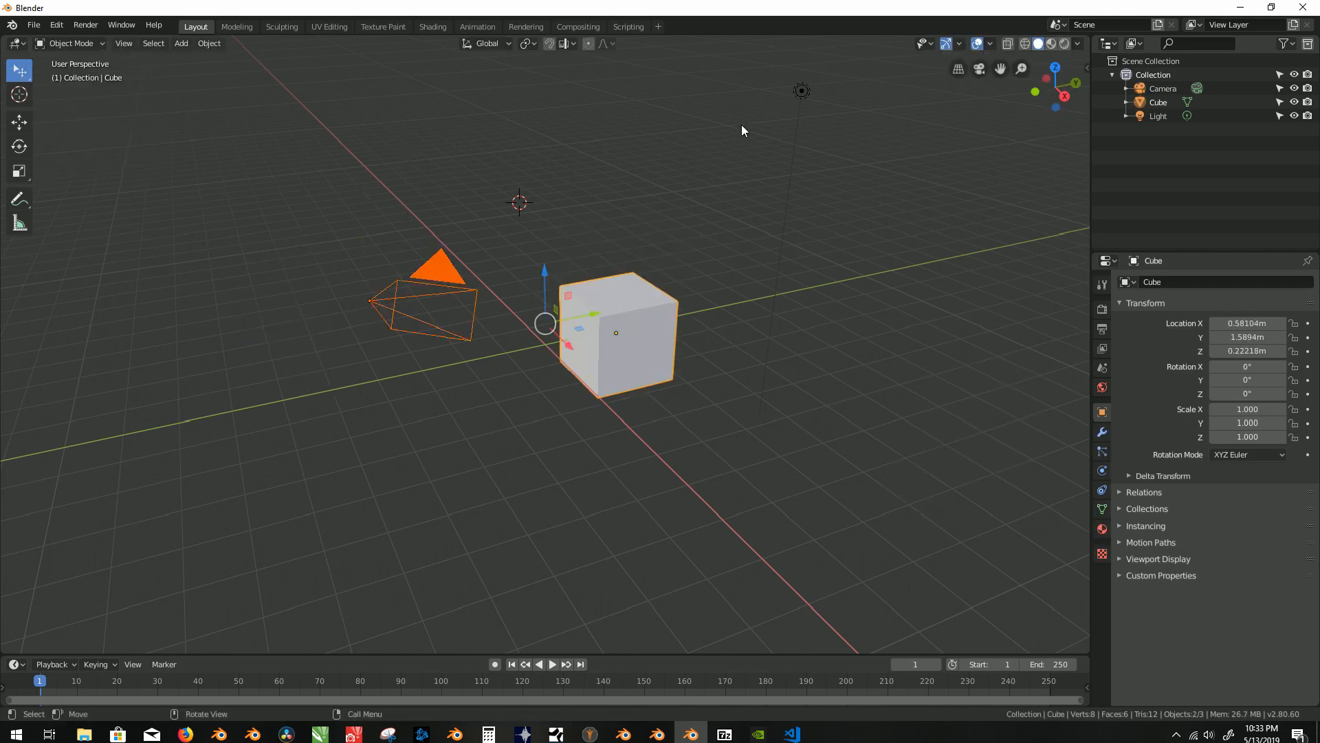
{"action": "left_click", "coordinate": [800, 88], "text": "shift"}
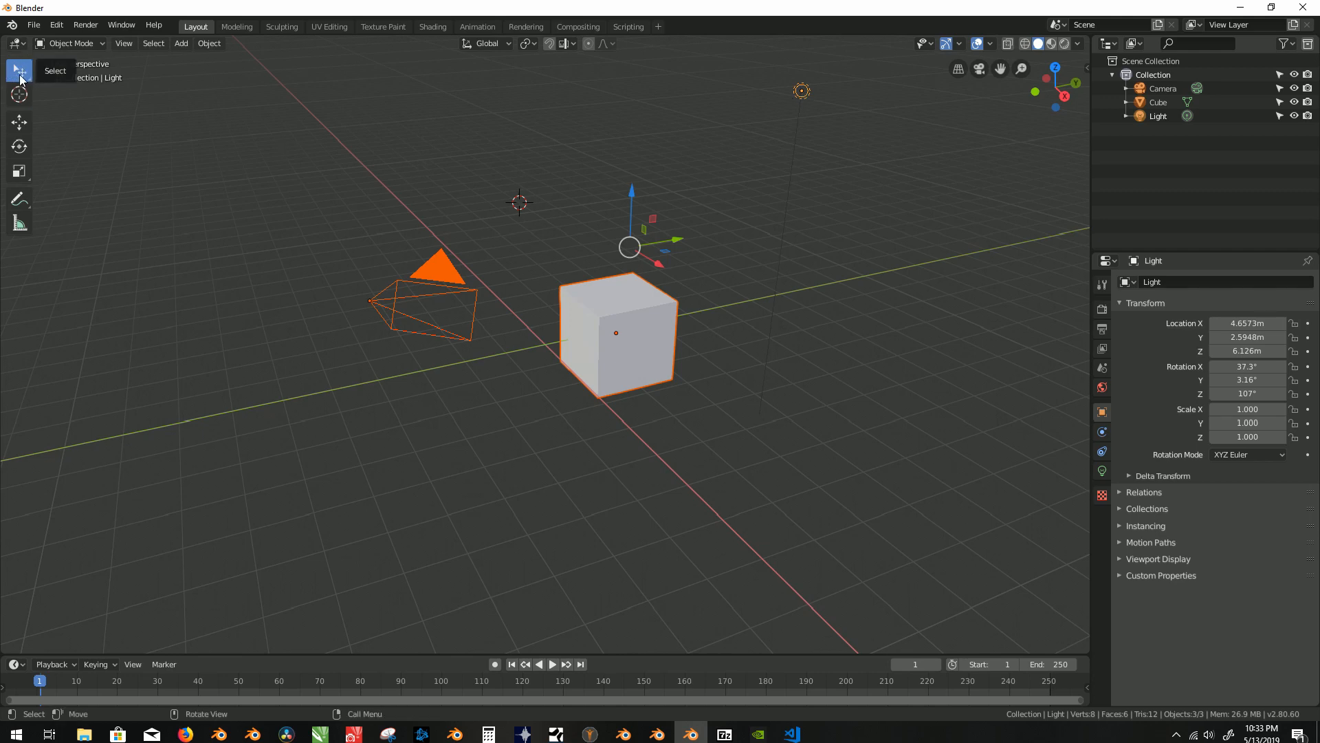
Step: Select the camera and cube with Select Box, and repeat the selection using Select Circle
{"action": "left_click_drag", "start_coordinate": [19, 71], "coordinate": [55, 101]}
{"action": "left_click_drag", "start_coordinate": [280, 114], "coordinate": [681, 408]}
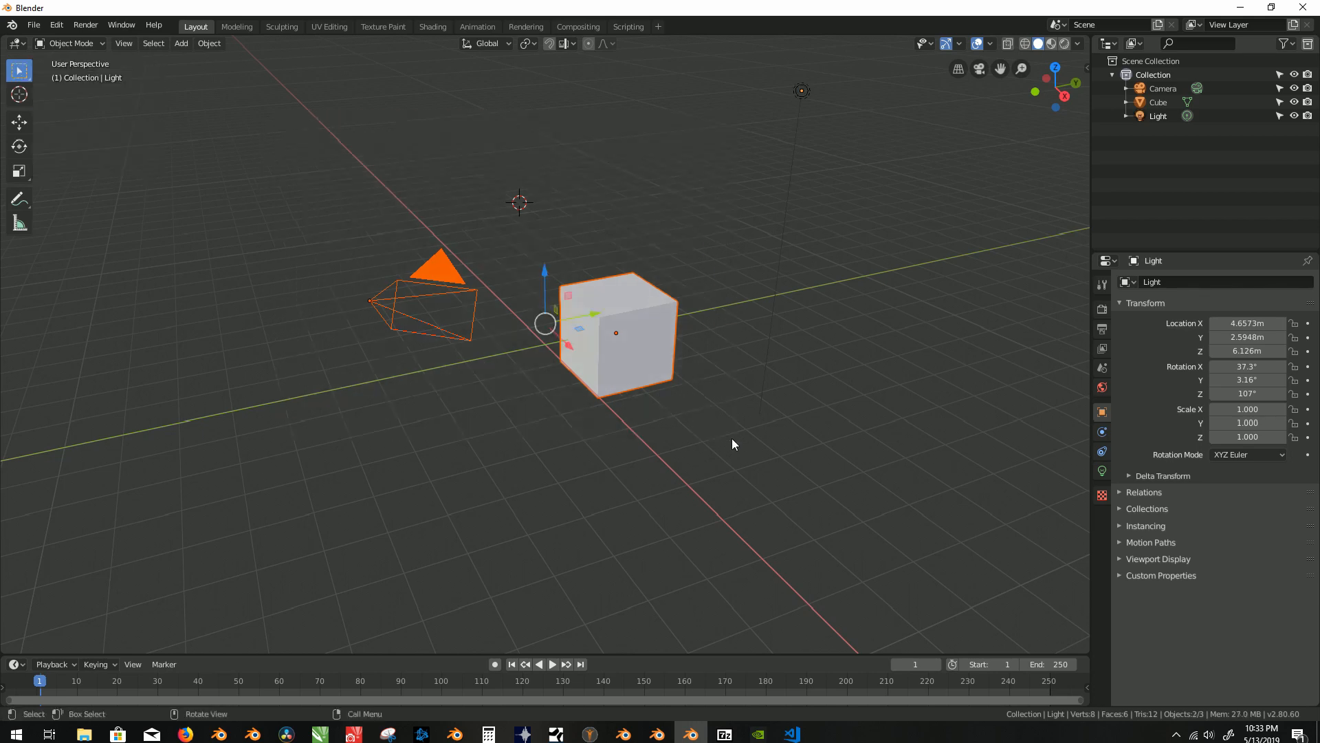
{"action": "left_click_drag", "start_coordinate": [18, 71], "coordinate": [48, 121]}
{"action": "mouse_move", "coordinate": [605, 338]}
{"action": "left_mouse_down"}
{"action": "mouse_move", "coordinate": [655, 326]}
{"action": "mouse_move", "coordinate": [428, 275]}
{"action": "mouse_move", "coordinate": [474, 290]}
{"action": "left_mouse_up"}
Step: Try moving the selected camera and cube along the global Y axis
{"action": "key", "text": "g"}
{"action": "key", "text": "y"}
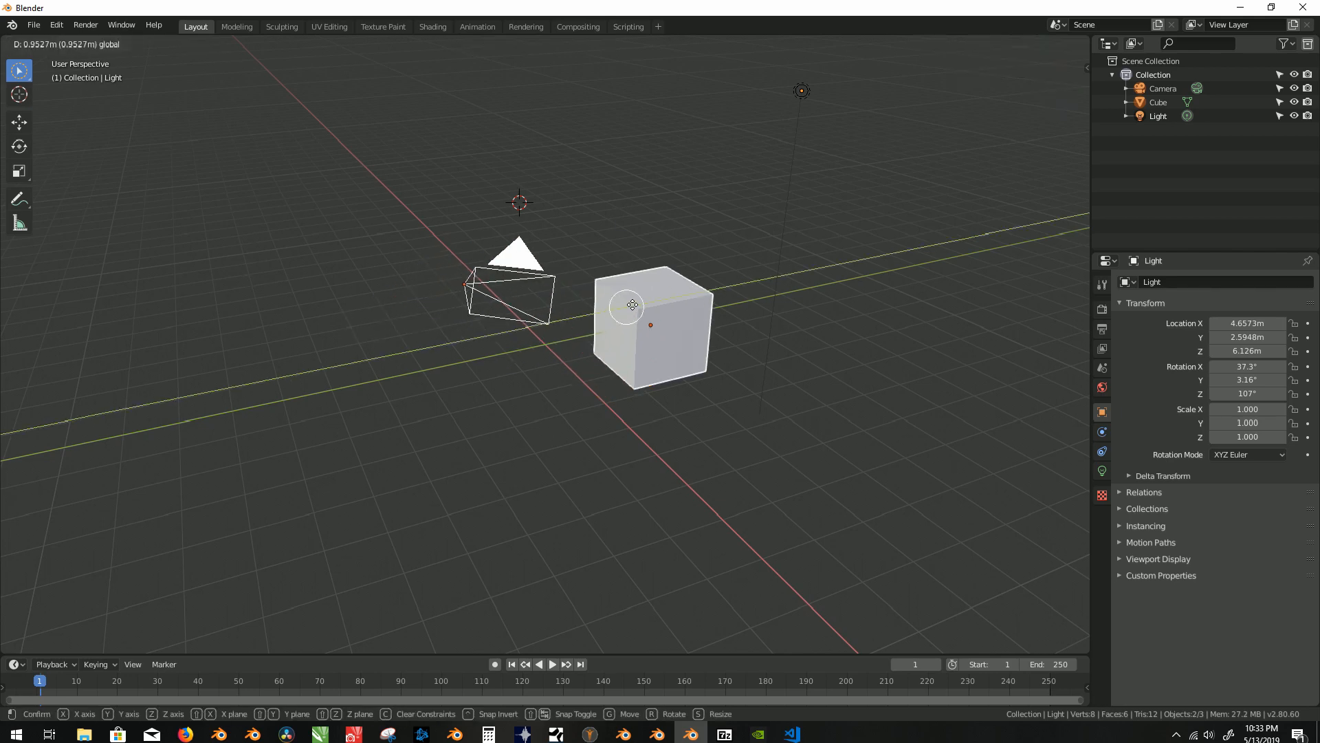
{"action": "key", "text": "Escape"}
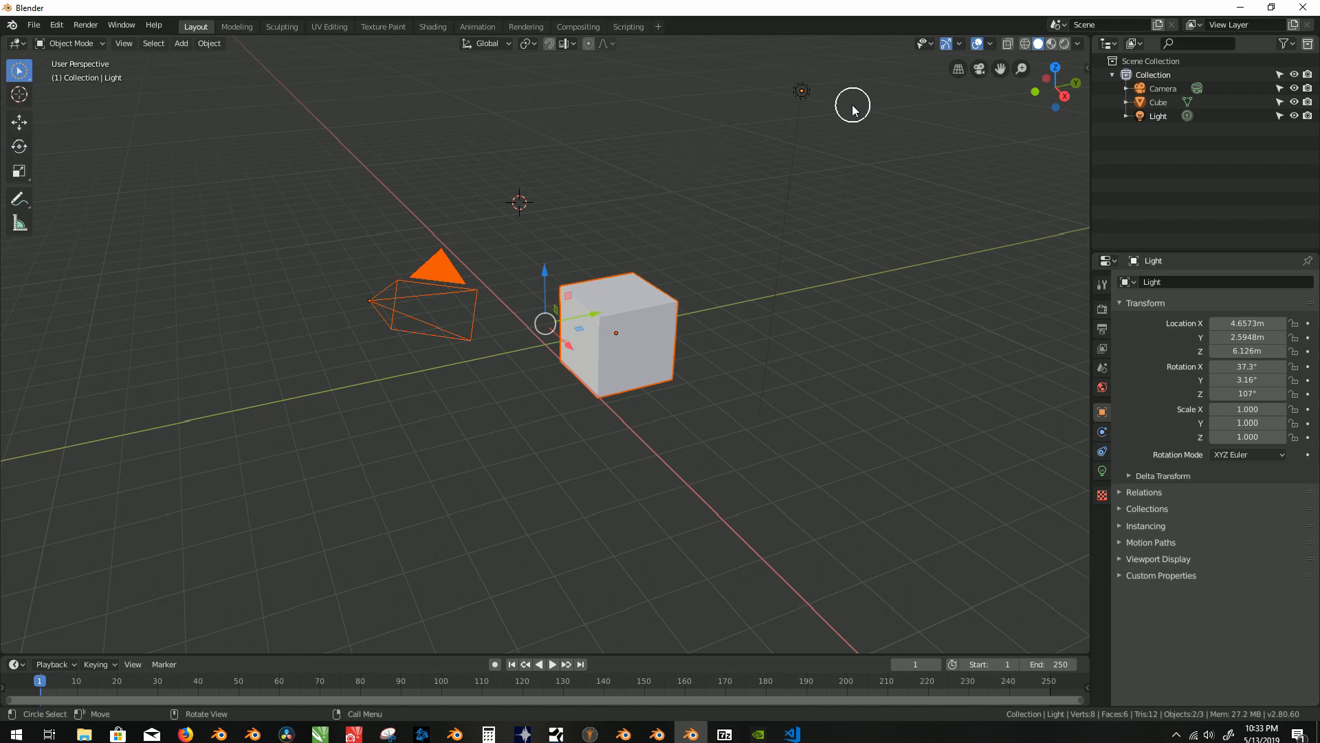
Step: Enable the Rotate object gizmo and disable the Move object gizmo for the viewport
{"action": "left_click", "coordinate": [960, 45]}
{"action": "left_click", "coordinate": [959, 44]}
{"action": "left_click", "coordinate": [960, 44]}
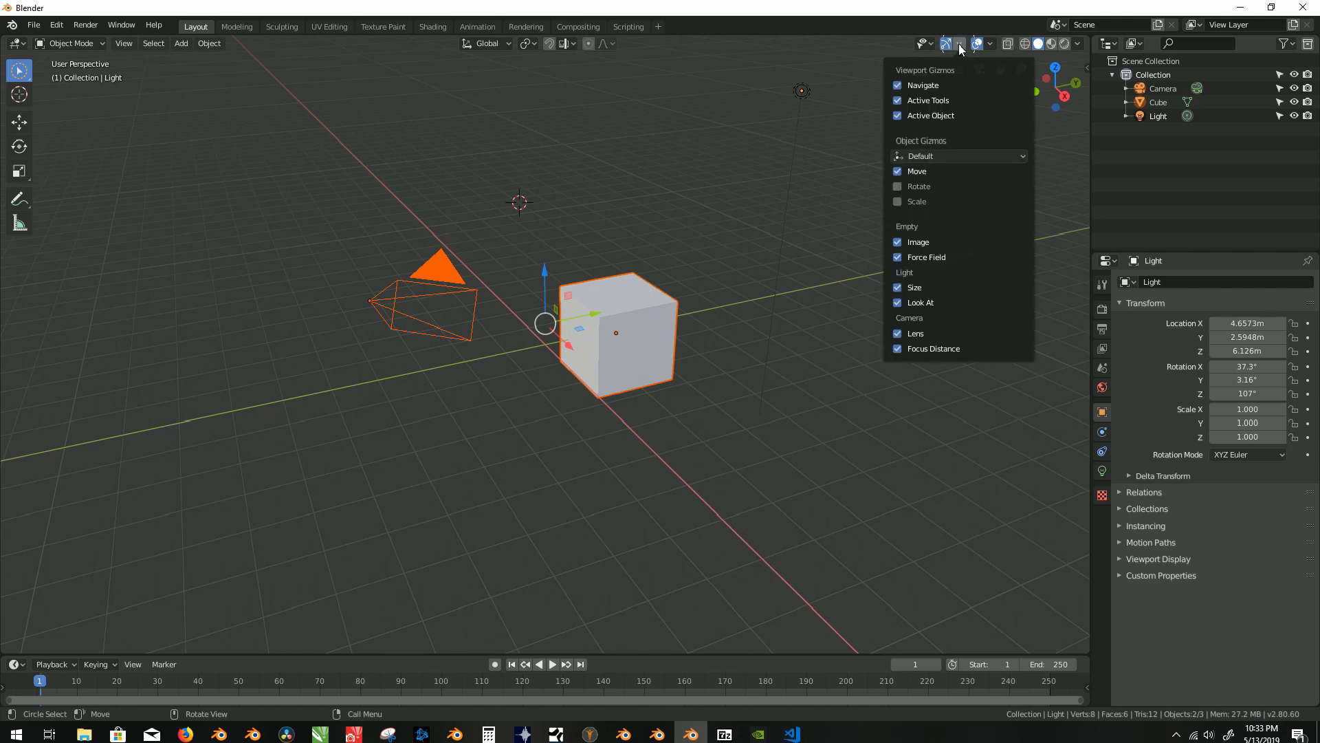
{"action": "left_click", "coordinate": [898, 187]}
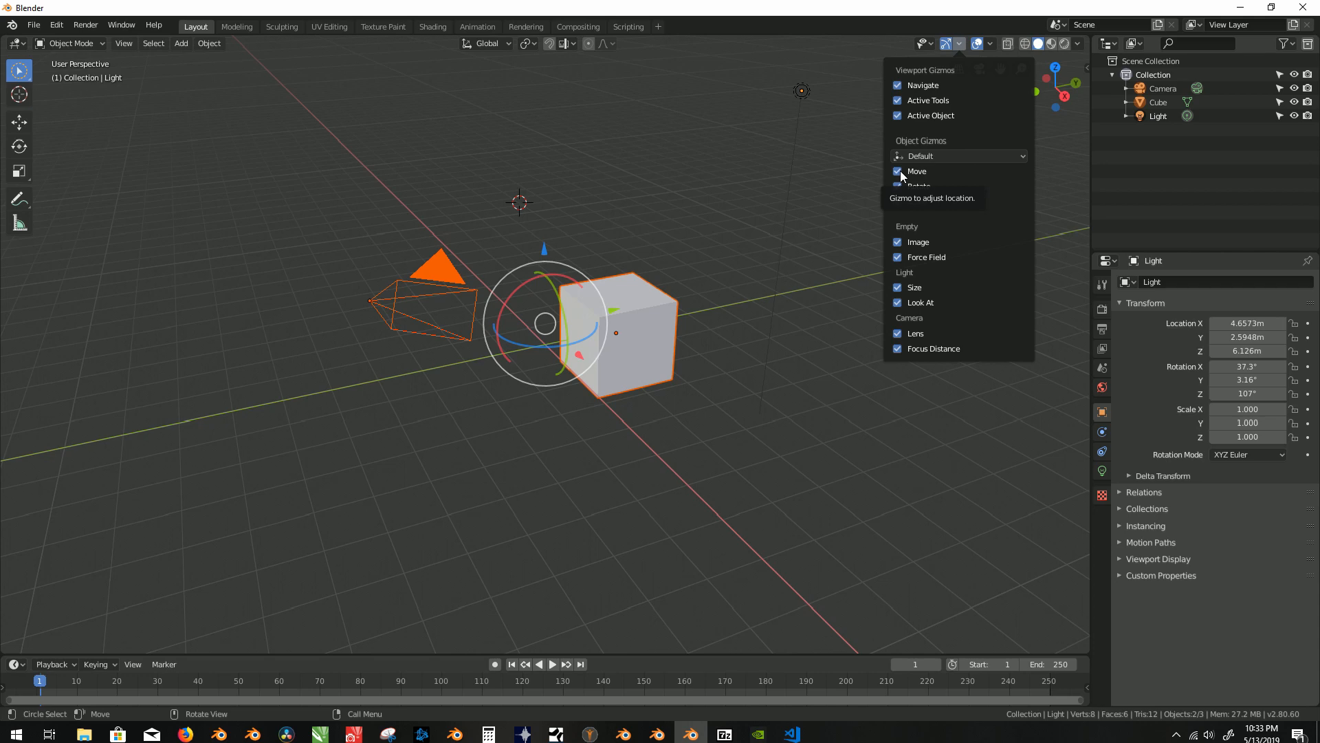
{"action": "left_click", "coordinate": [898, 171]}
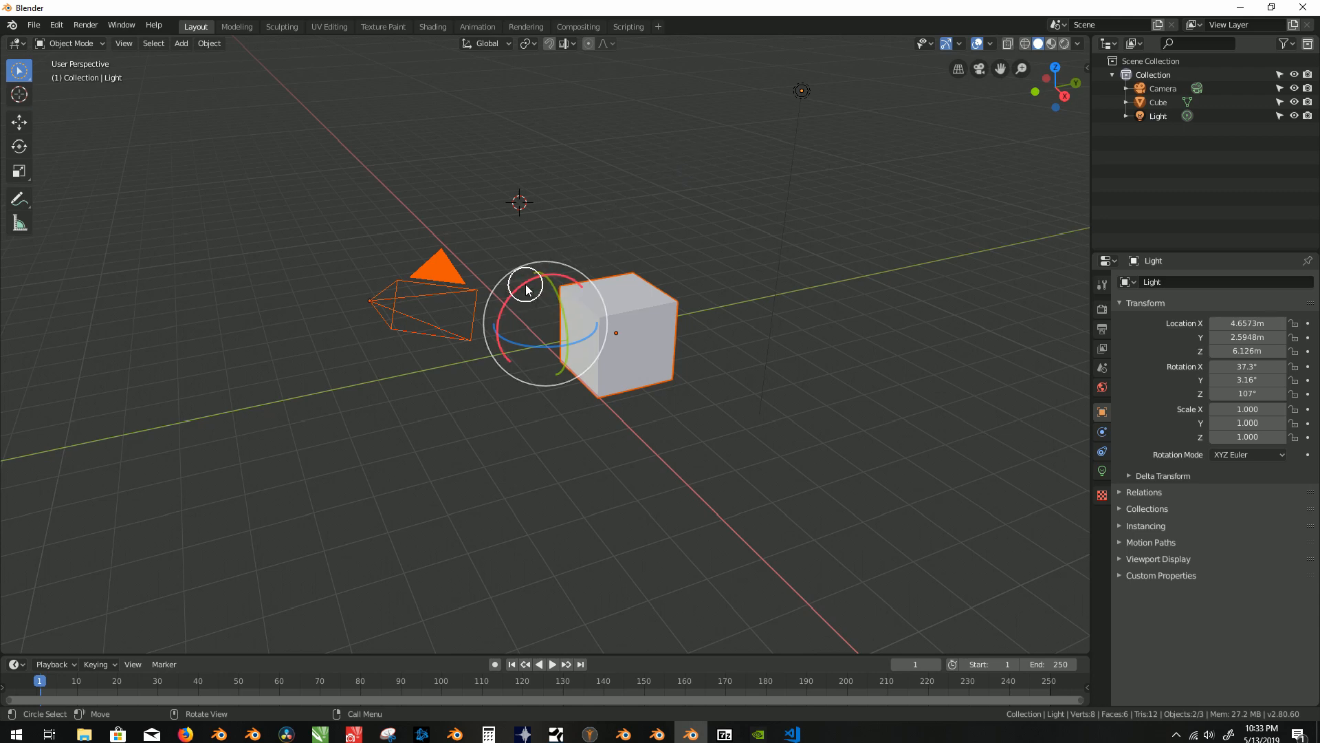
Step: Try rotating the selected camera and cube with the red ring of the rotate gizmo
{"action": "left_click_drag", "start_coordinate": [521, 283], "coordinate": [604, 167]}
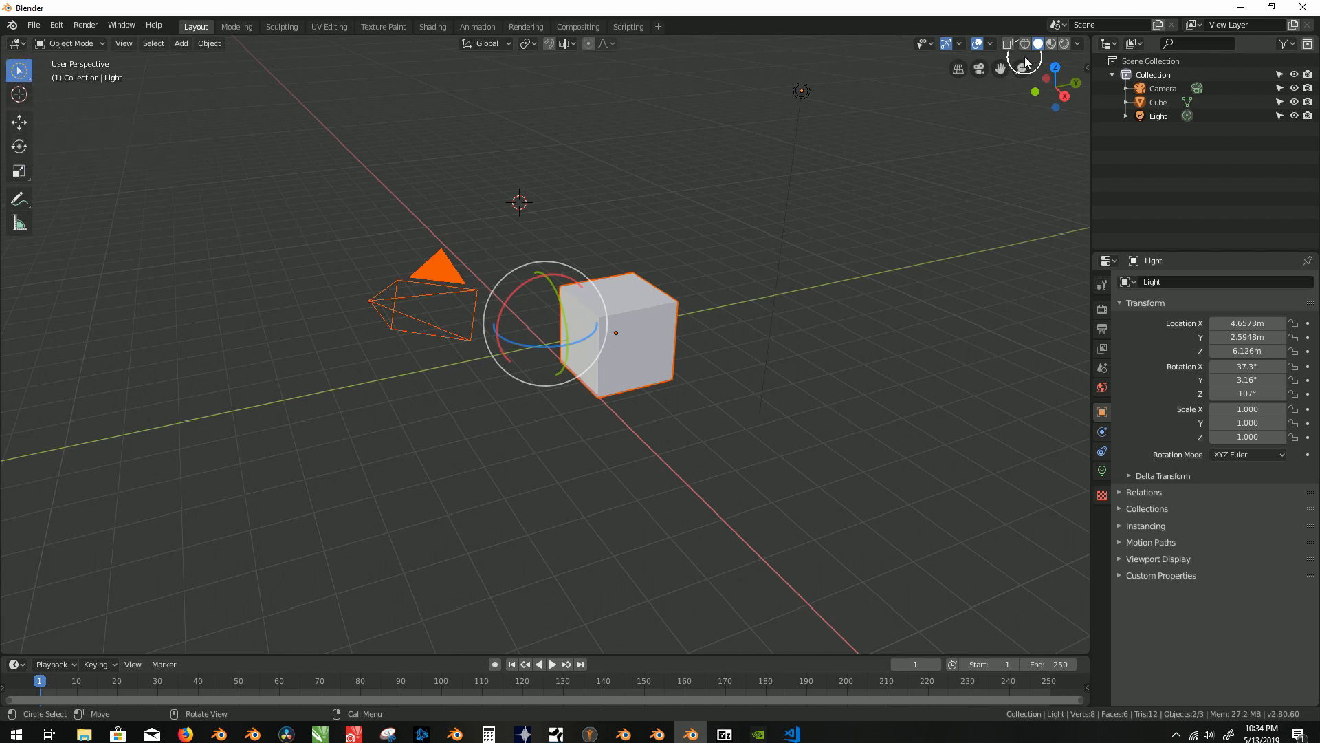
{"action": "left_click", "coordinate": [962, 46]}
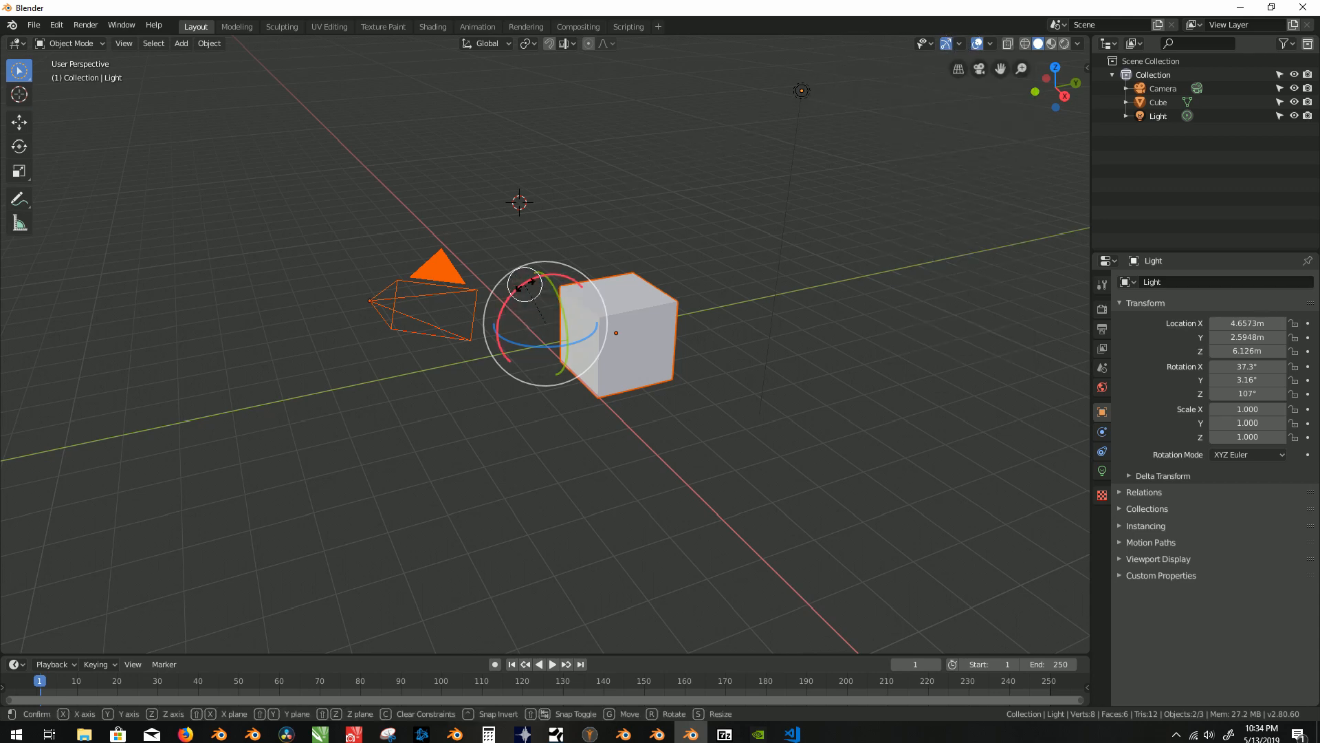
{"action": "left_click_drag", "start_coordinate": [523, 287], "coordinate": [674, 242]}
{"action": "right_click", "coordinate": [674, 243]}
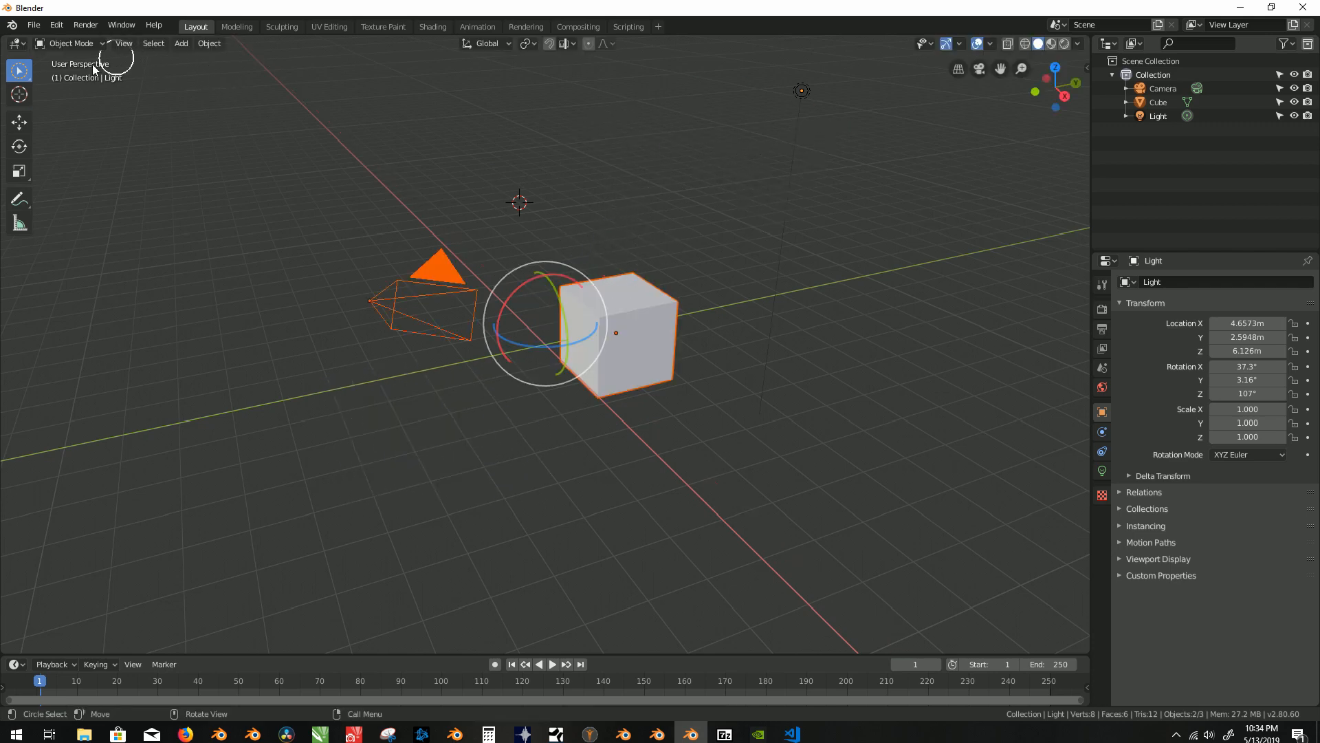
Step: Switch to the basic Select tool, clear the selection and select only the cube
{"action": "left_click_drag", "start_coordinate": [17, 79], "coordinate": [59, 75]}
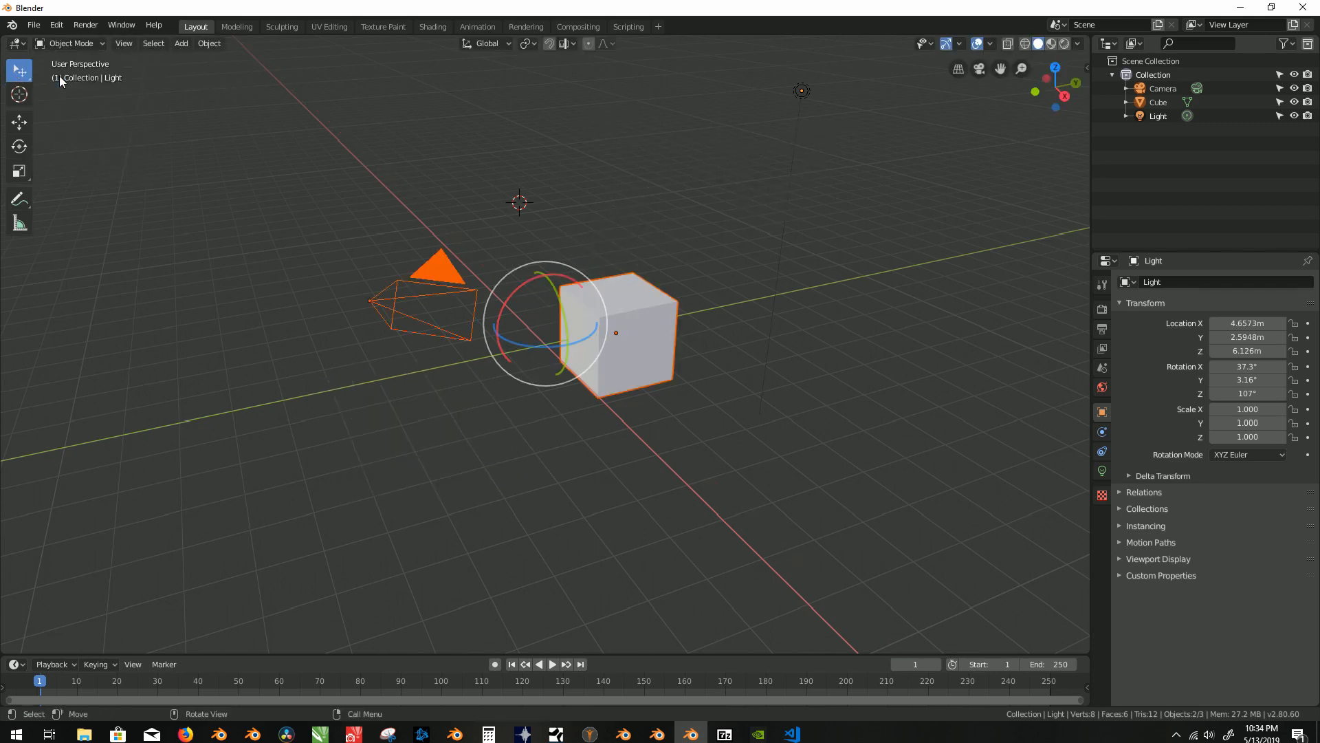
{"action": "left_click", "coordinate": [183, 163]}
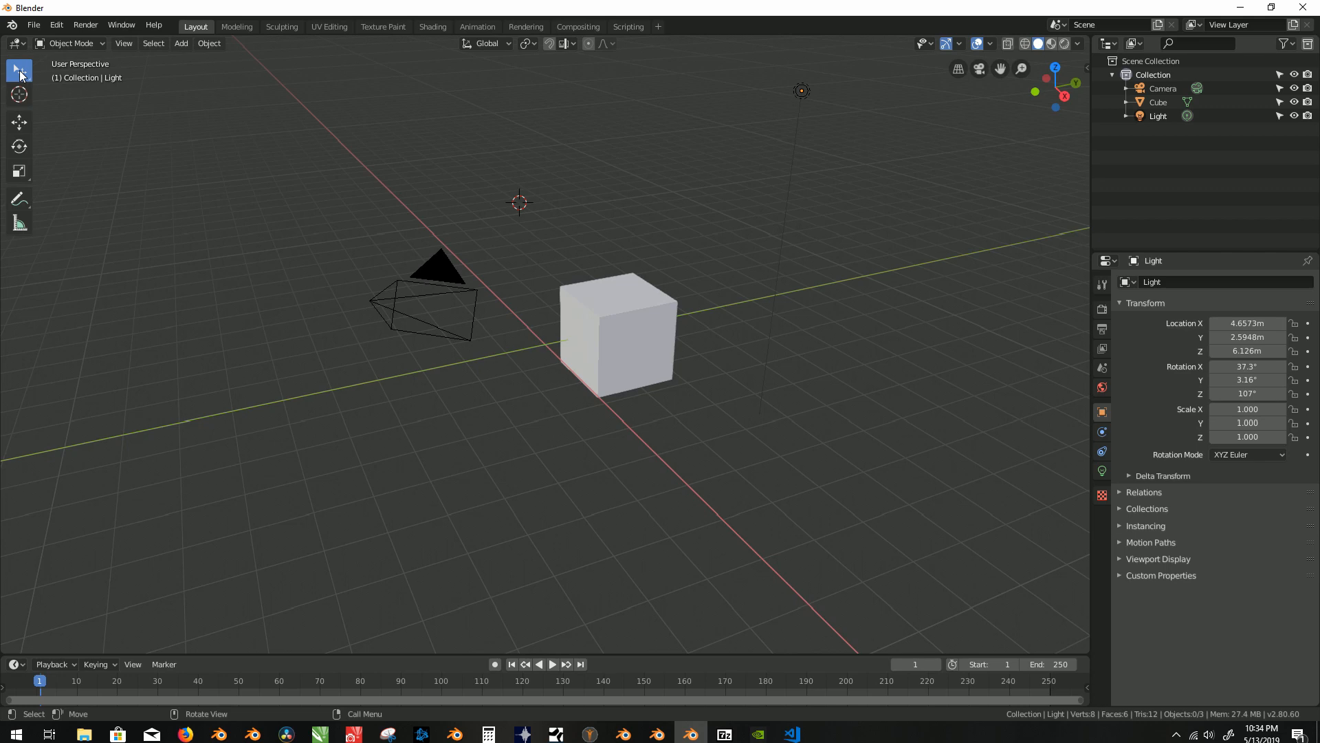
{"action": "left_click_drag", "start_coordinate": [20, 72], "coordinate": [77, 81]}
{"action": "left_click", "coordinate": [588, 290]}
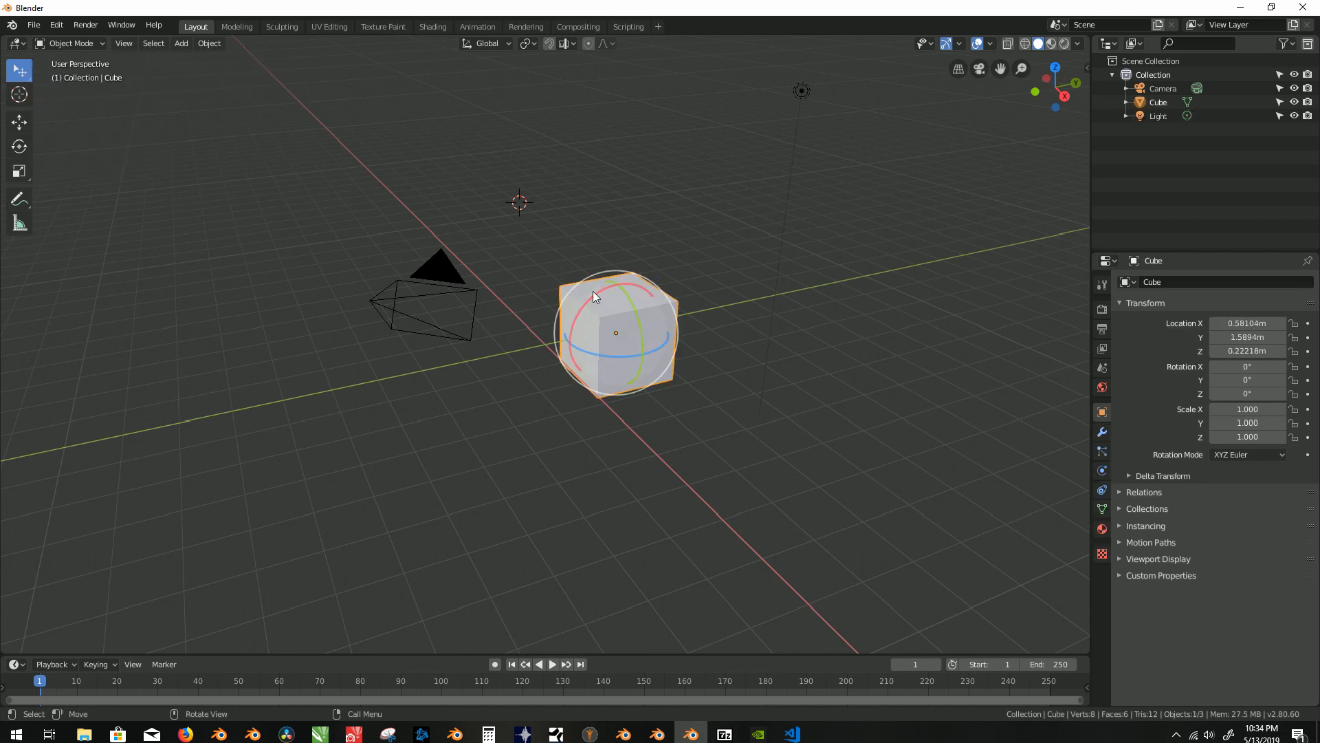
Step: Enable the Move object gizmo again and disable the Rotate object gizmo
{"action": "left_click", "coordinate": [993, 46]}
{"action": "left_click", "coordinate": [959, 44]}
{"action": "left_click", "coordinate": [915, 171]}
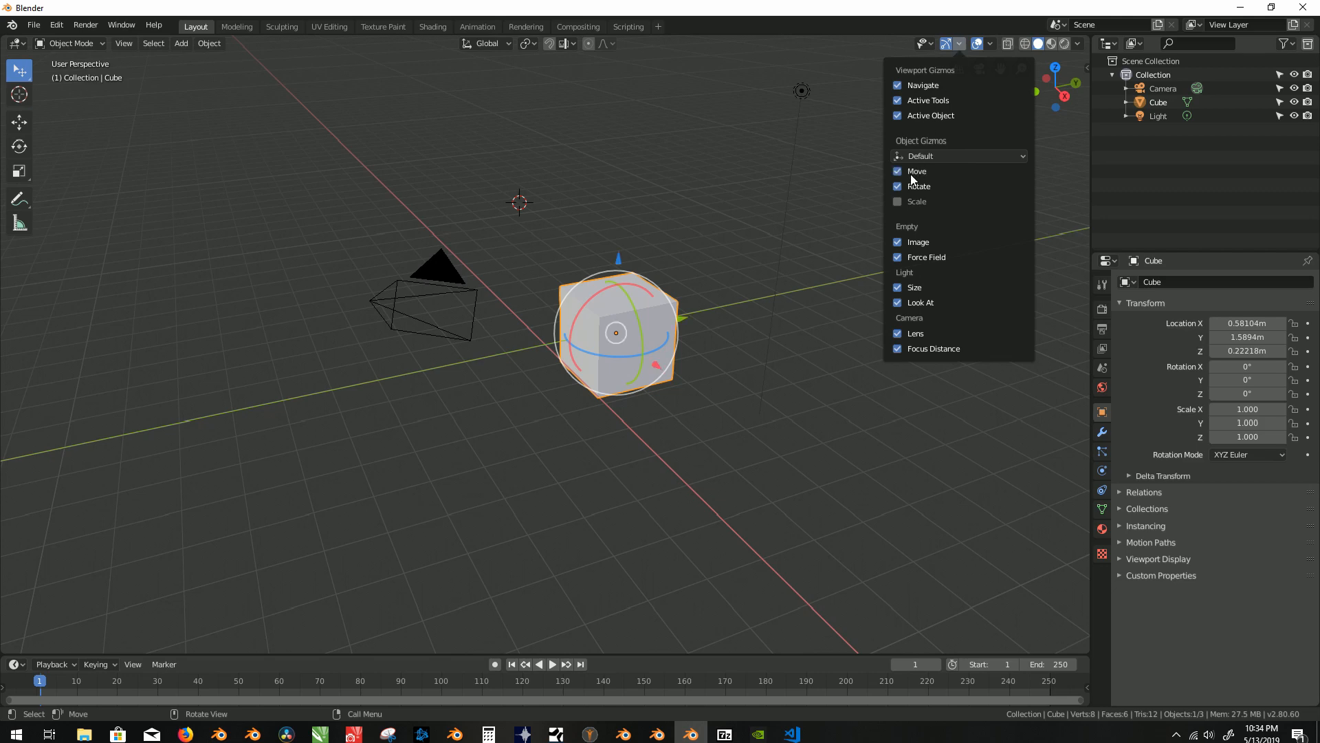
{"action": "left_click", "coordinate": [909, 184]}
{"action": "left_click", "coordinate": [588, 190]}
Step: Try moving the cube freely with the Select tool active, and again with the Move tool active, cancelling each move
{"action": "left_click", "coordinate": [621, 305]}
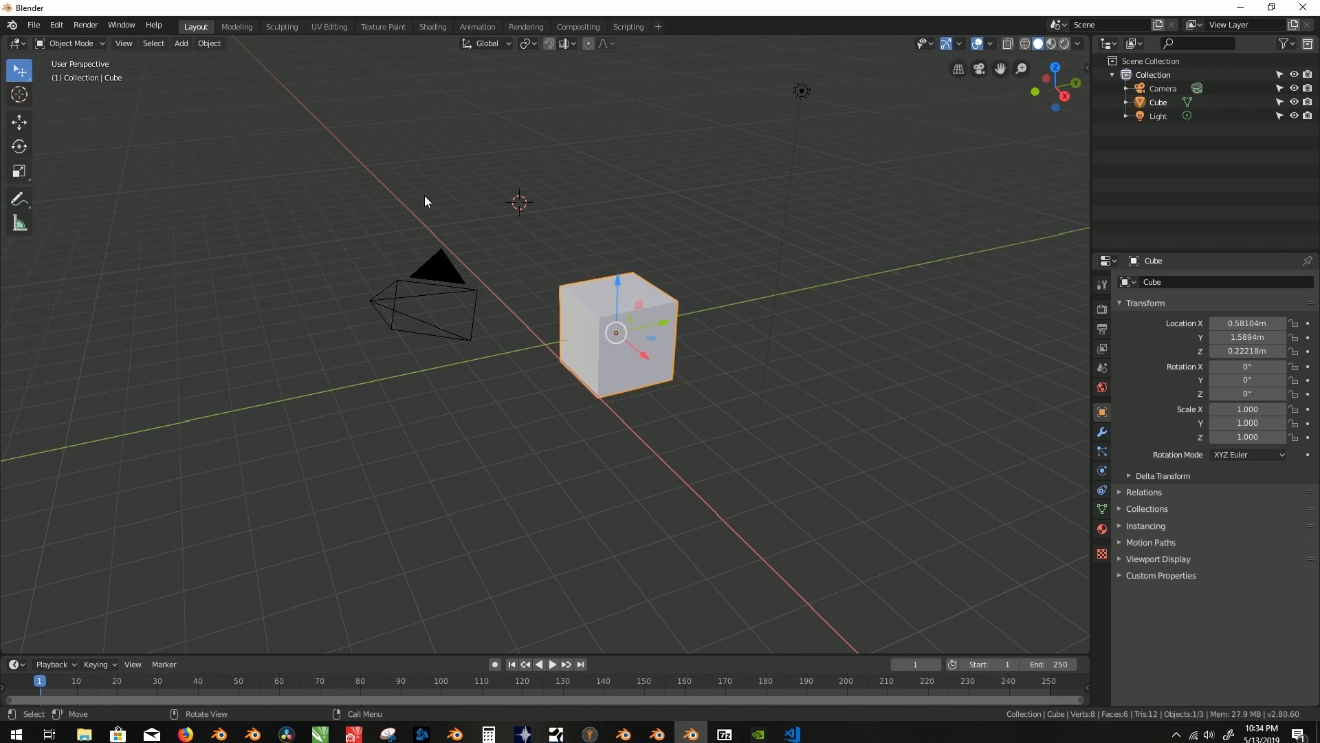
{"action": "key", "text": "g"}
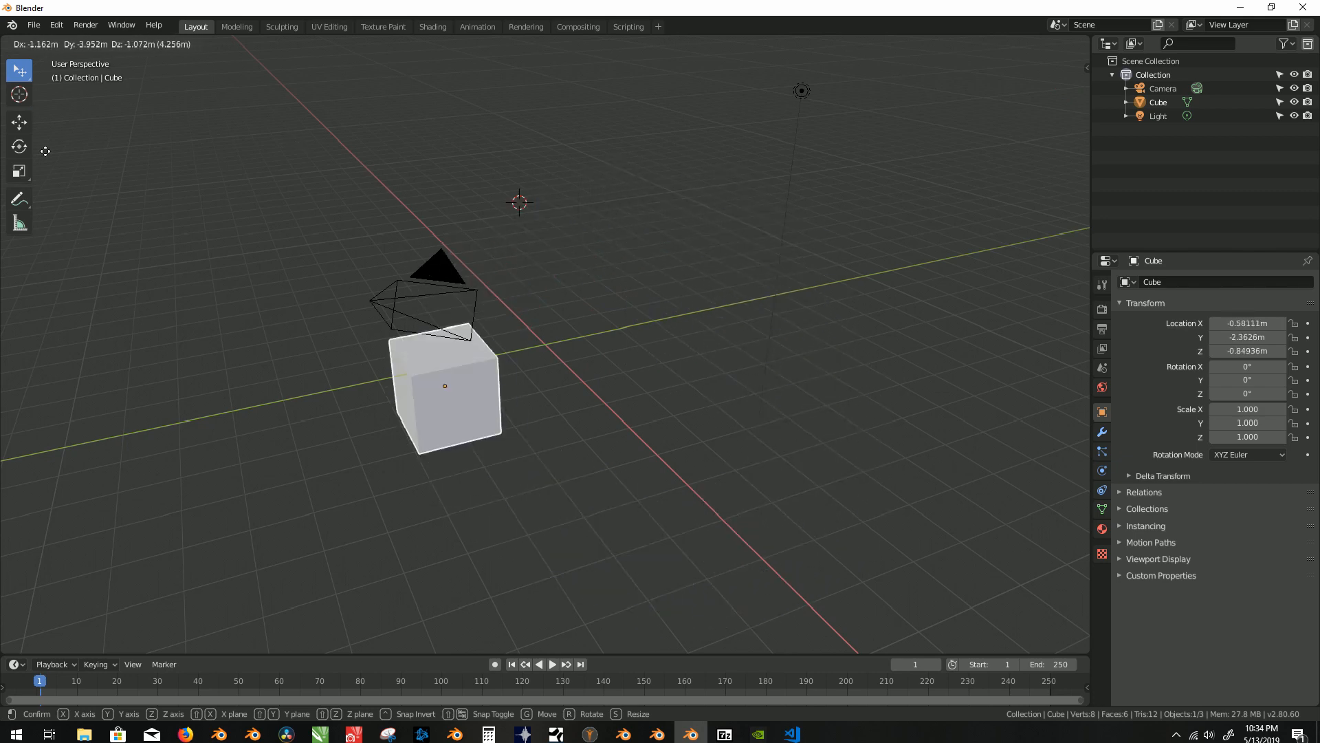
{"action": "right_click", "coordinate": [169, 81]}
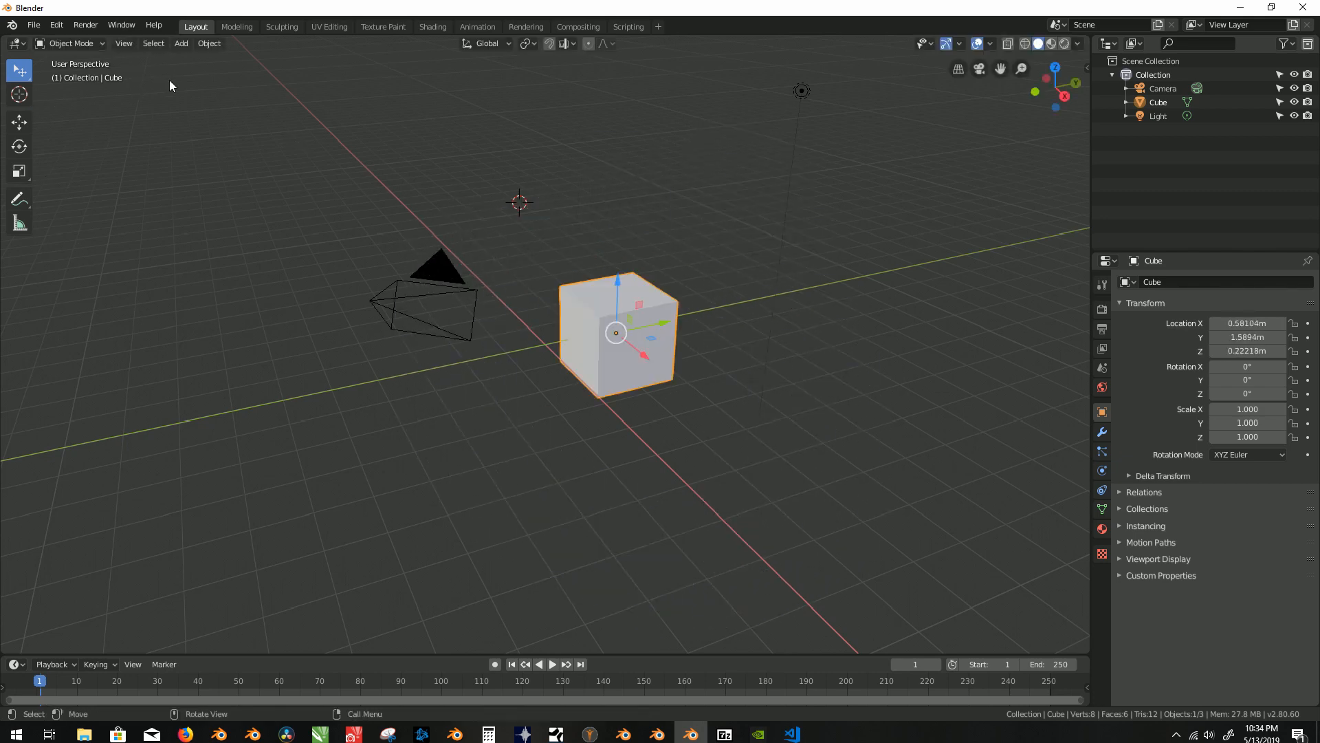
{"action": "left_click", "coordinate": [19, 124]}
{"action": "key", "text": "g"}
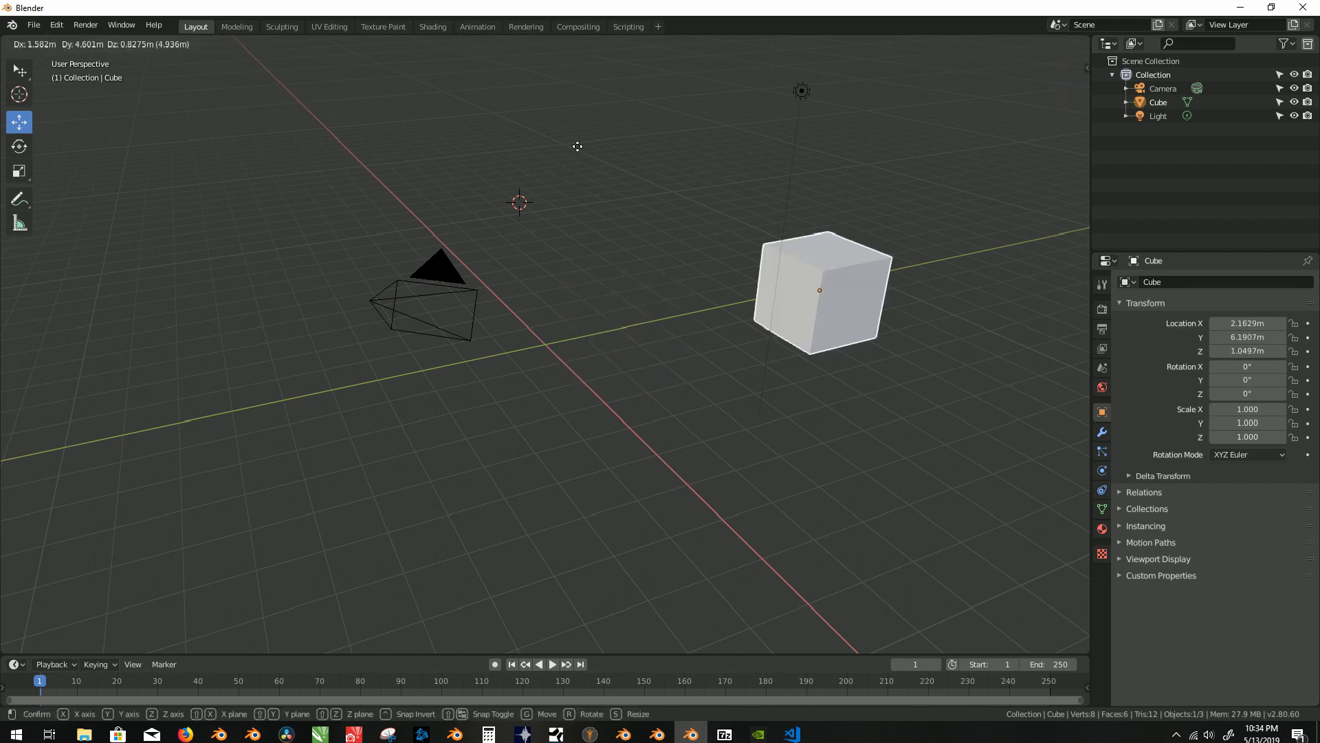
{"action": "right_click", "coordinate": [240, 110]}
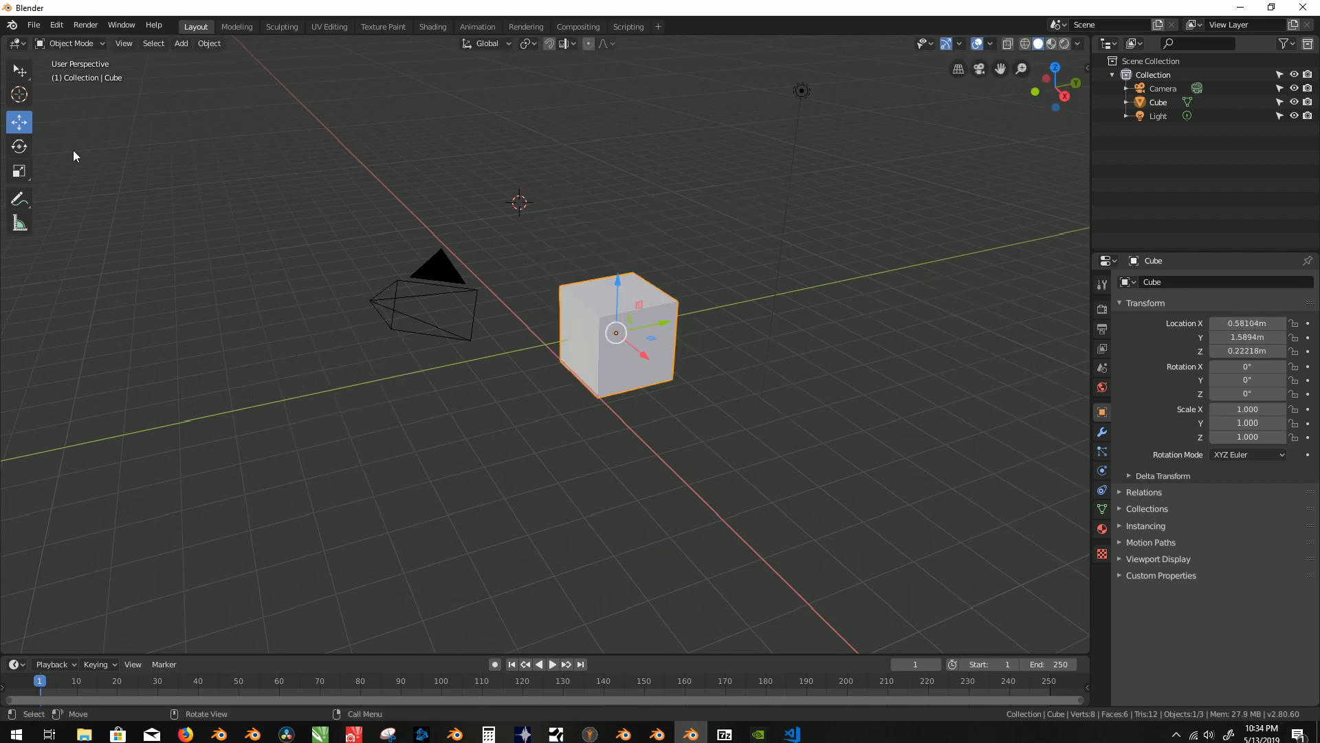
Step: Switch to the Rotate tool and try rotating the cube freely, cancelling the rotation
{"action": "left_click", "coordinate": [20, 147]}
{"action": "key", "text": "r"}
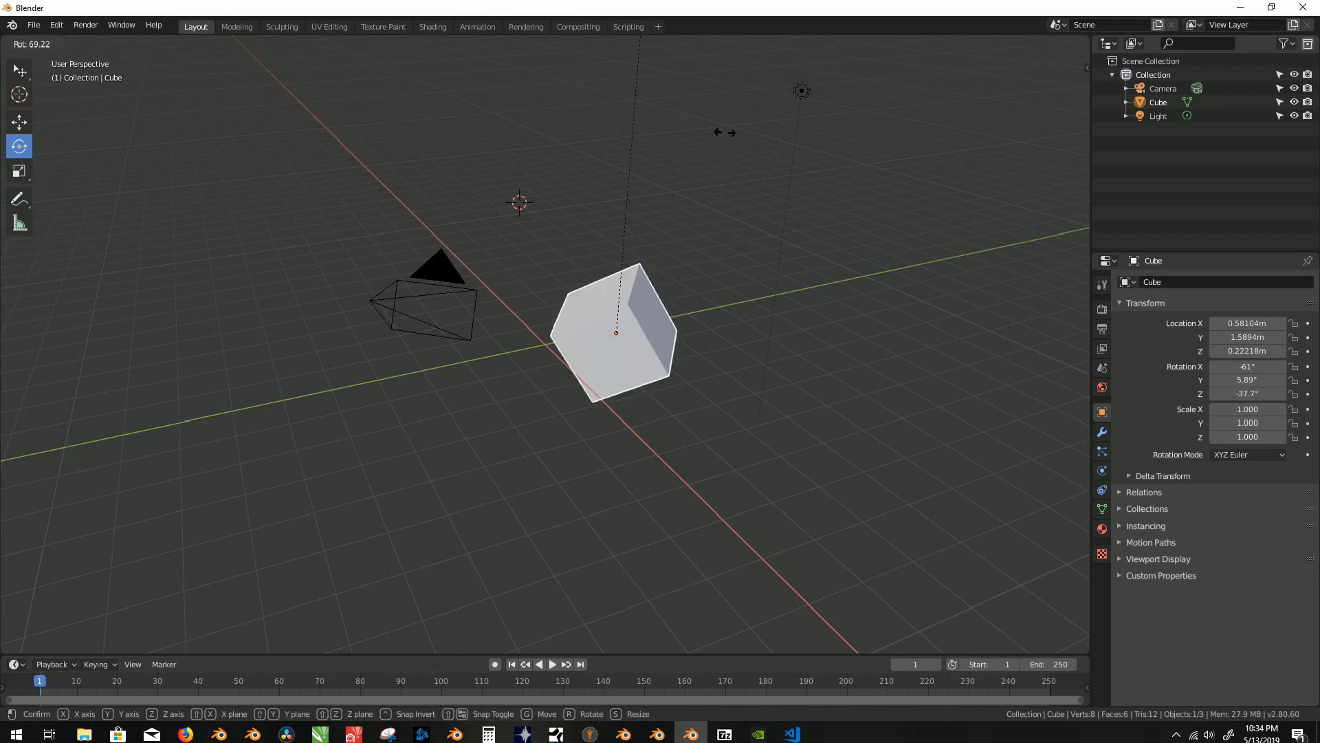
{"action": "left_click", "coordinate": [319, 215]}
{"action": "key", "text": "r"}
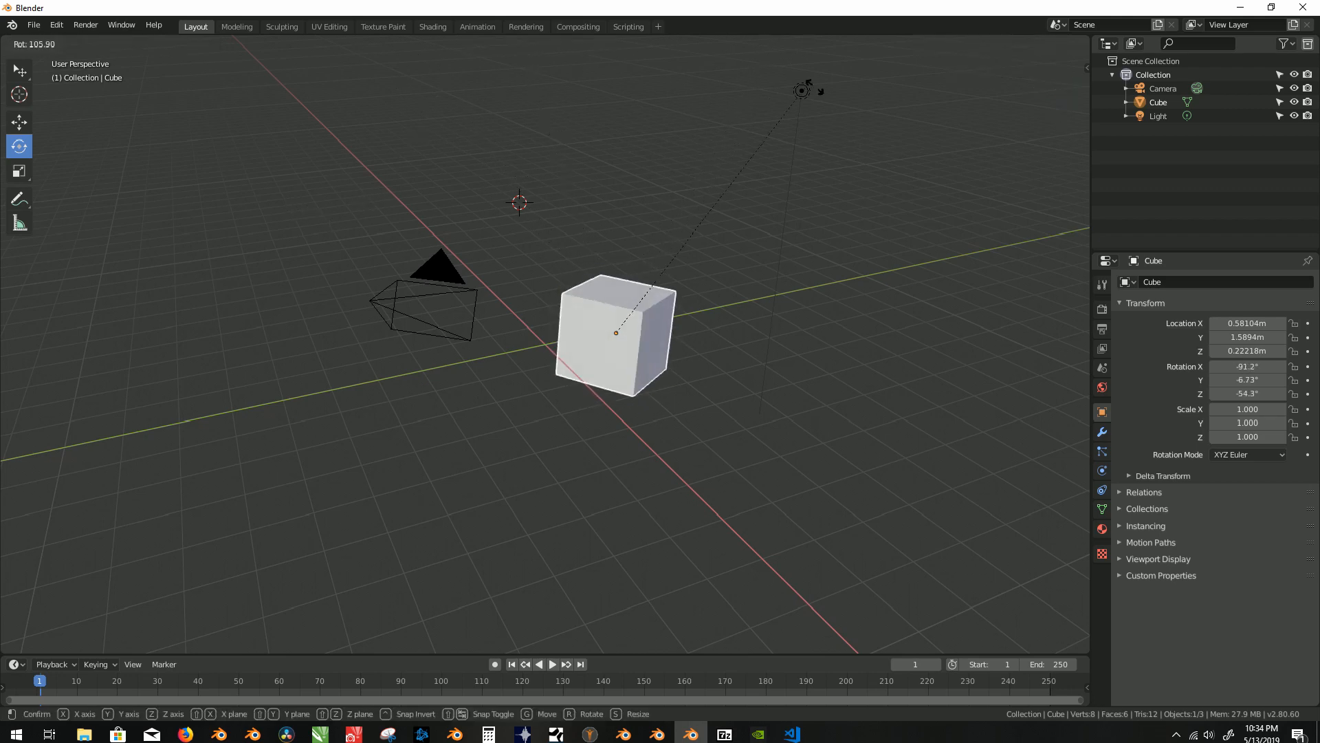
{"action": "key", "text": "Escape"}
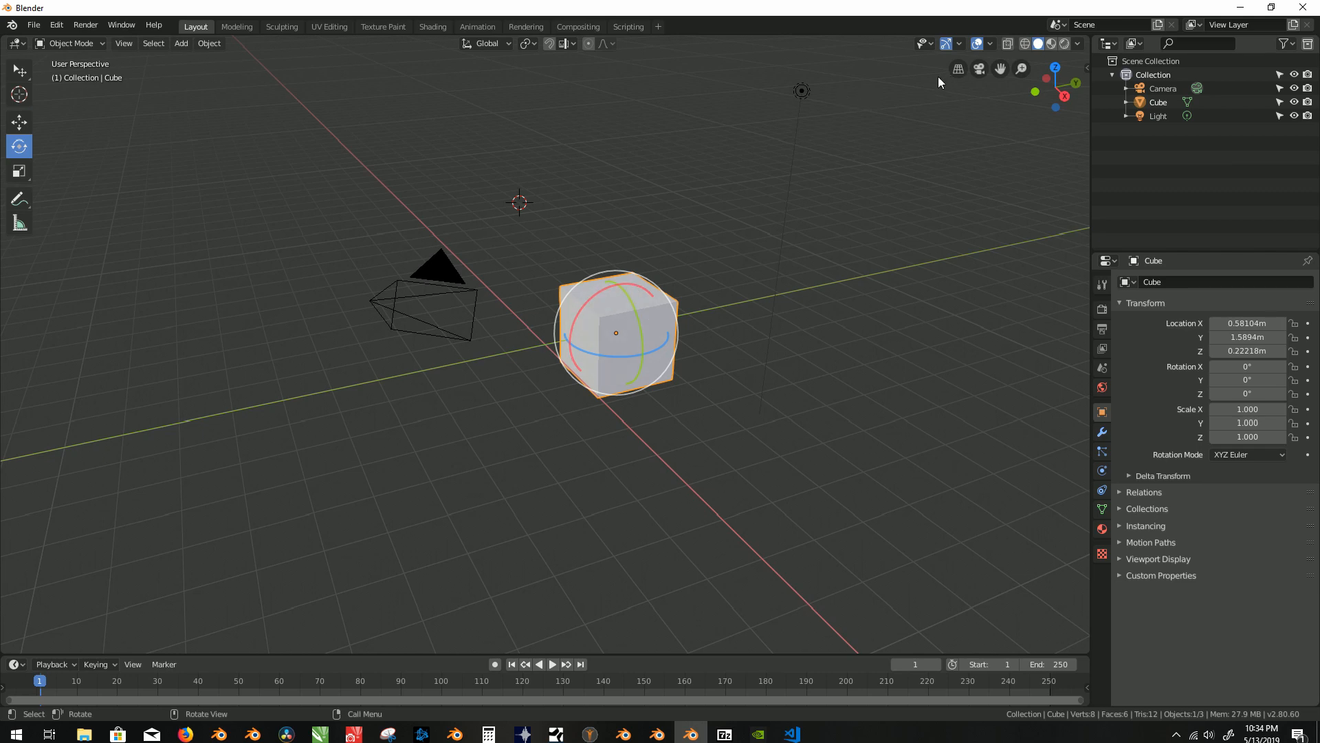
Step: Return to the Select tool, enable the Rotate object gizmo and disable the Move object gizmo
{"action": "left_click", "coordinate": [19, 70]}
{"action": "left_click", "coordinate": [960, 43]}
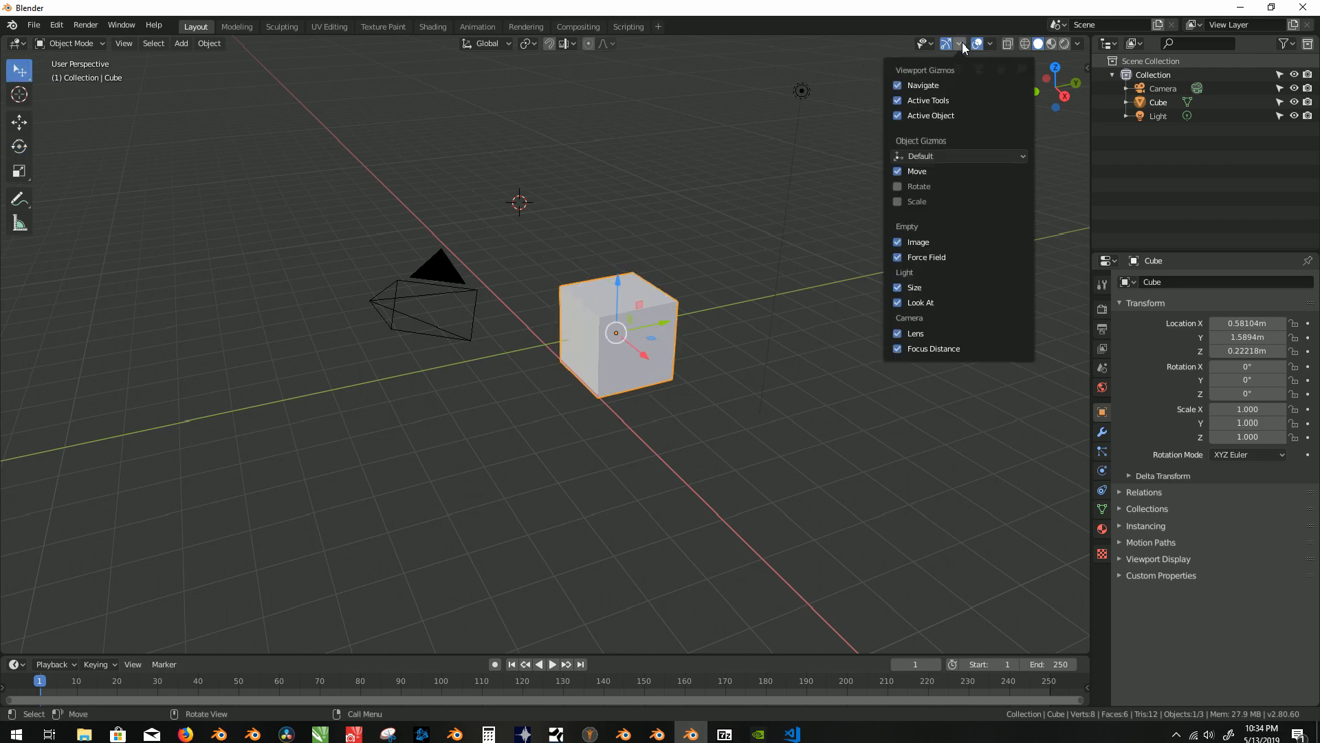
{"action": "left_click", "coordinate": [911, 184]}
{"action": "left_click", "coordinate": [909, 173]}
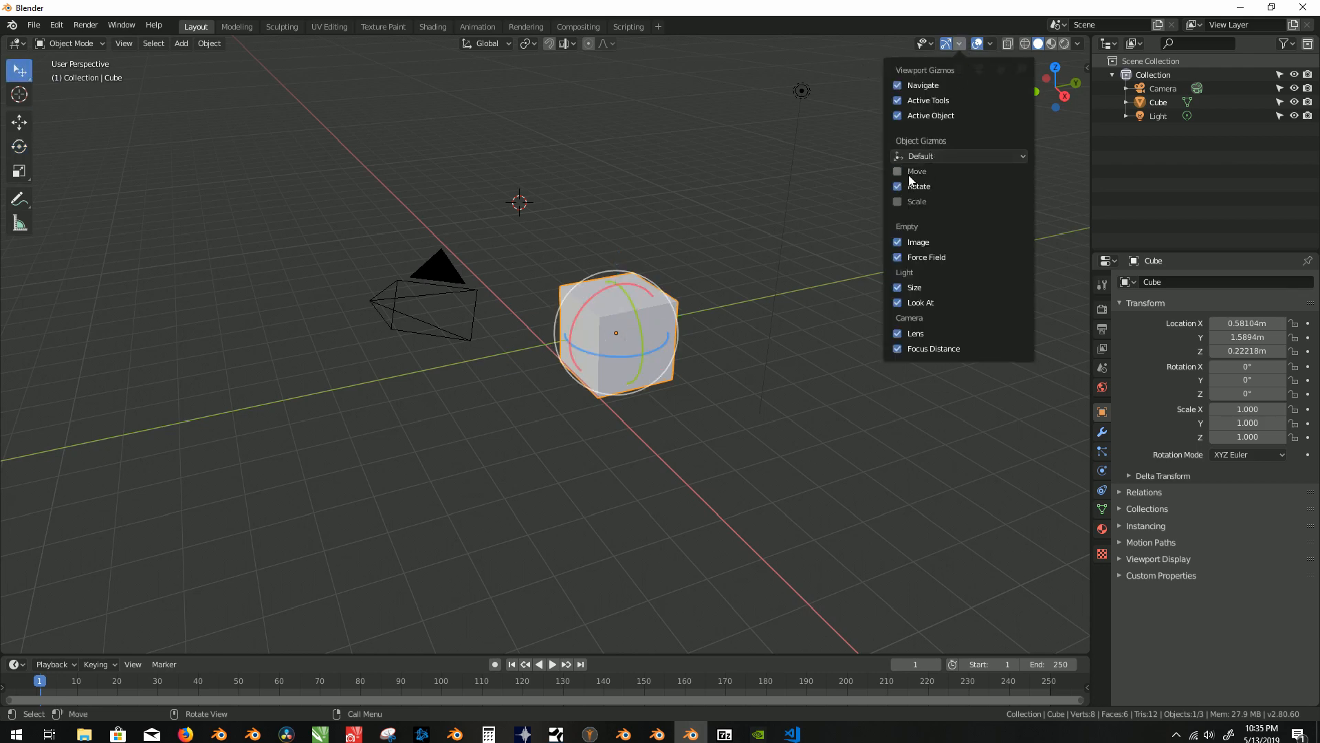
Step: Try moving the cube freely and cancel, clear the selection and select the cube again
{"action": "key", "text": "g"}
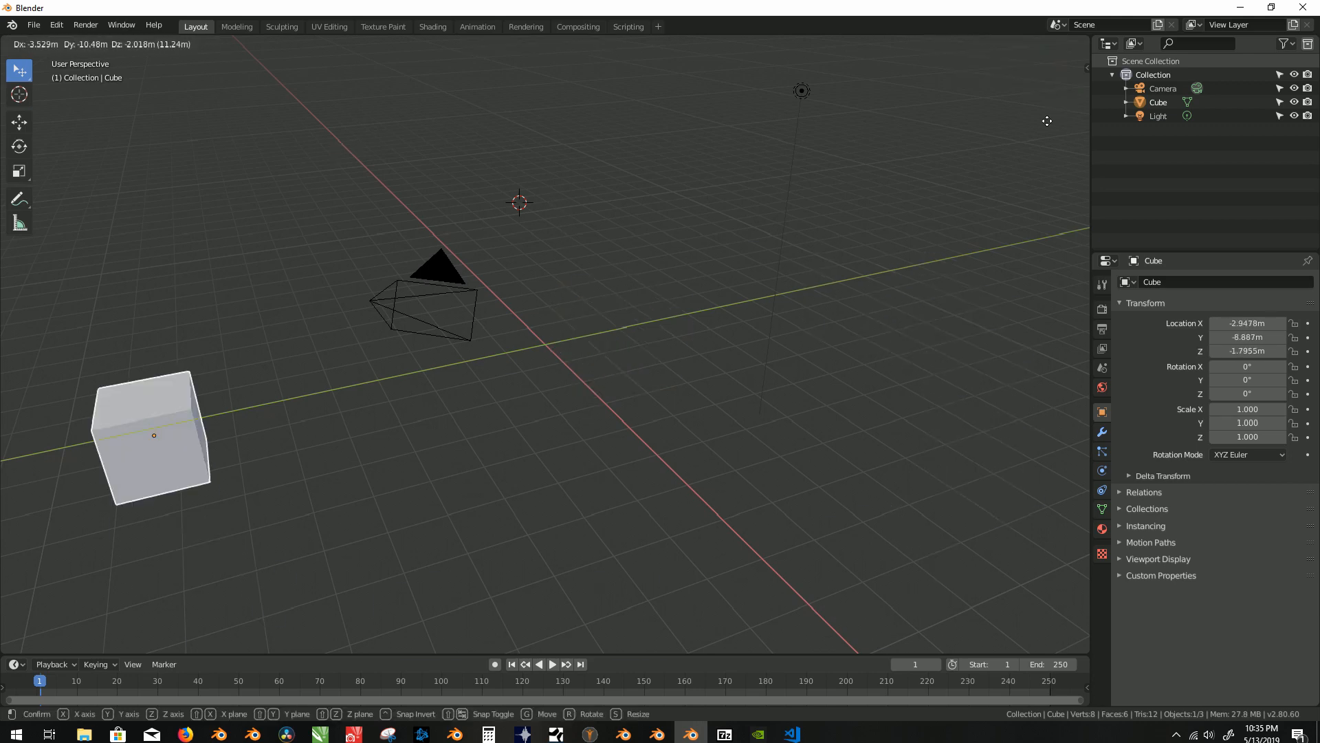
{"action": "key", "text": "Escape"}
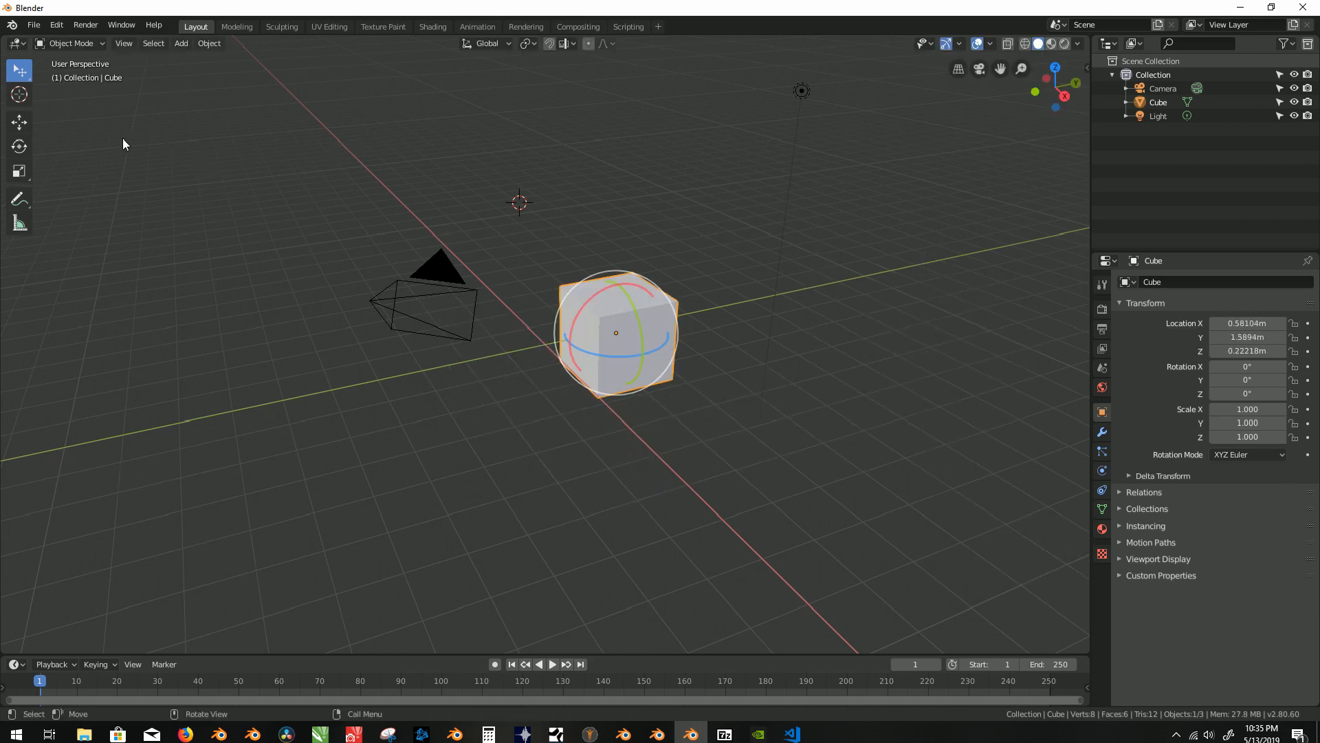
{"action": "left_click", "coordinate": [961, 43]}
{"action": "left_click", "coordinate": [375, 226]}
{"action": "left_click", "coordinate": [587, 315]}
{"action": "left_click", "coordinate": [381, 194]}
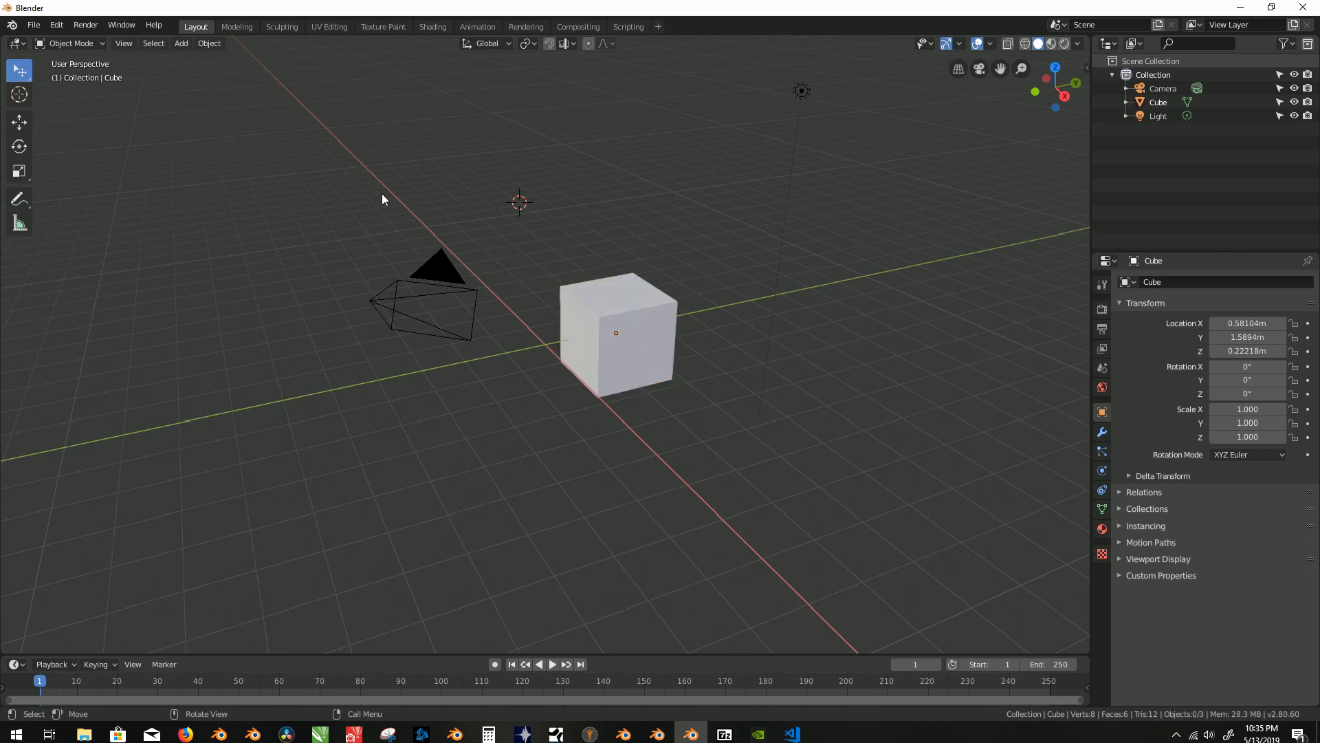
{"action": "left_click", "coordinate": [636, 319]}
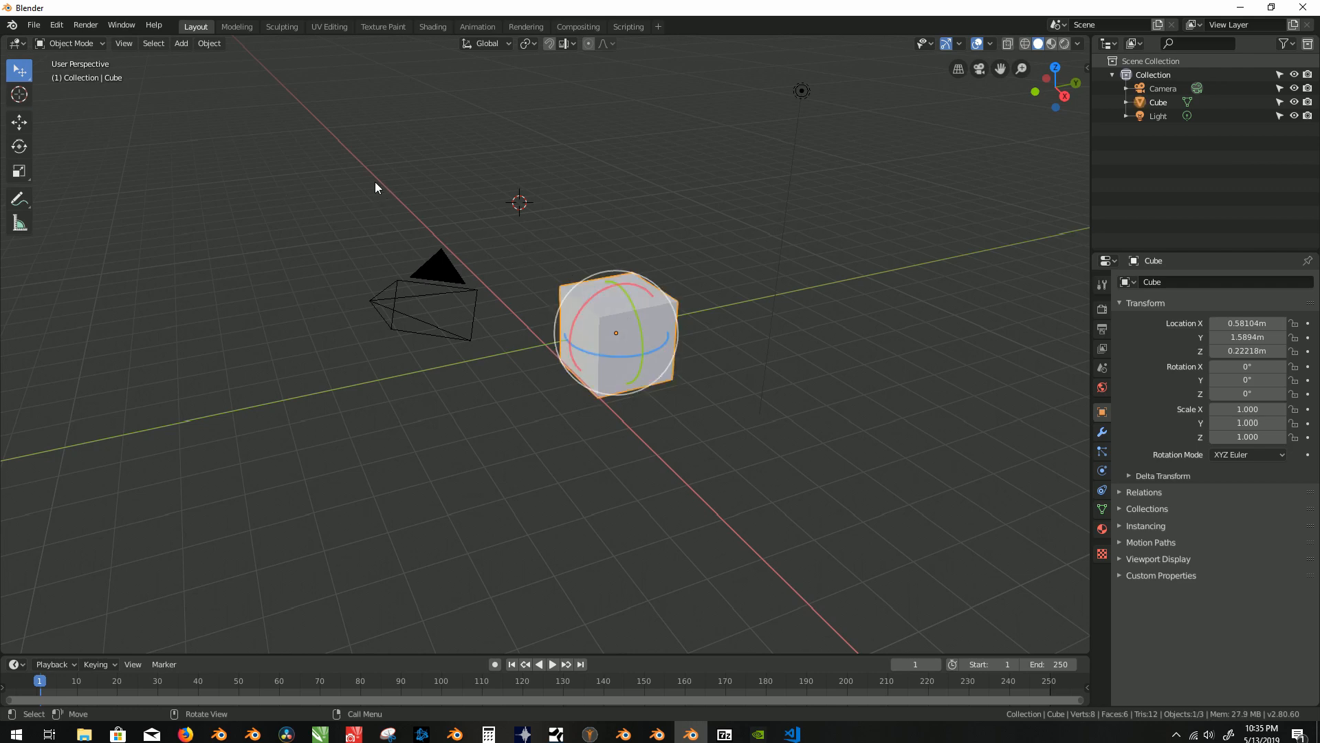
Step: Search the add-ons in Preferences for "qwer", enable Generic: qwer_addon and close the Preferences window
{"action": "left_click", "coordinate": [49, 26]}
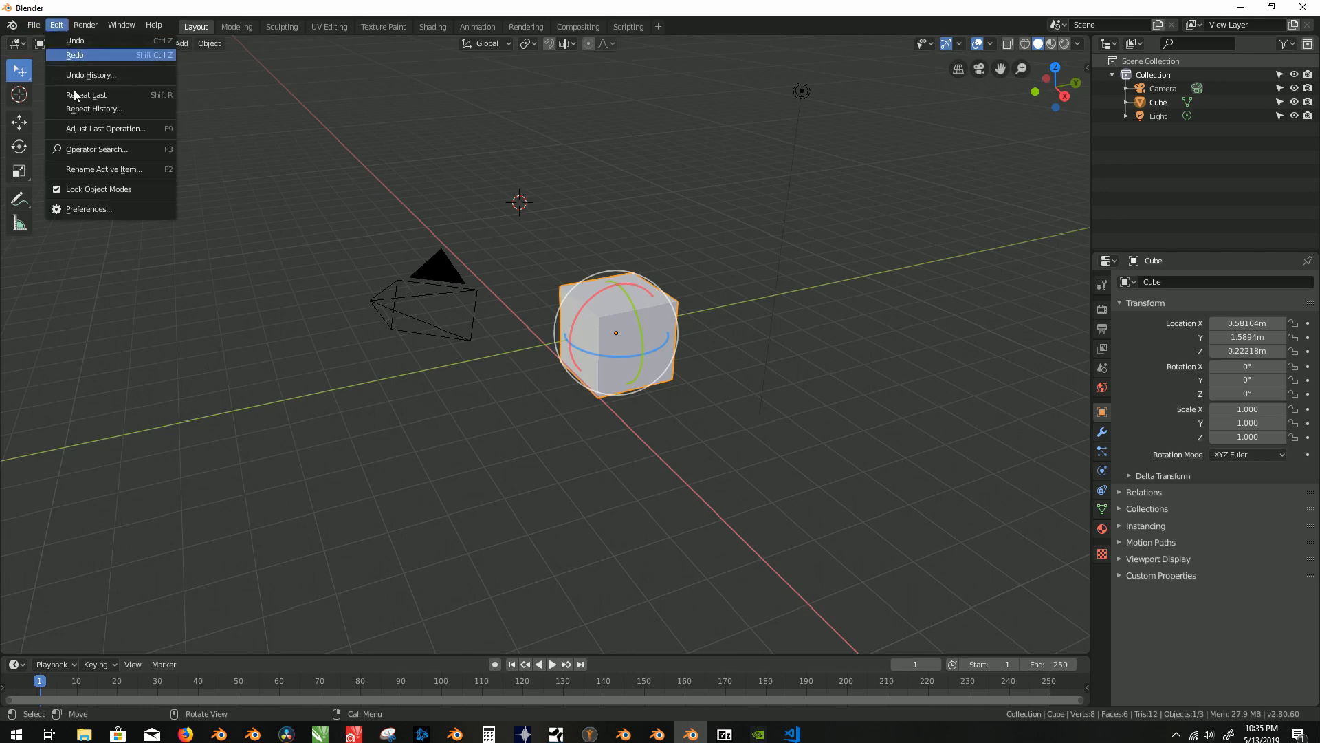
{"action": "left_click", "coordinate": [83, 209]}
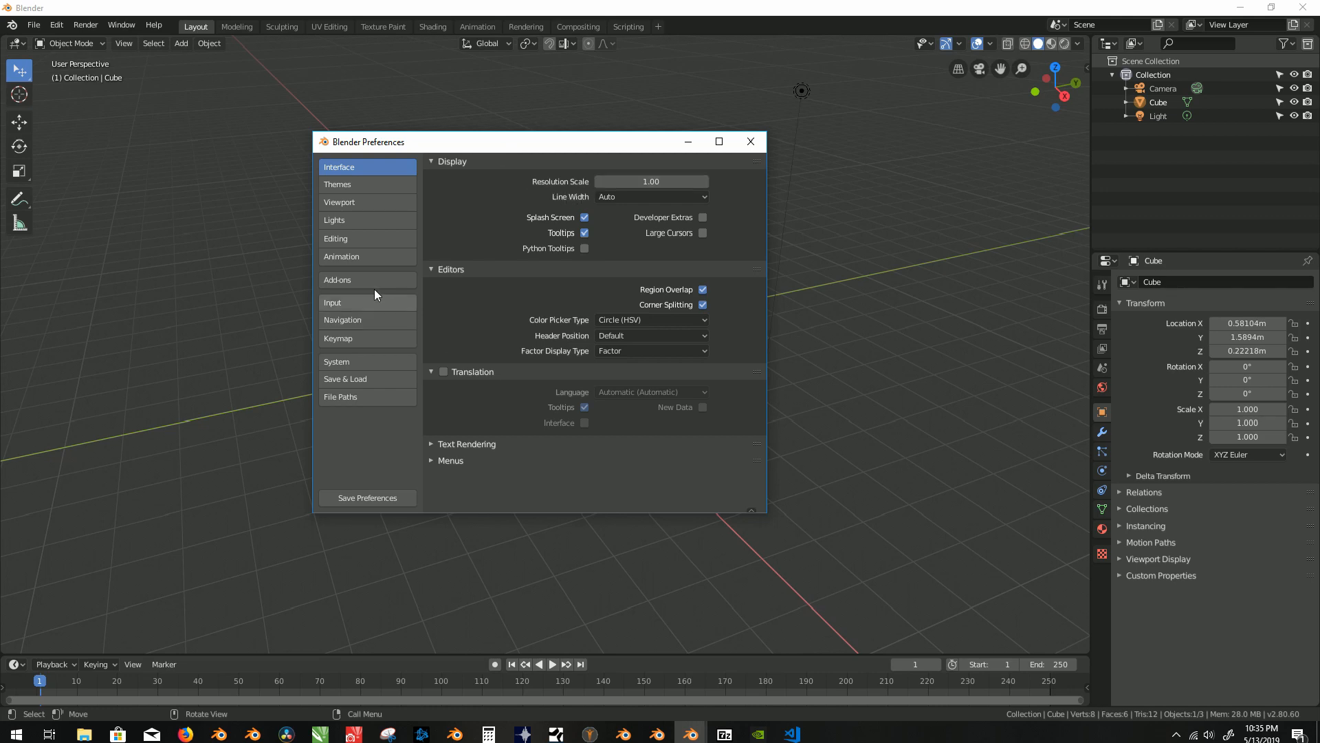
{"action": "left_click", "coordinate": [361, 277]}
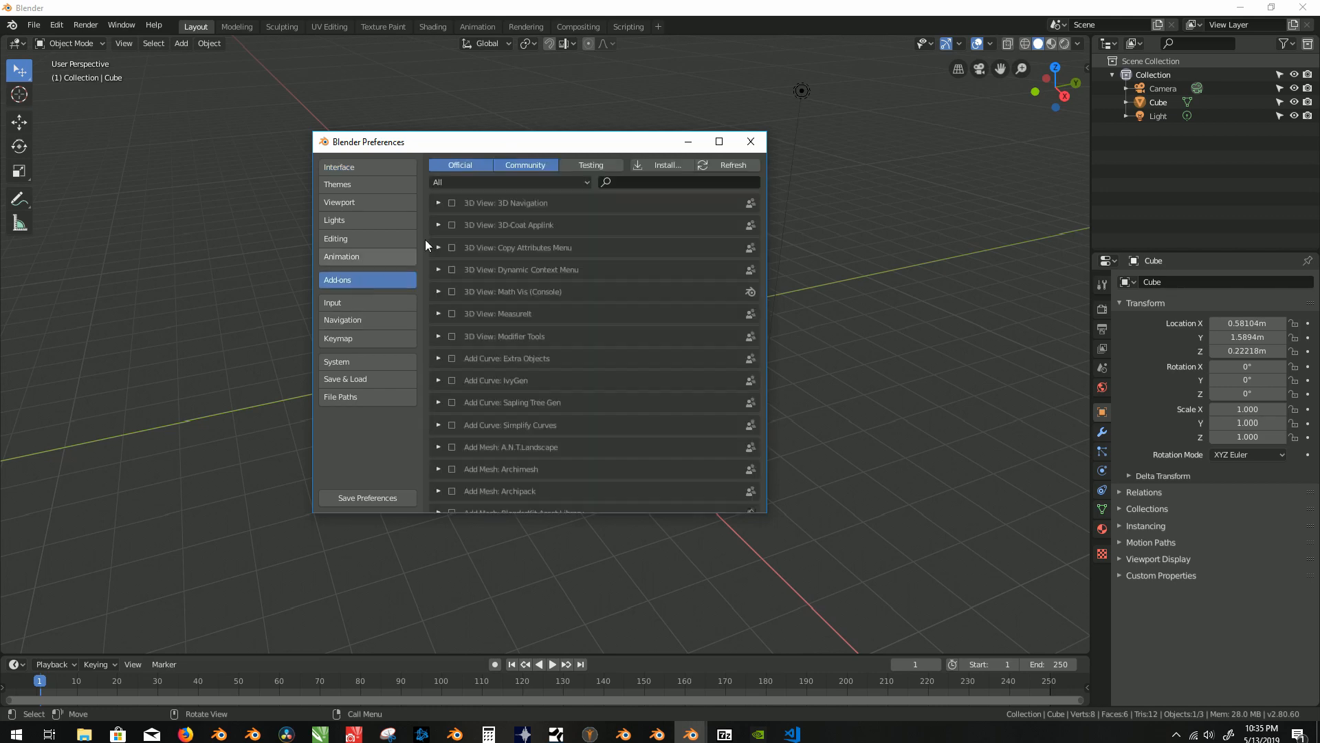
{"action": "type", "text": "qwer"}
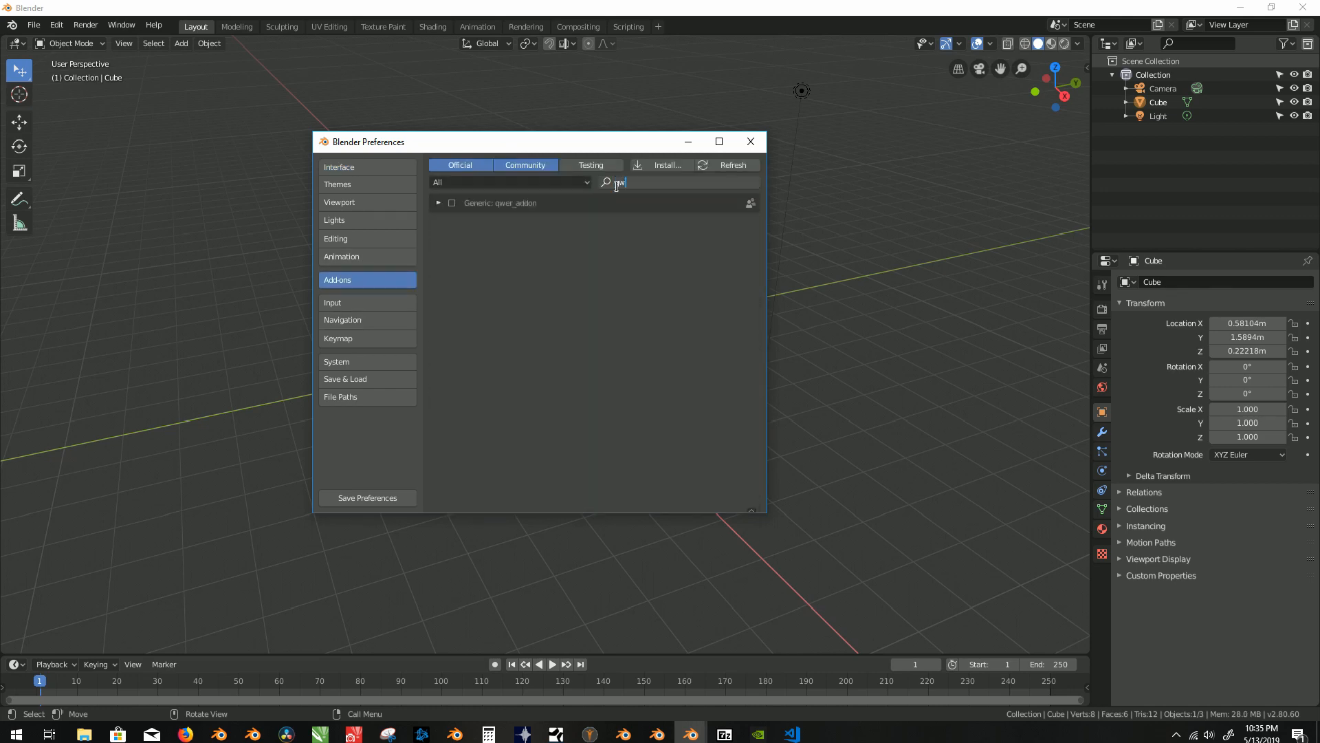
{"action": "left_click", "coordinate": [451, 202]}
{"action": "left_click", "coordinate": [451, 203]}
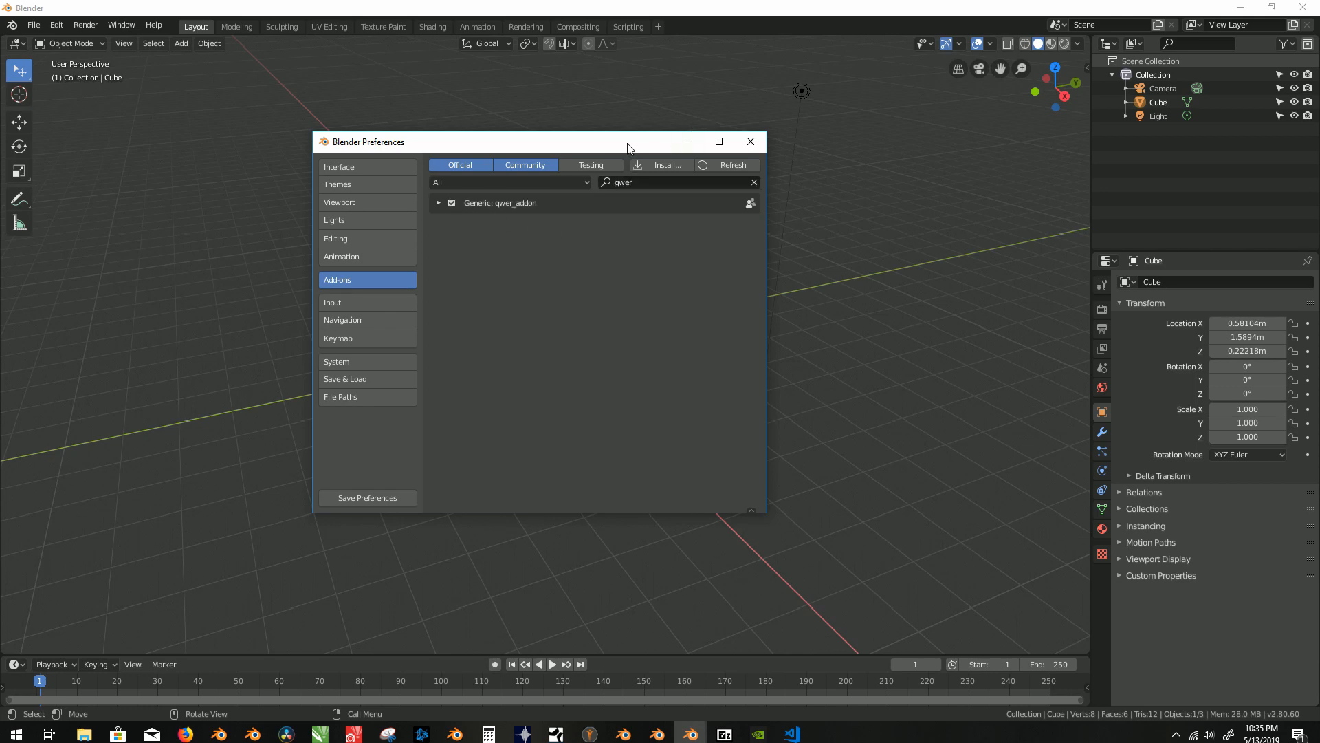
{"action": "left_click", "coordinate": [750, 142]}
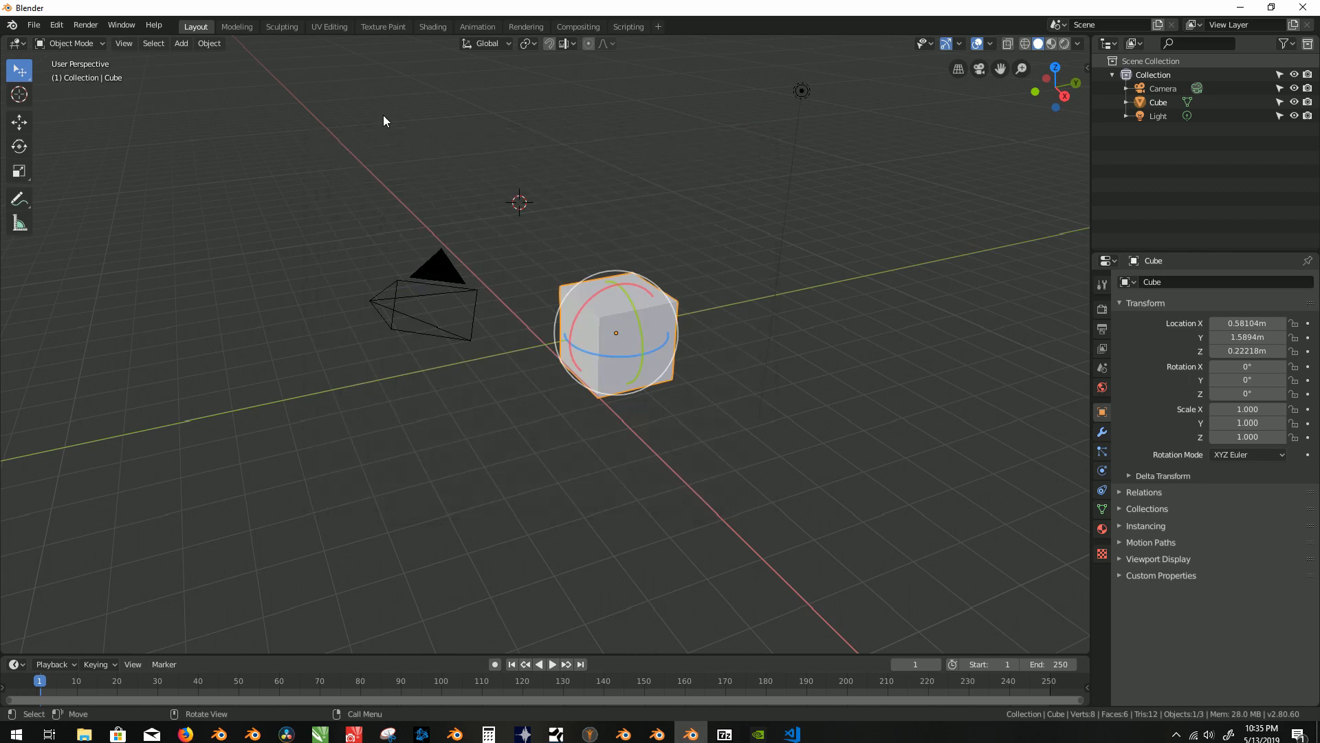
Step: Keep the cube selected and show the tool settings in the 3D viewport header
{"action": "left_click", "coordinate": [422, 142]}
{"action": "left_click", "coordinate": [666, 315]}
{"action": "right_click", "coordinate": [208, 41]}
{"action": "mouse_move", "coordinate": [197, 69]}
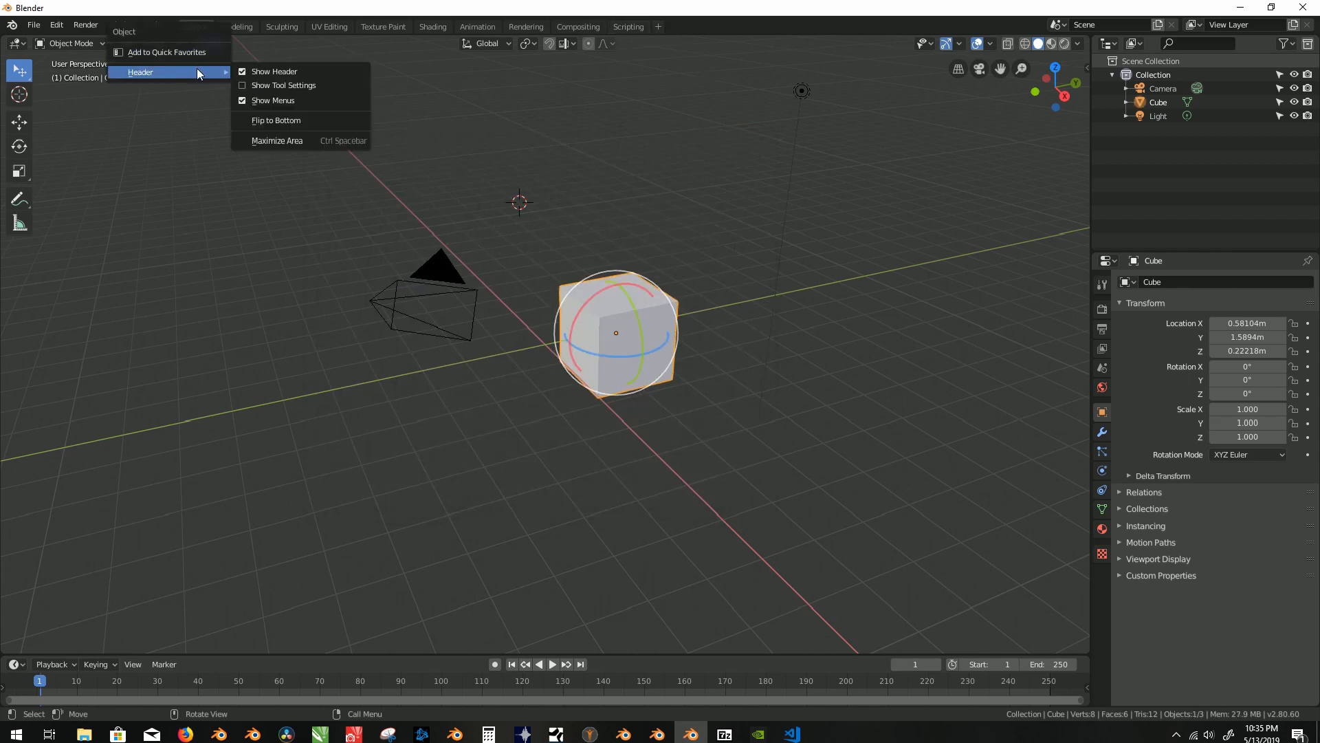
{"action": "left_click", "coordinate": [334, 82]}
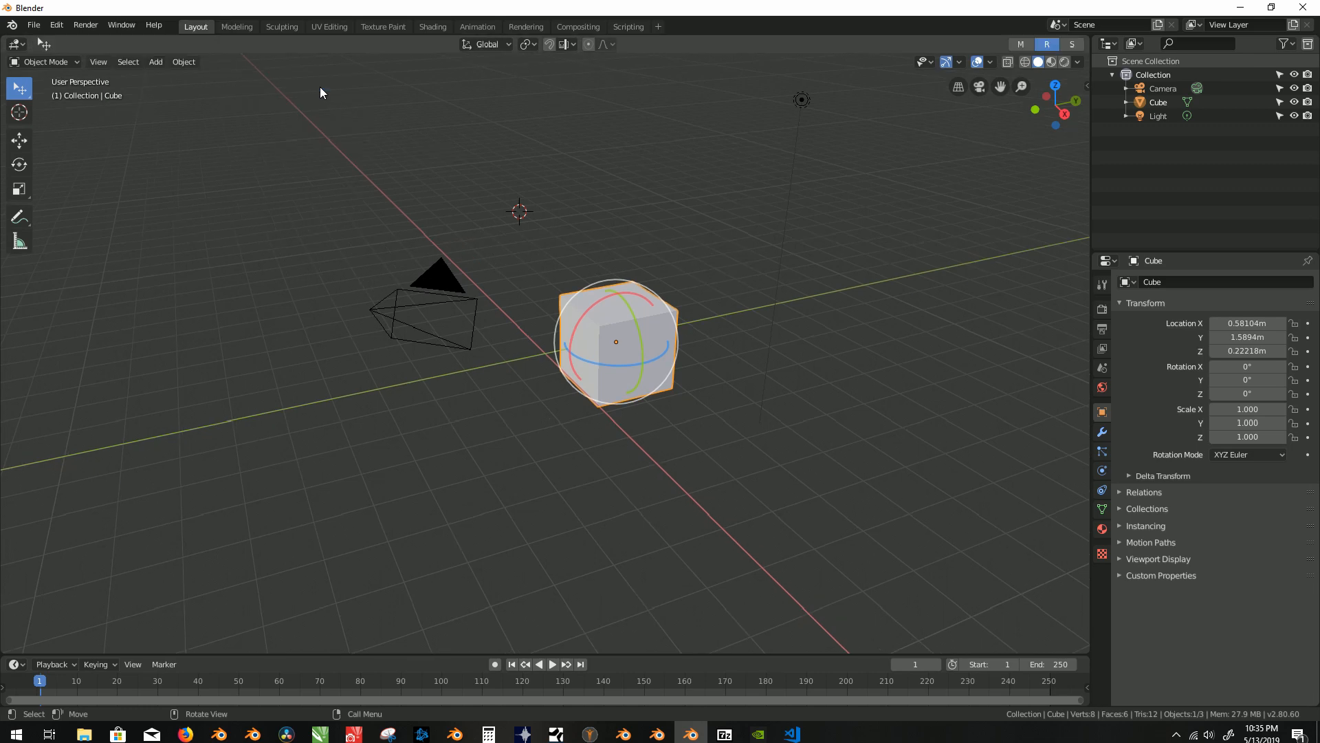
Step: Cycle the cube's gizmo repeatedly through Move, Rotate and Scale with the add-on's M, R and S toggles, ending on Move
{"action": "left_click", "coordinate": [1017, 48]}
{"action": "left_click", "coordinate": [1046, 48]}
{"action": "left_click", "coordinate": [1068, 46]}
{"action": "left_click", "coordinate": [1028, 44]}
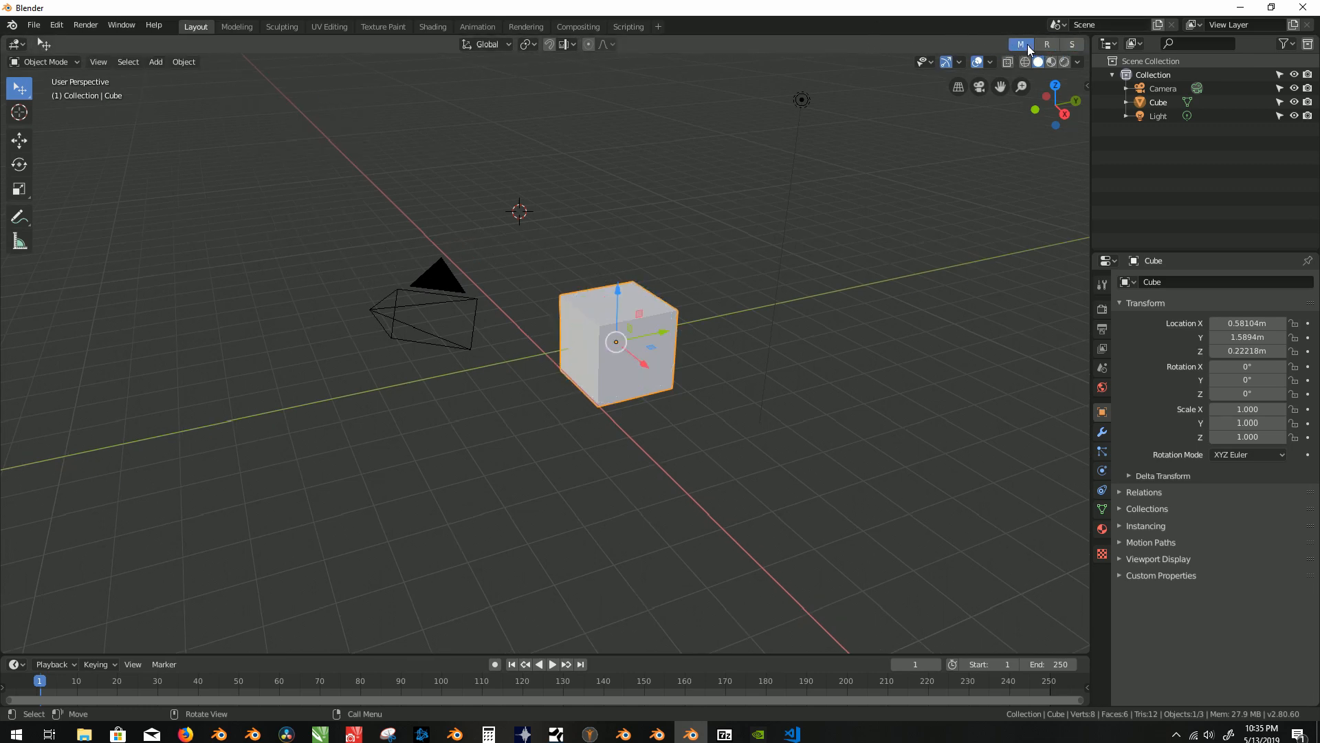
{"action": "left_click", "coordinate": [1041, 45]}
{"action": "left_click", "coordinate": [1067, 45]}
{"action": "left_click", "coordinate": [1028, 43]}
{"action": "left_click", "coordinate": [1042, 44]}
{"action": "left_click", "coordinate": [1069, 45]}
{"action": "left_click", "coordinate": [1026, 44]}
Step: Enable the Rotate object gizmo alongside Move in the viewport gizmo options and disable it again
{"action": "left_click", "coordinate": [959, 62]}
{"action": "left_click", "coordinate": [913, 206]}
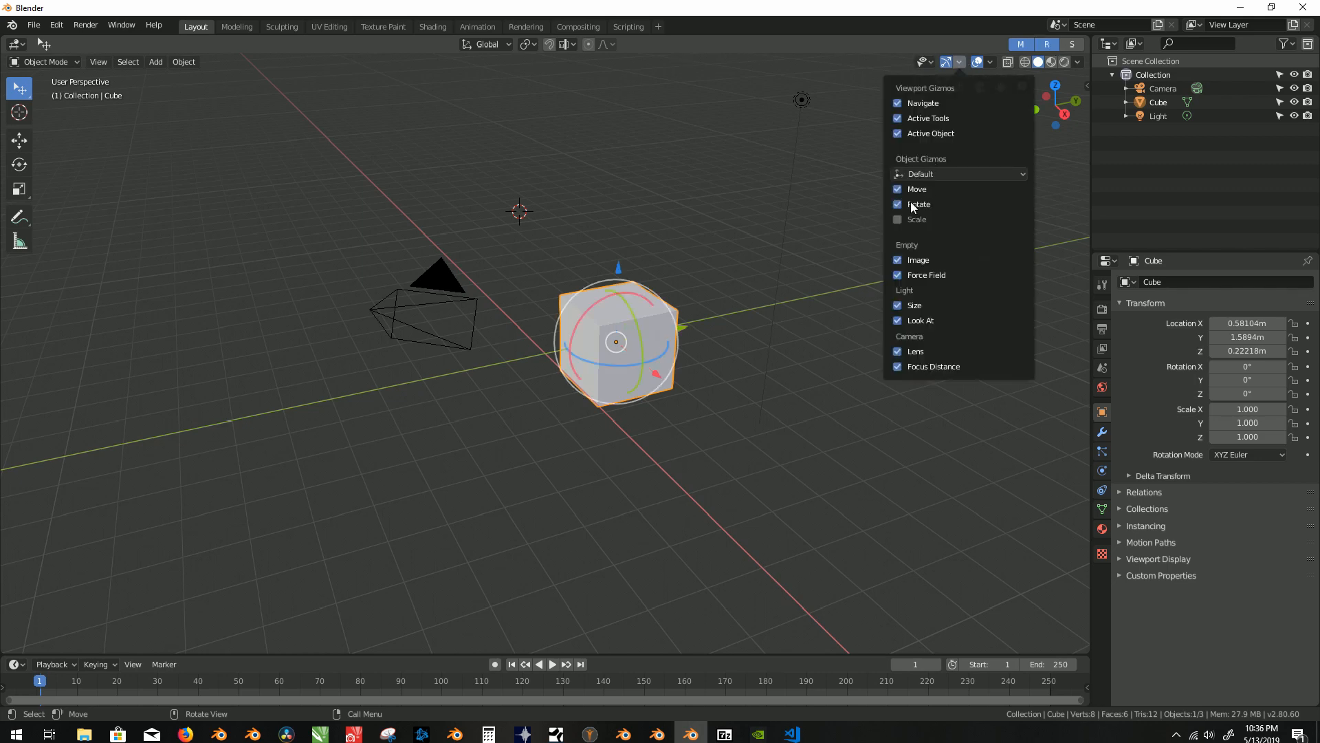
{"action": "left_click", "coordinate": [914, 205]}
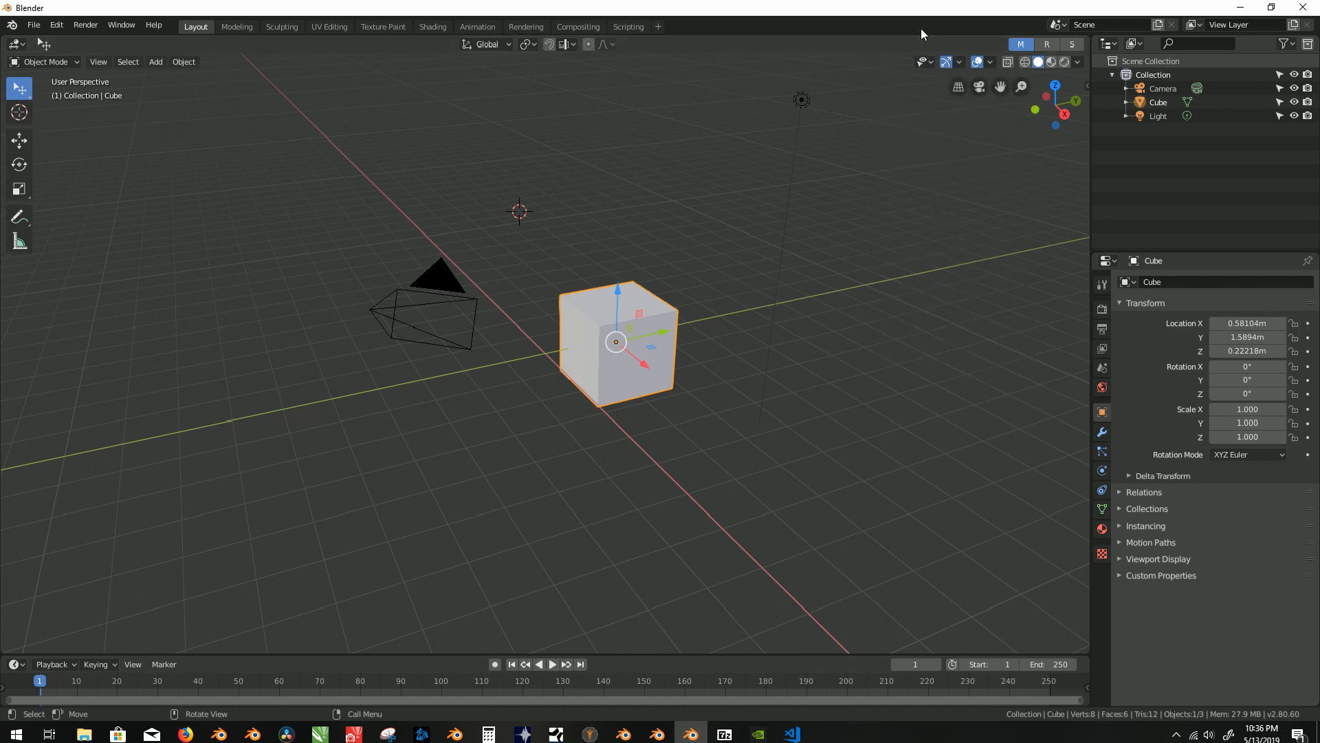
Step: Switch the add-on's gizmo toggles to Rotate and back to Move, combine Move with Rotate and Scale, and leave only Move active
{"action": "left_click", "coordinate": [1044, 46]}
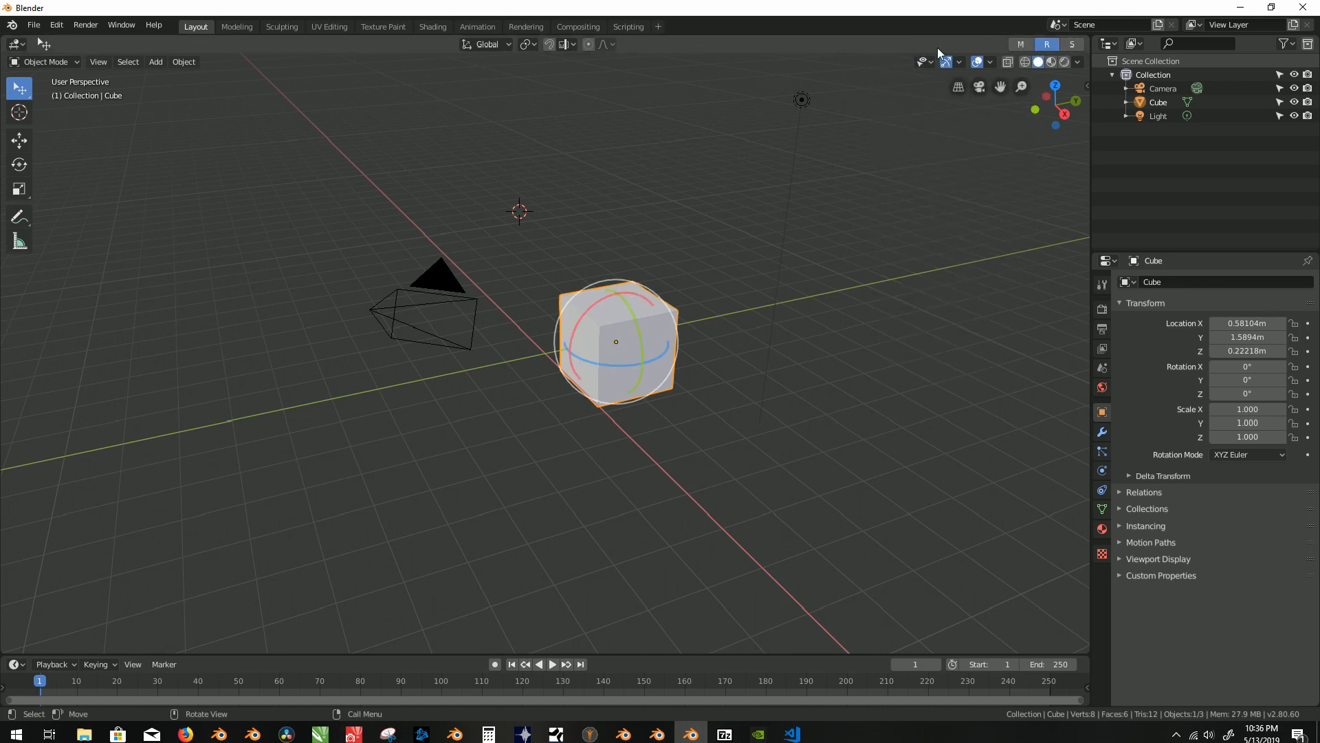
{"action": "left_click", "coordinate": [1013, 44]}
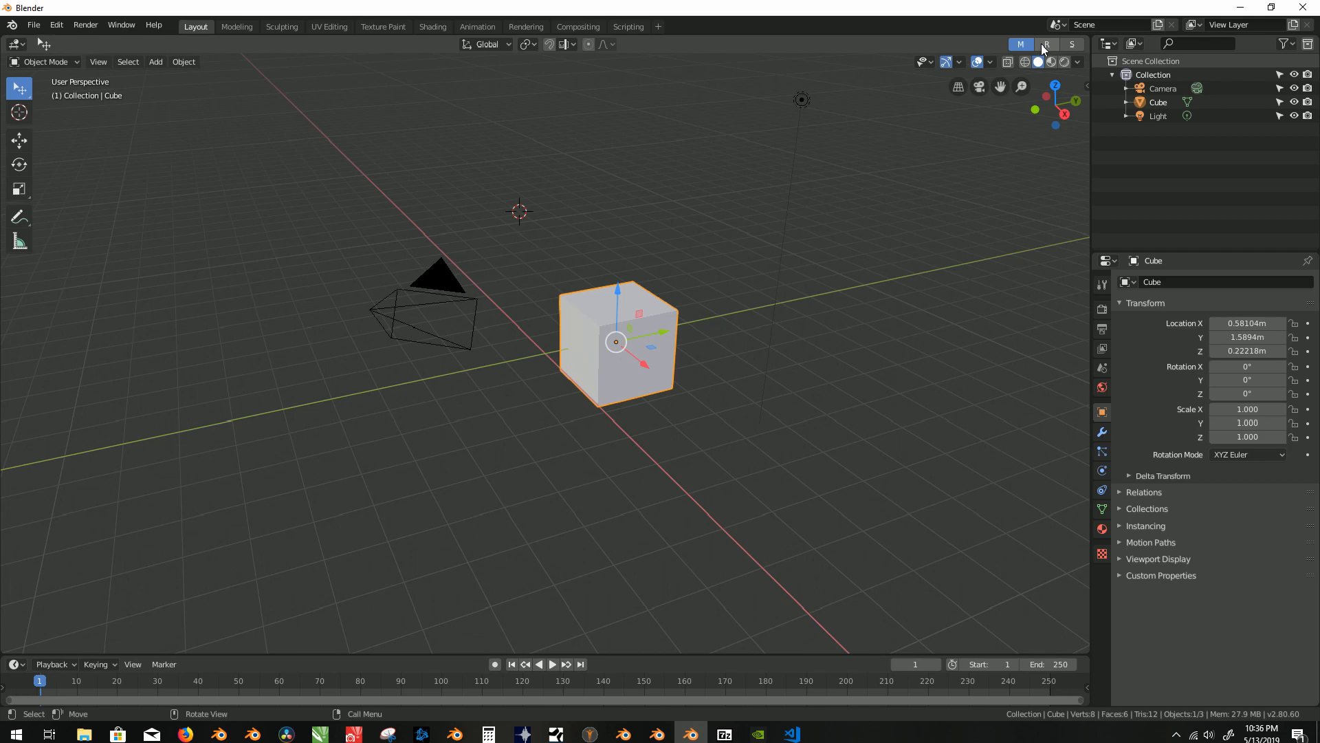
{"action": "left_click", "coordinate": [1046, 44], "text": "shift"}
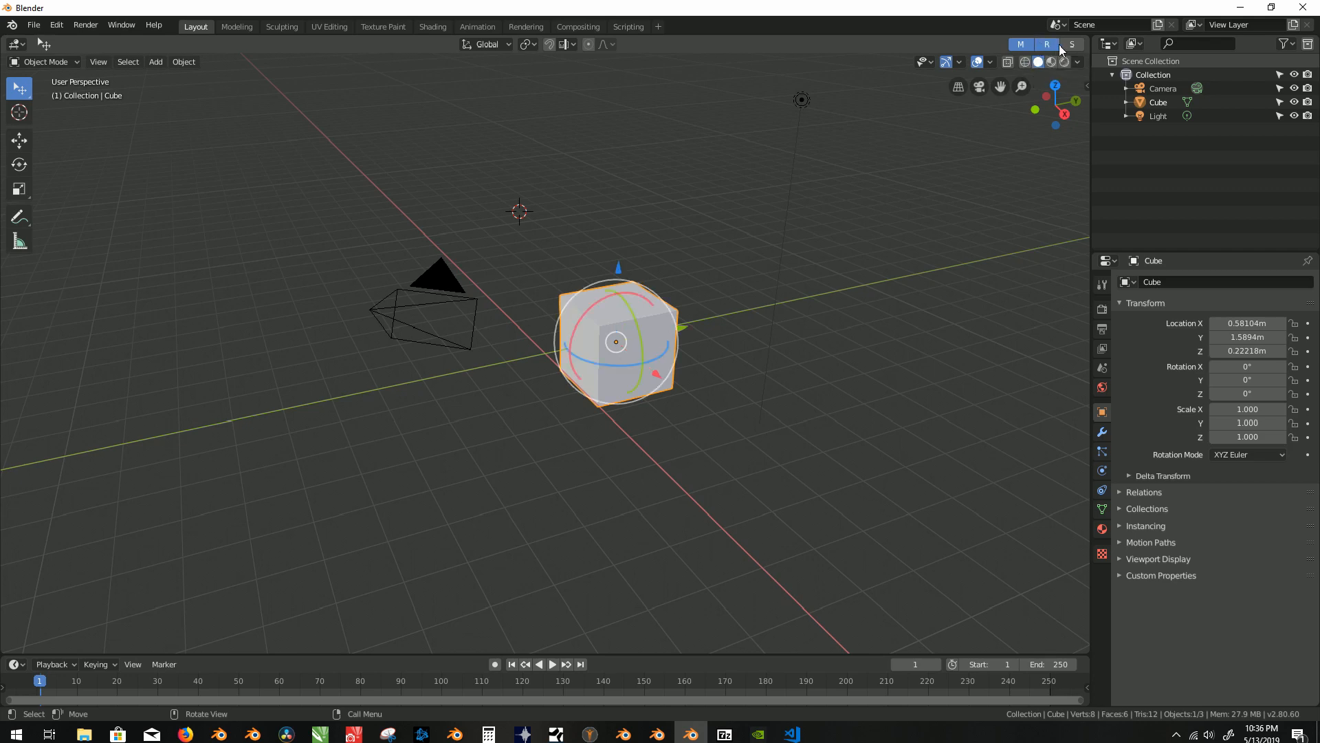
{"action": "left_click", "coordinate": [1072, 44], "text": "shift"}
{"action": "left_click", "coordinate": [1045, 44], "text": "shift"}
{"action": "left_click", "coordinate": [1072, 44], "text": "shift"}
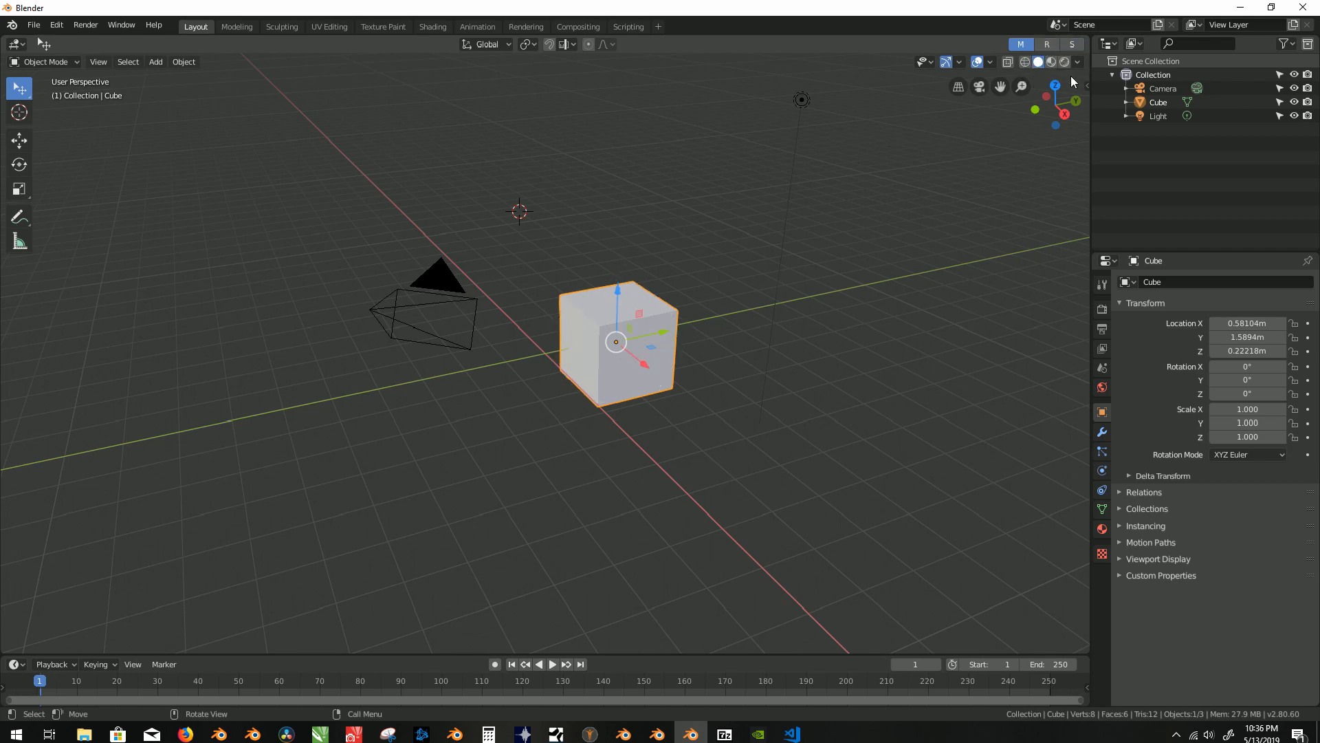
Step: Open the 3D viewport's sidebar and clear the object selection
{"action": "left_click", "coordinate": [1085, 84]}
{"action": "left_click", "coordinate": [4, 162]}
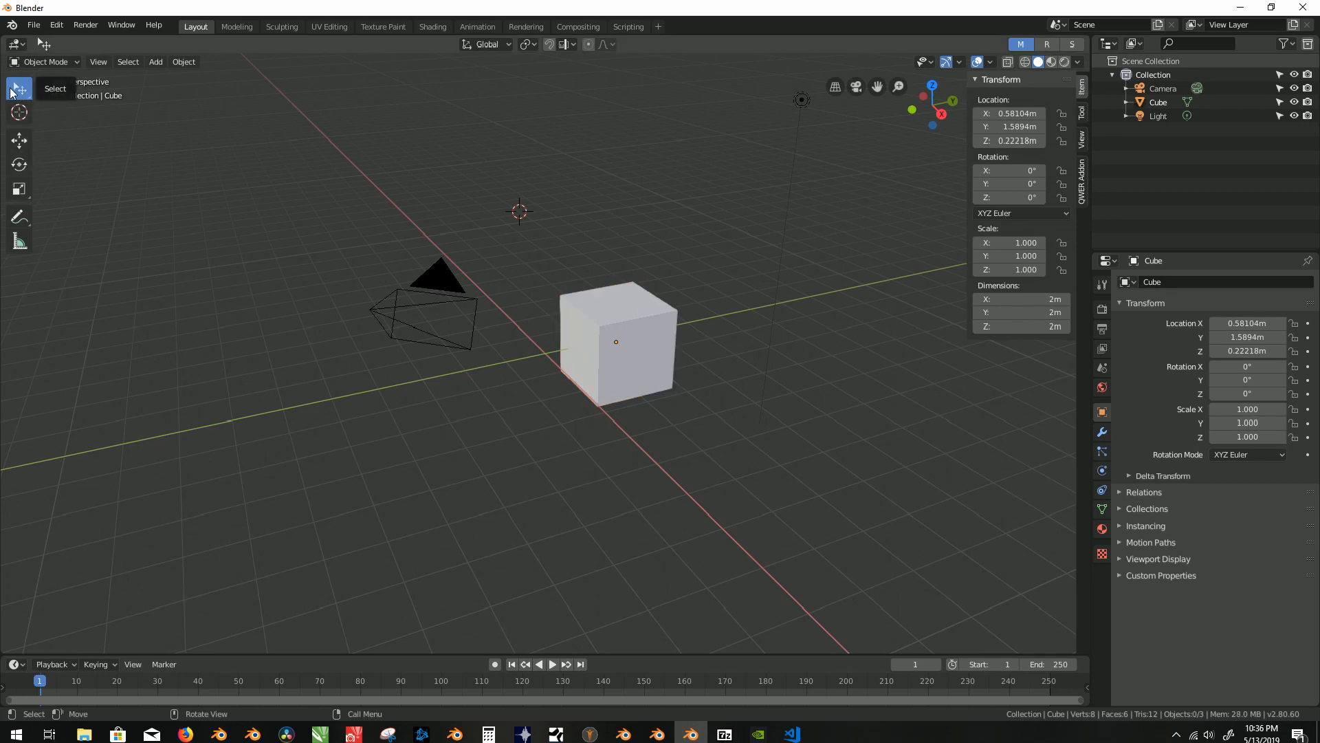
Step: Add a new shortcut entry to 3D View Tool: Select under Object Mode in the Keymap preferences
{"action": "left_click", "coordinate": [56, 24]}
{"action": "left_click", "coordinate": [77, 208]}
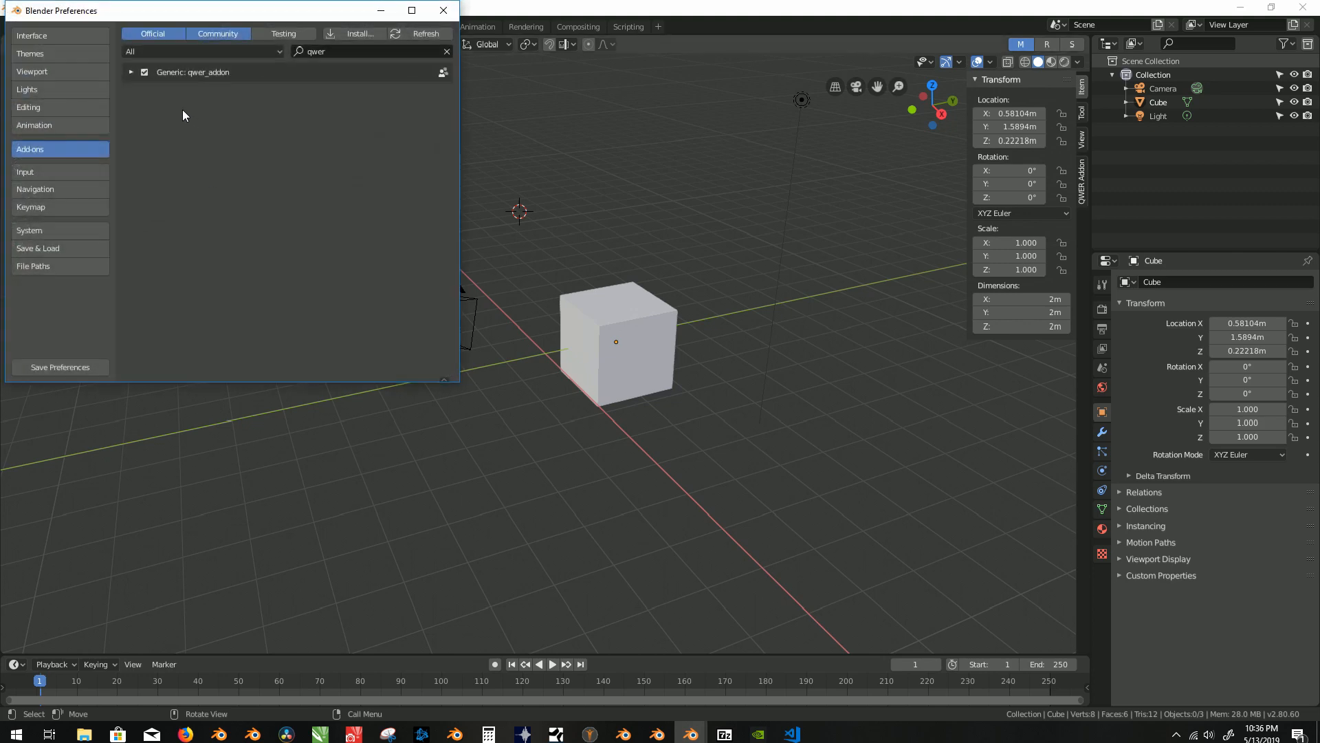
{"action": "left_click", "coordinate": [40, 207]}
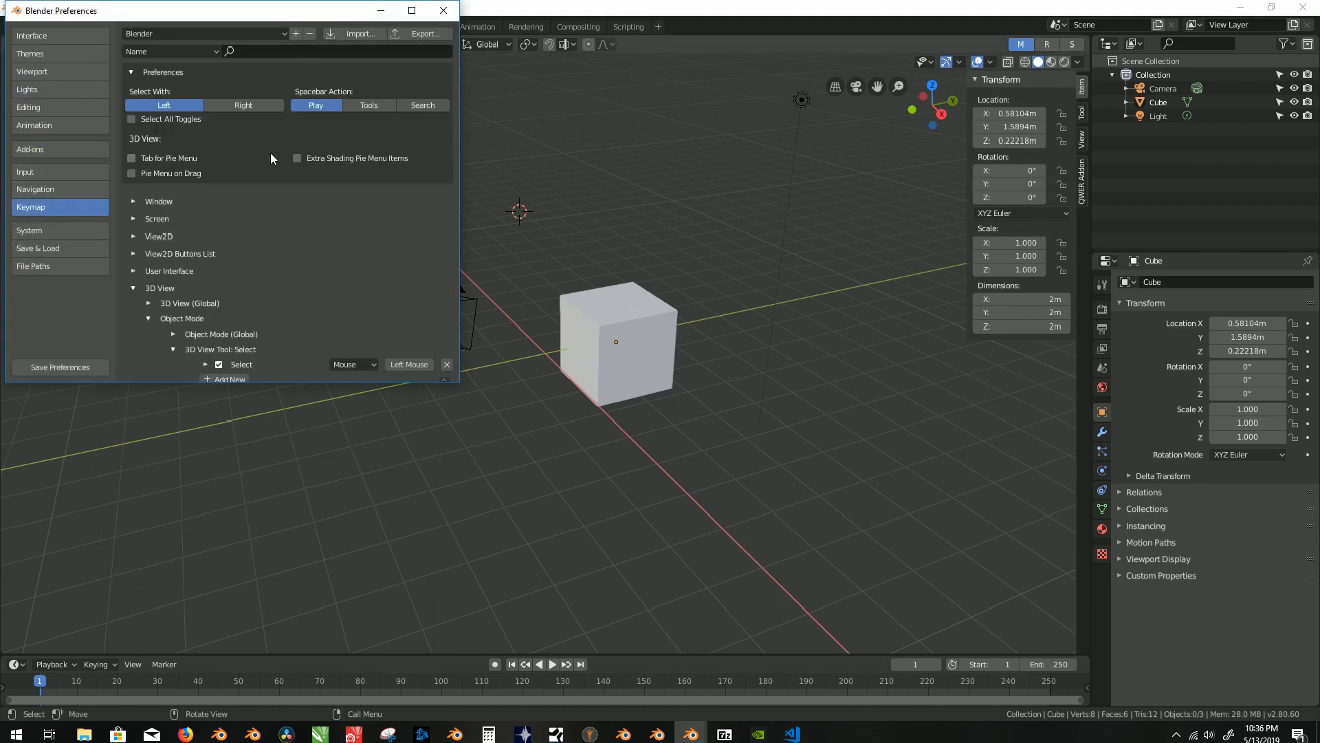
{"action": "scroll", "coordinate": [165, 332], "scroll_direction": "down", "scroll_amount": 1}
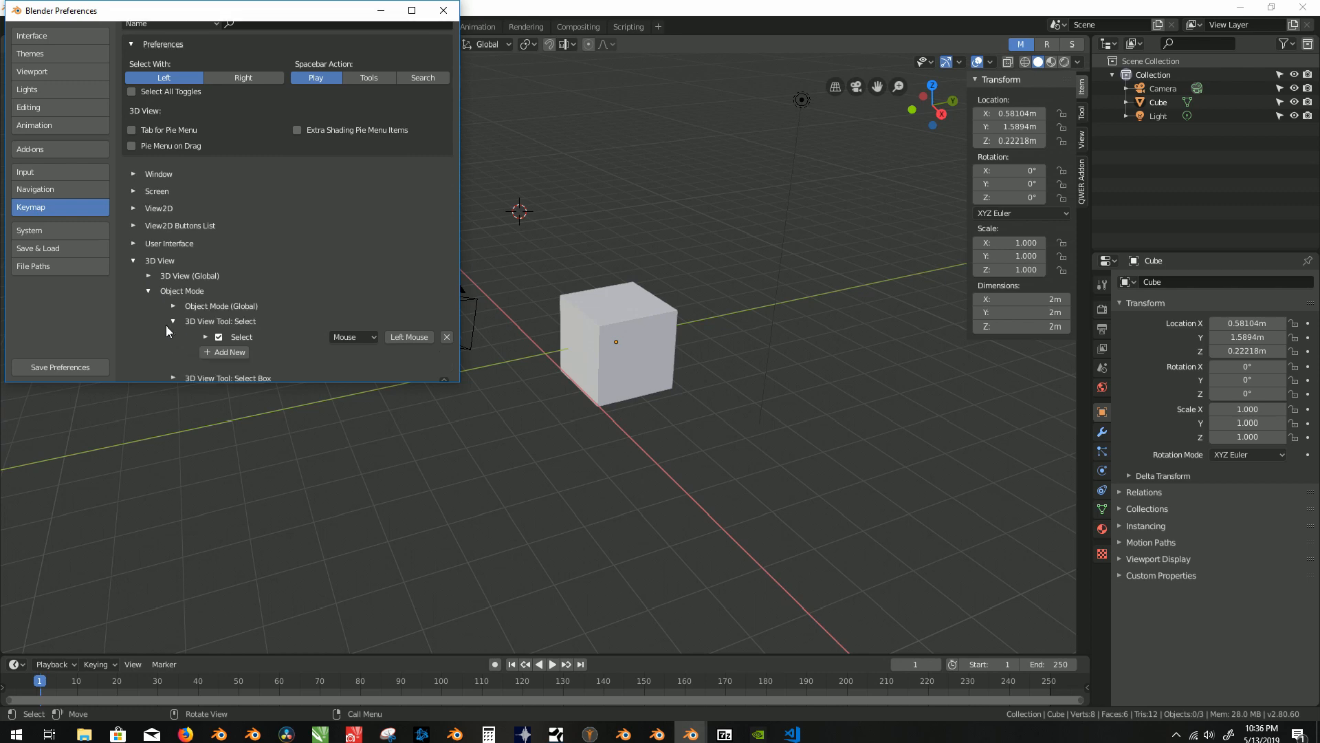
{"action": "scroll", "coordinate": [179, 290], "scroll_direction": "down", "scroll_amount": 2}
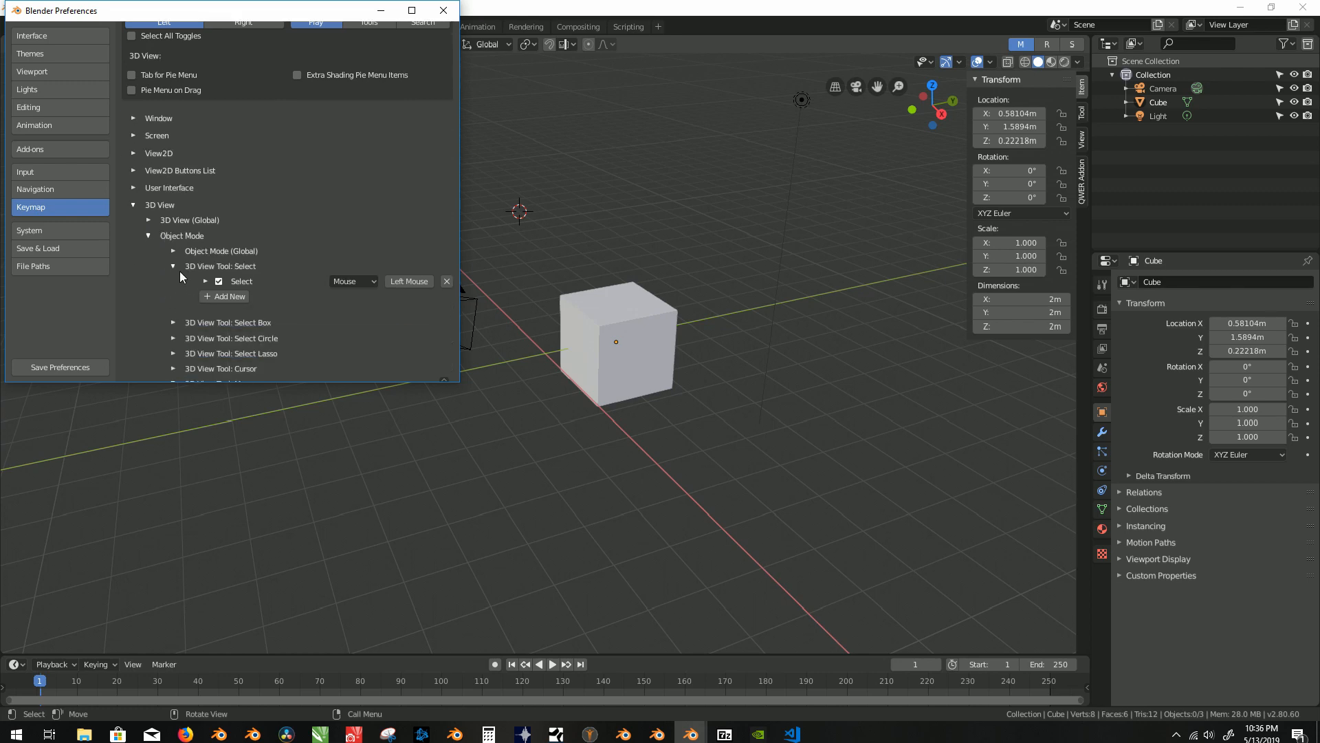
{"action": "left_click", "coordinate": [212, 295]}
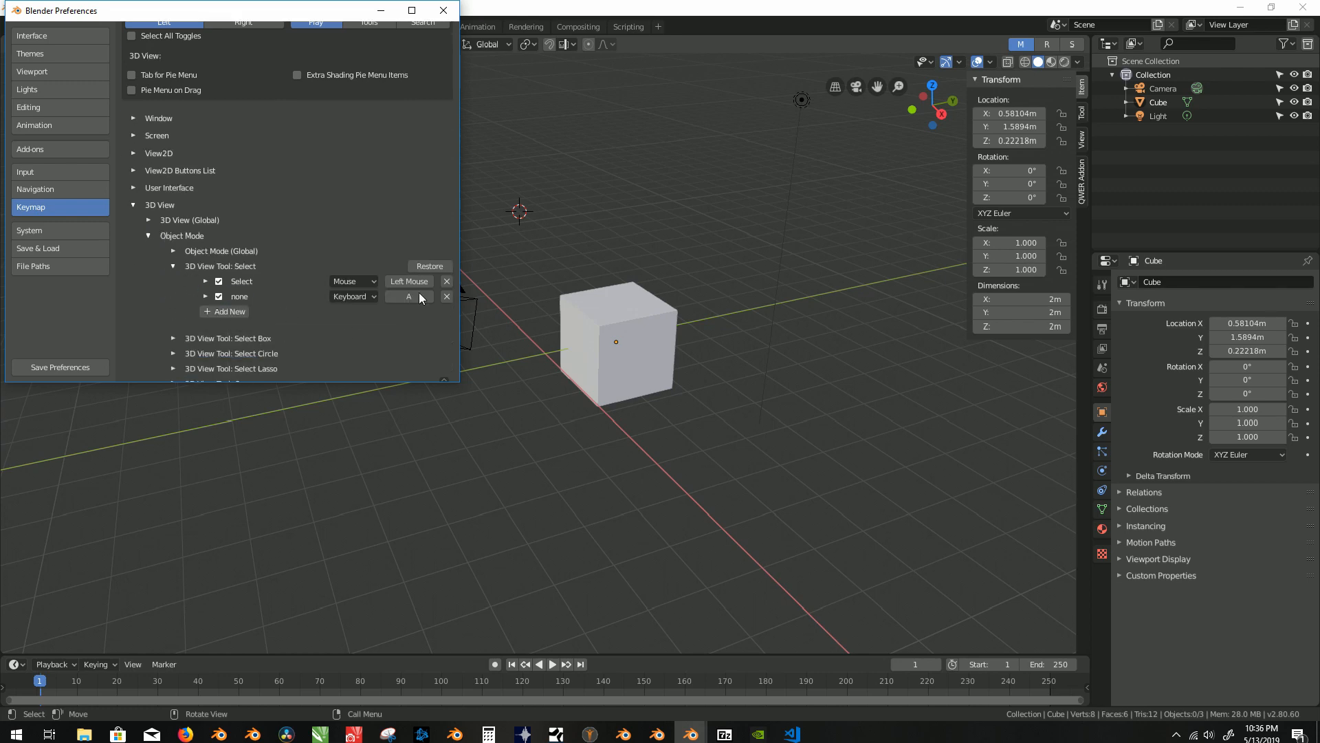
Step: Set the new Select tool shortcut to a Left Tweak event running the operator object.tweak_better and close the preferences
{"action": "left_click", "coordinate": [375, 296]}
{"action": "left_click", "coordinate": [361, 270]}
{"action": "left_click", "coordinate": [206, 297]}
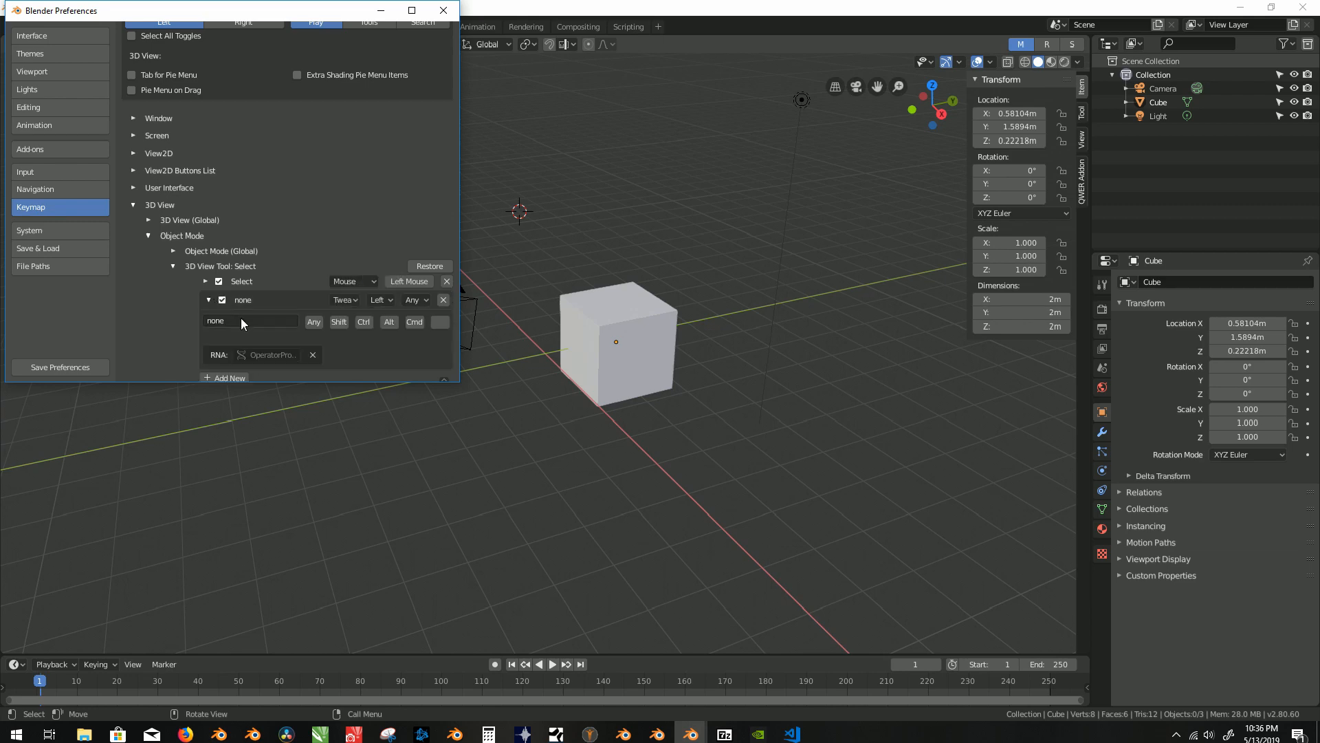
{"action": "left_click", "coordinate": [239, 318]}
{"action": "type", "text": "object.tweak_be"}
{"action": "type", "text": "tter"}
{"action": "key", "text": "Return"}
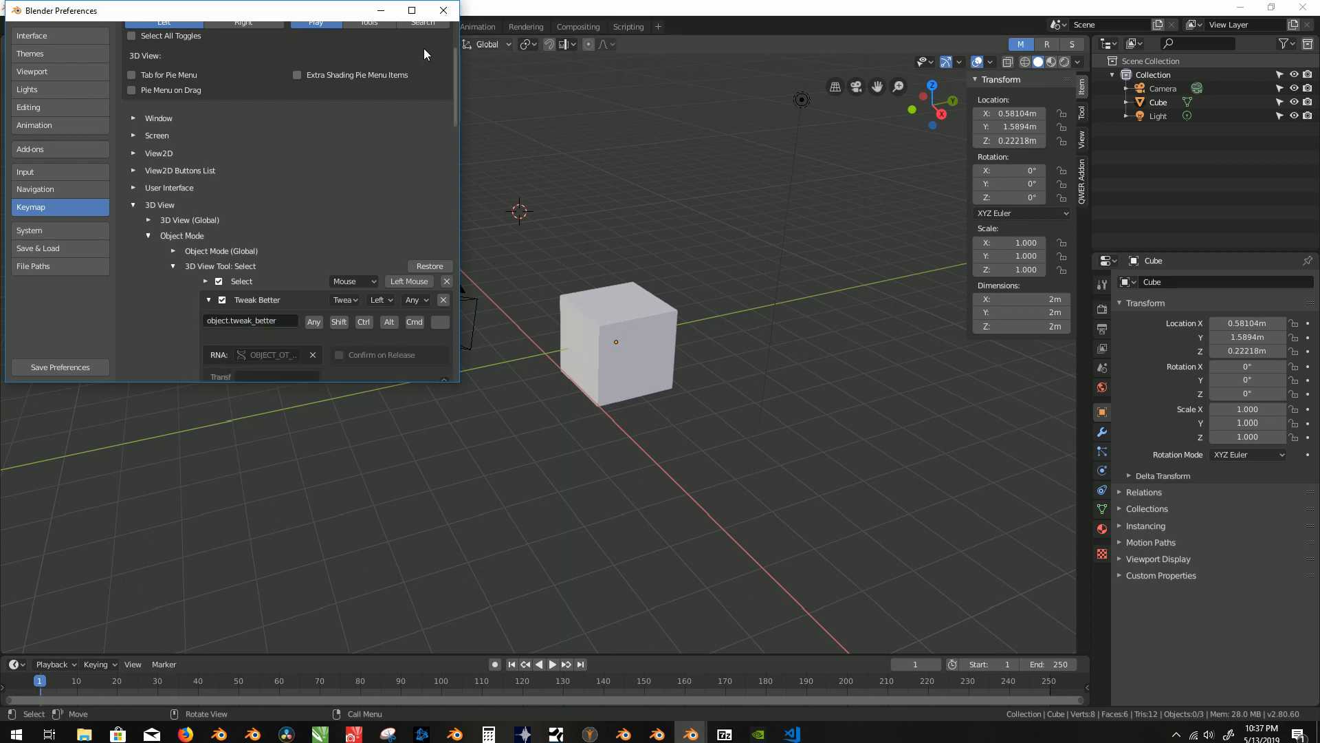
{"action": "left_click", "coordinate": [443, 10]}
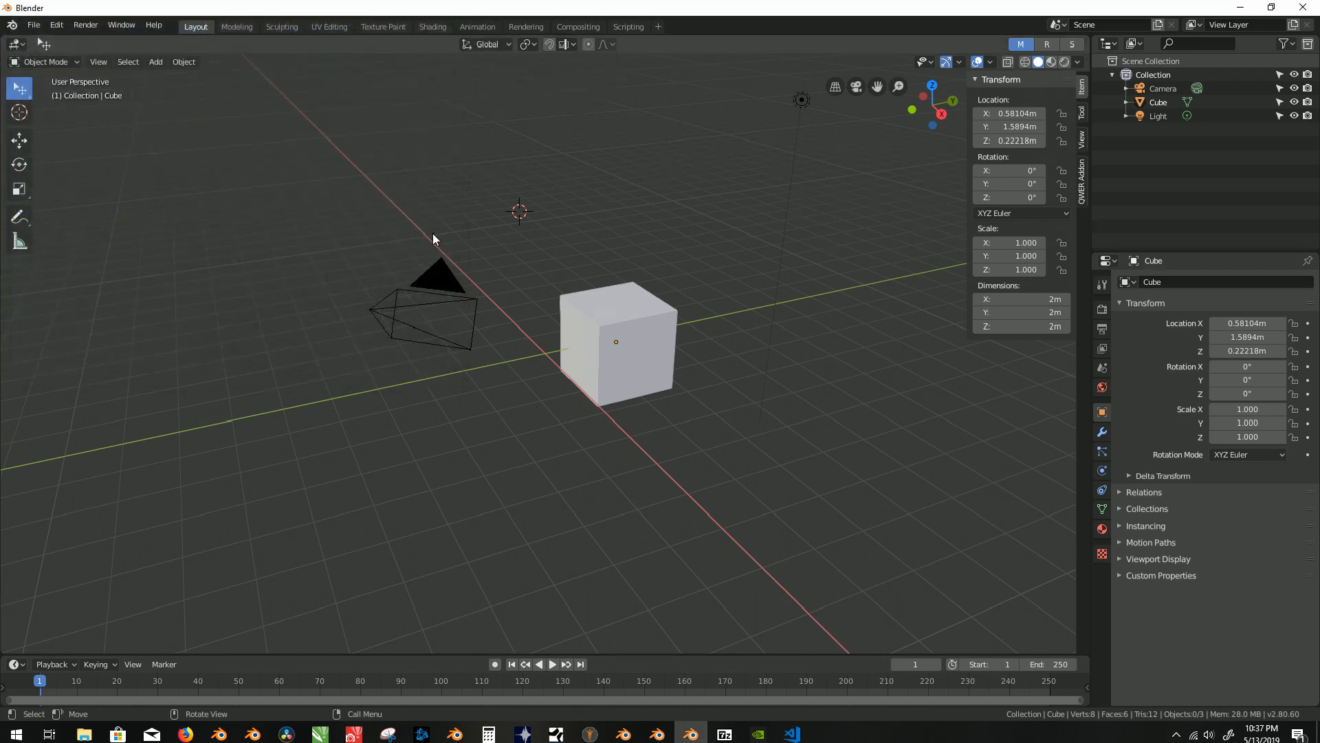
Step: Select the cube and try to move it freely with the Move gizmo active
{"action": "left_click", "coordinate": [612, 308]}
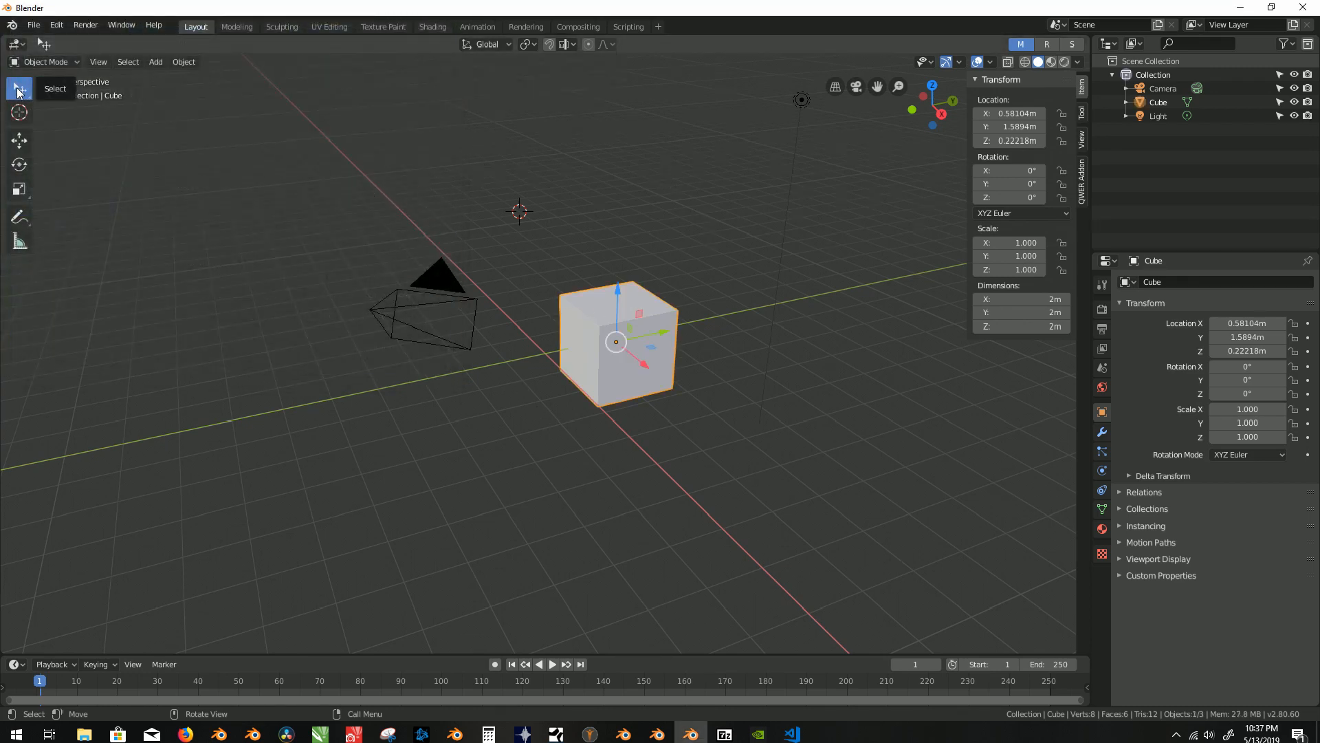
{"action": "key", "text": "g"}
{"action": "right_click", "coordinate": [421, 142]}
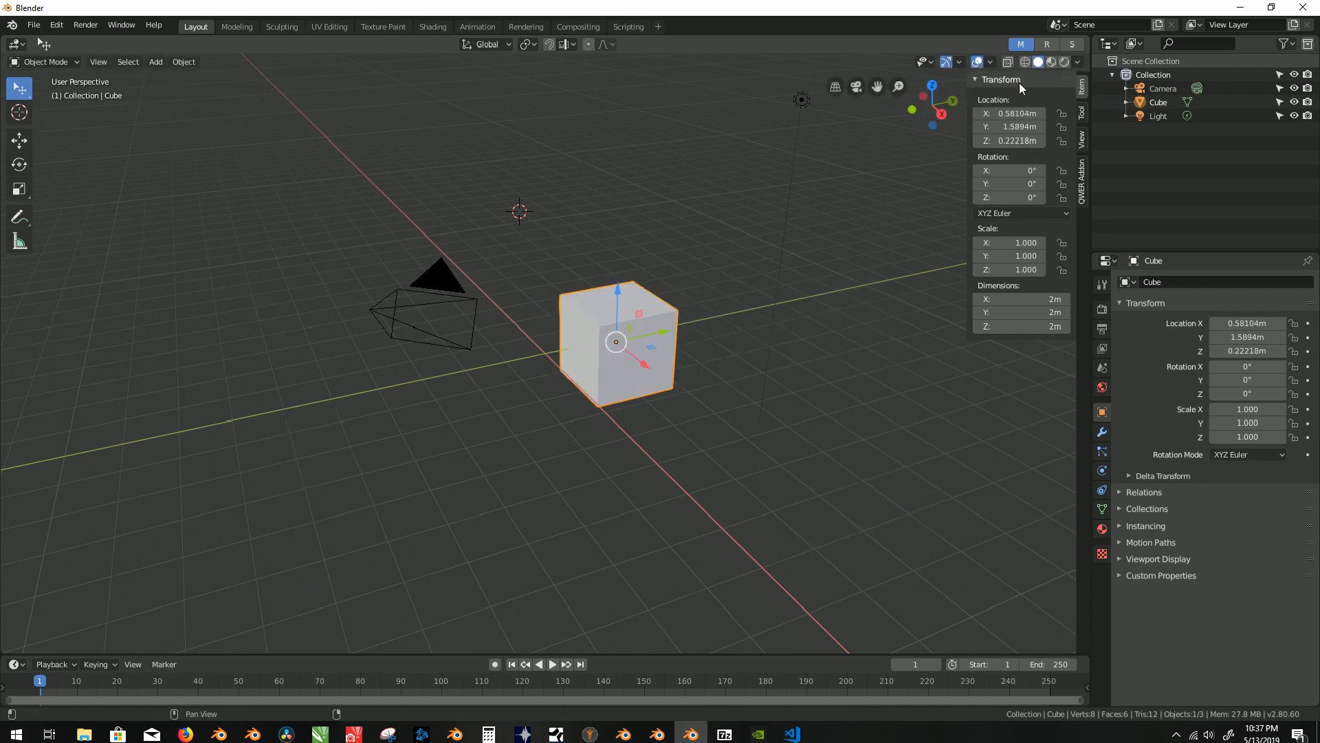
Step: Switch the add-on's gizmo to Rotate and try to rotate the cube freely
{"action": "left_click", "coordinate": [1047, 44]}
{"action": "key", "text": "r"}
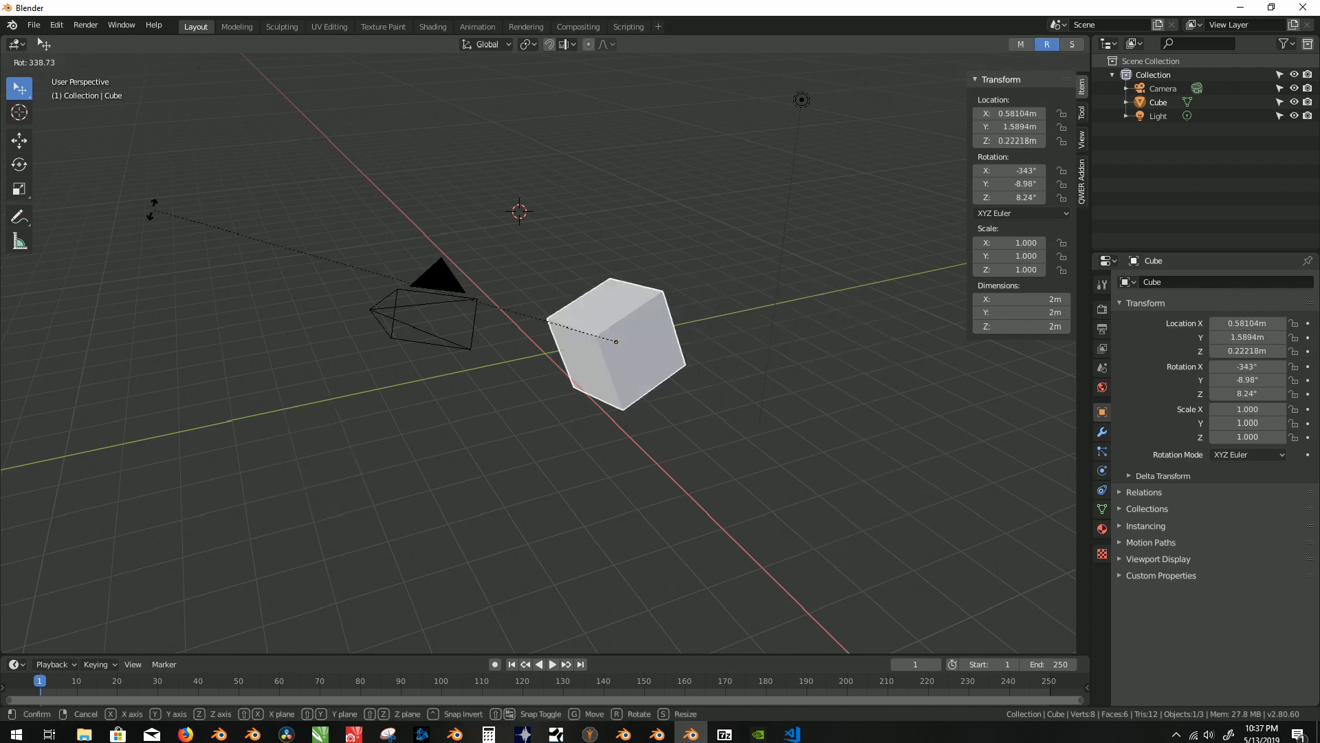
{"action": "right_click", "coordinate": [601, 149]}
Step: Switch the add-on's gizmo to Scale and try scaling the cube freely twice
{"action": "left_click", "coordinate": [1072, 44]}
{"action": "key", "text": "s"}
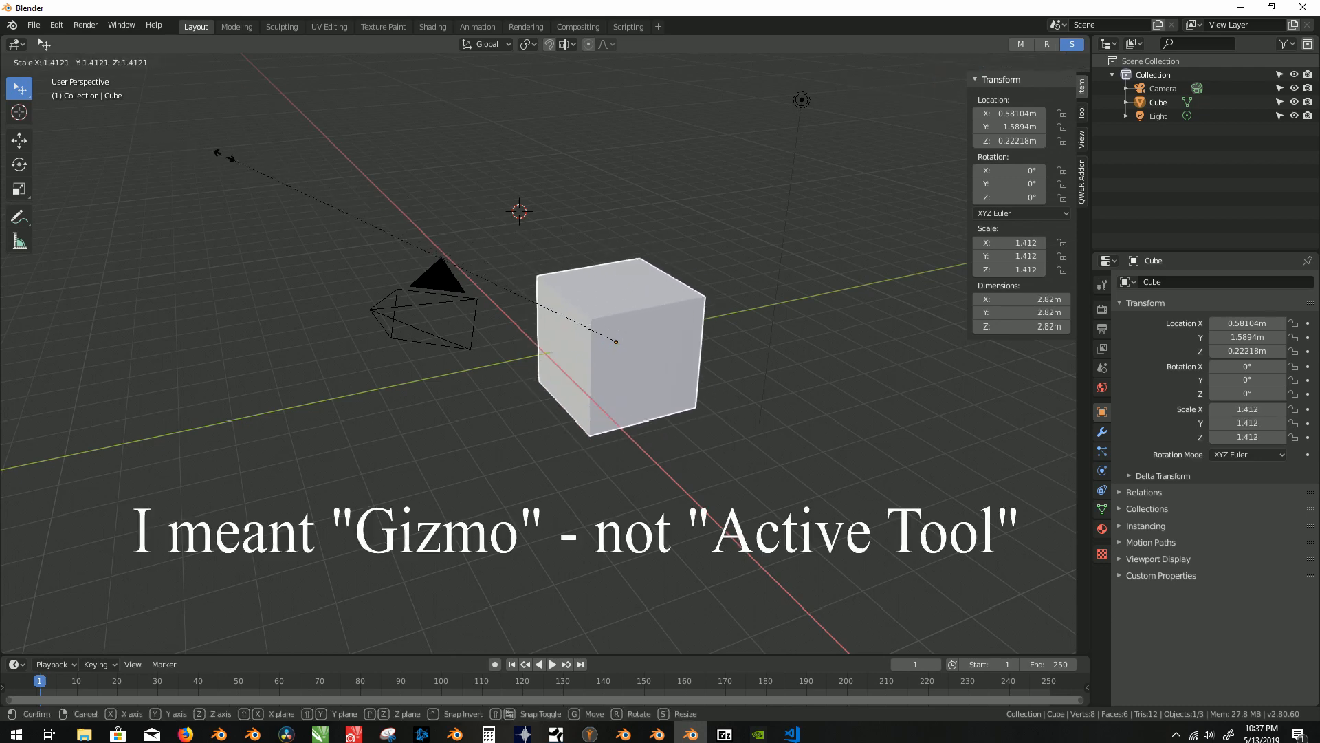
{"action": "right_click", "coordinate": [226, 158]}
{"action": "key", "text": "s"}
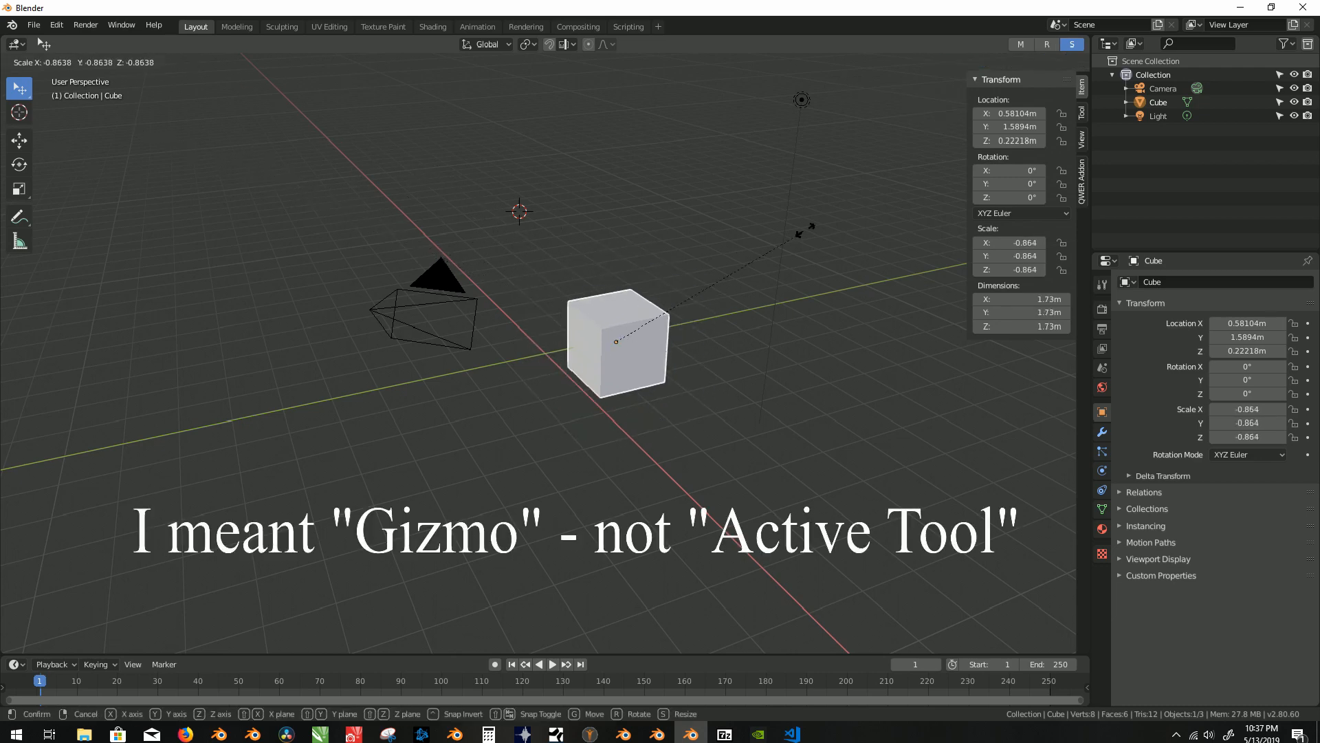
{"action": "right_click", "coordinate": [751, 96]}
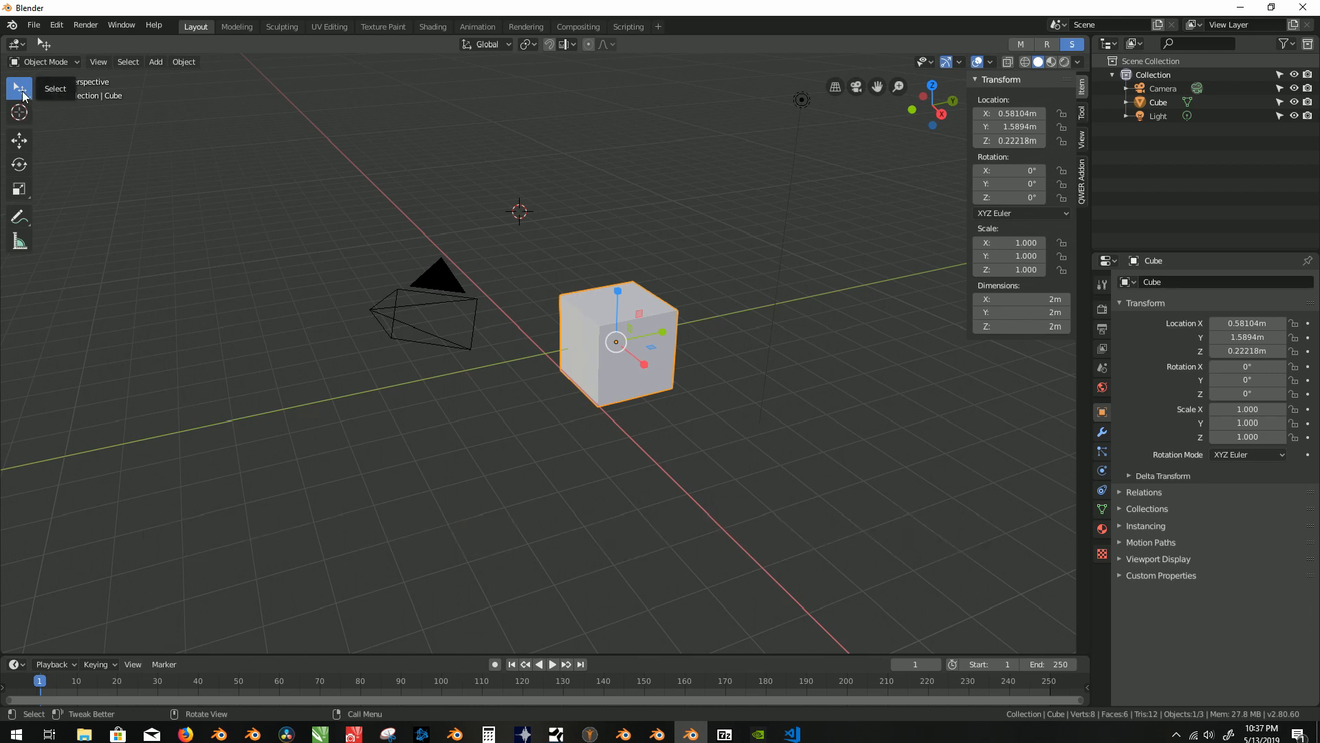
Step: Activate the Select Box tool and box-select the camera and the cube together
{"action": "left_click_drag", "start_coordinate": [23, 96], "coordinate": [59, 125]}
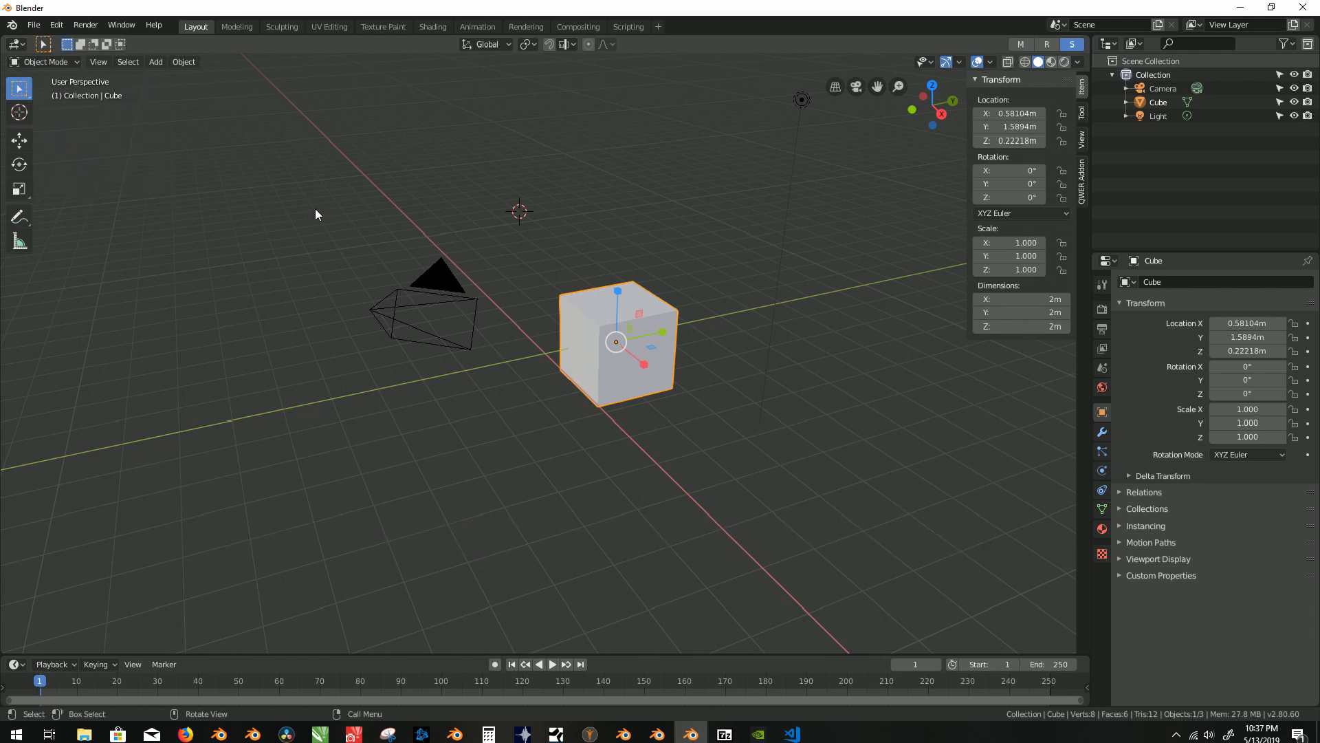
{"action": "left_click_drag", "start_coordinate": [304, 130], "coordinate": [695, 483]}
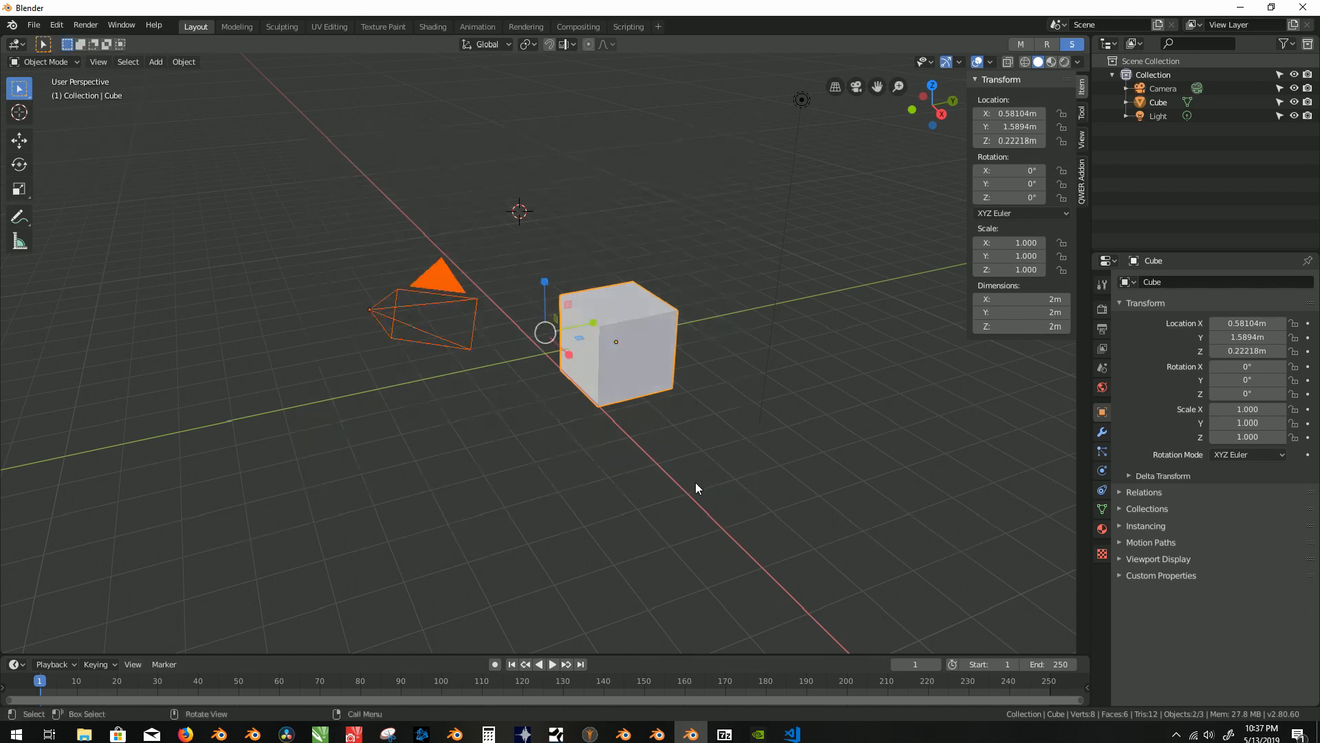
Step: Try scaling and rotating the selected camera and cube, and scaling them with the gizmo's Z handle
{"action": "key", "text": "s"}
{"action": "right_click", "coordinate": [575, 316]}
{"action": "key", "text": "r"}
{"action": "right_click", "coordinate": [566, 278]}
{"action": "left_click_drag", "start_coordinate": [542, 282], "coordinate": [550, 254]}
{"action": "right_click", "coordinate": [551, 253]}
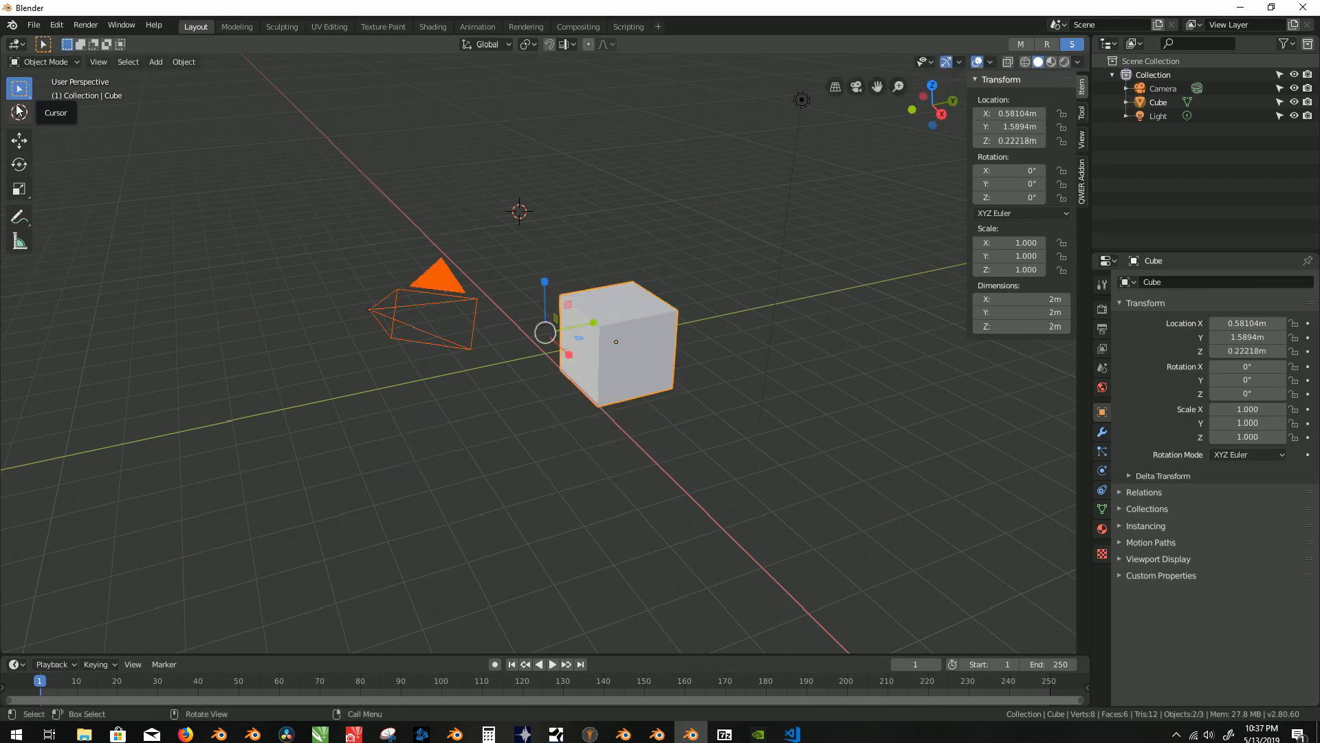
Step: Activate the Move tool and examine the transform.translate shortcut settings of 3D View Tool: Move in the Keymap preferences
{"action": "left_click", "coordinate": [19, 144]}
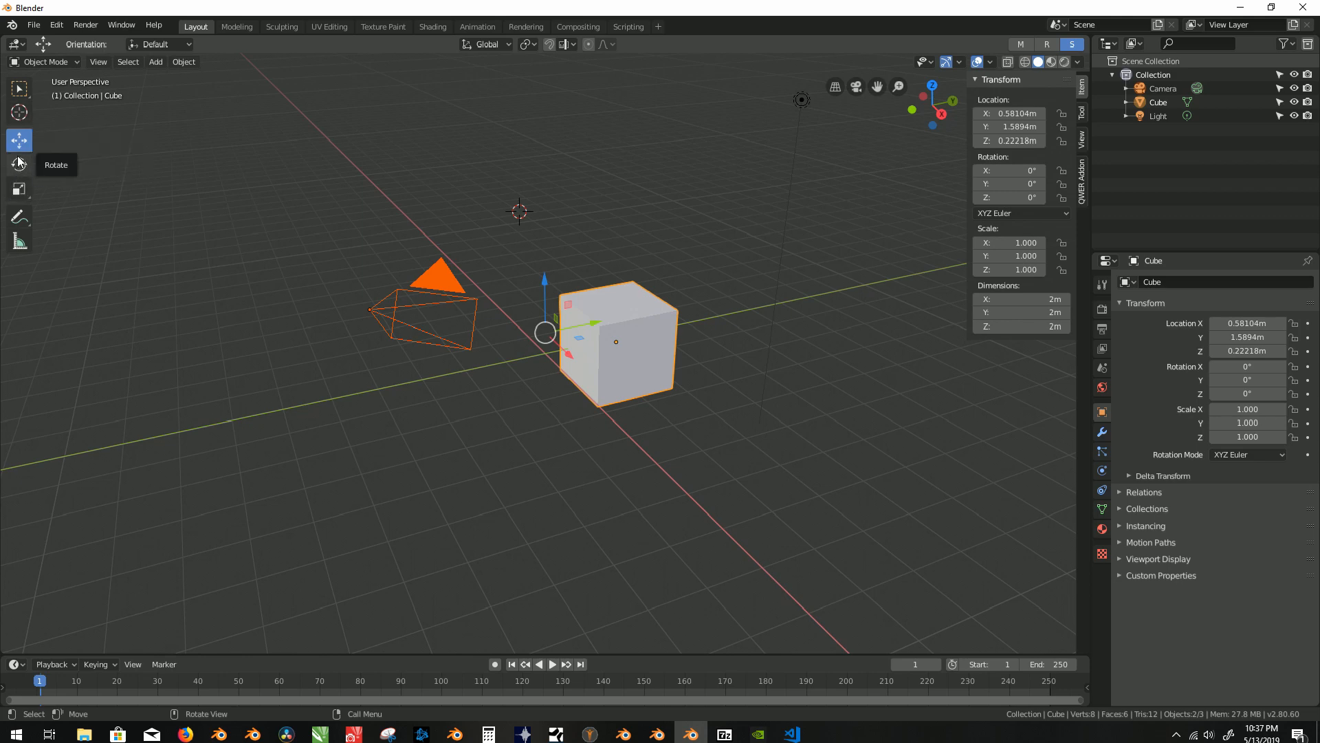
{"action": "left_click", "coordinate": [56, 27]}
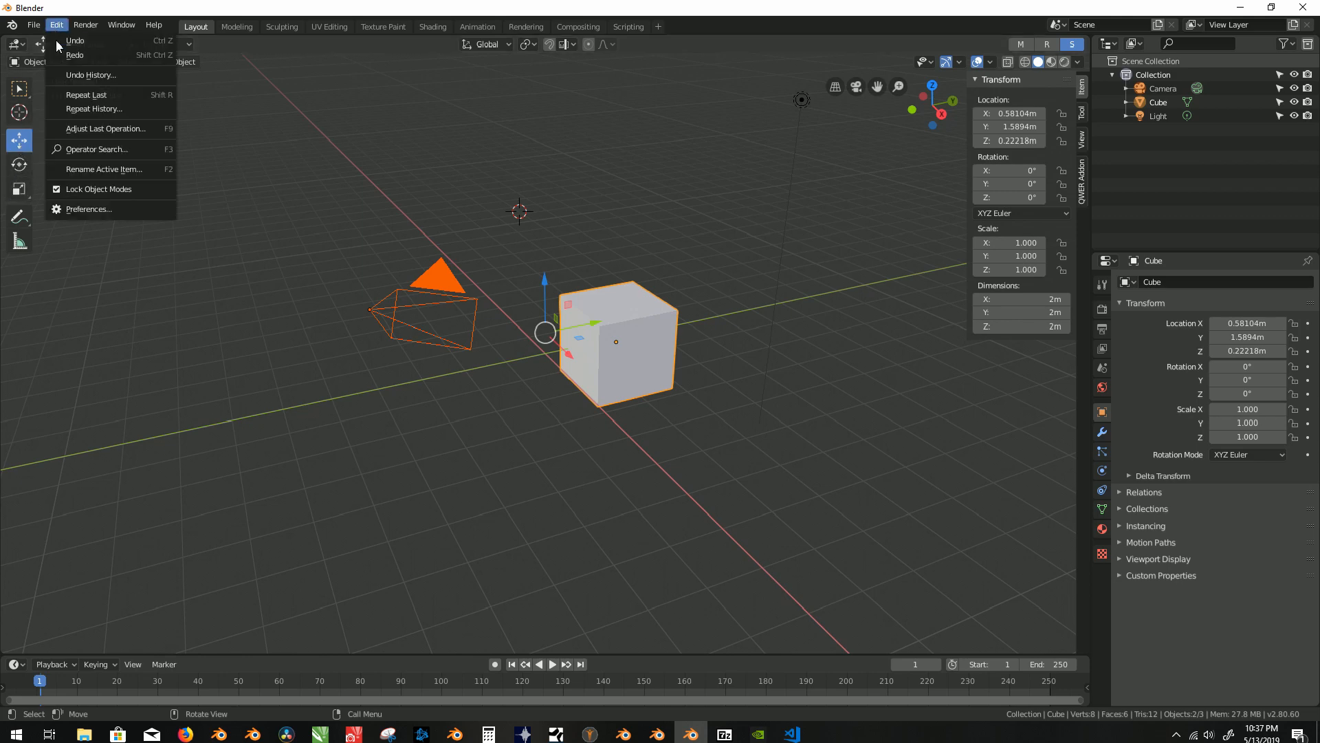
{"action": "left_click", "coordinate": [82, 209]}
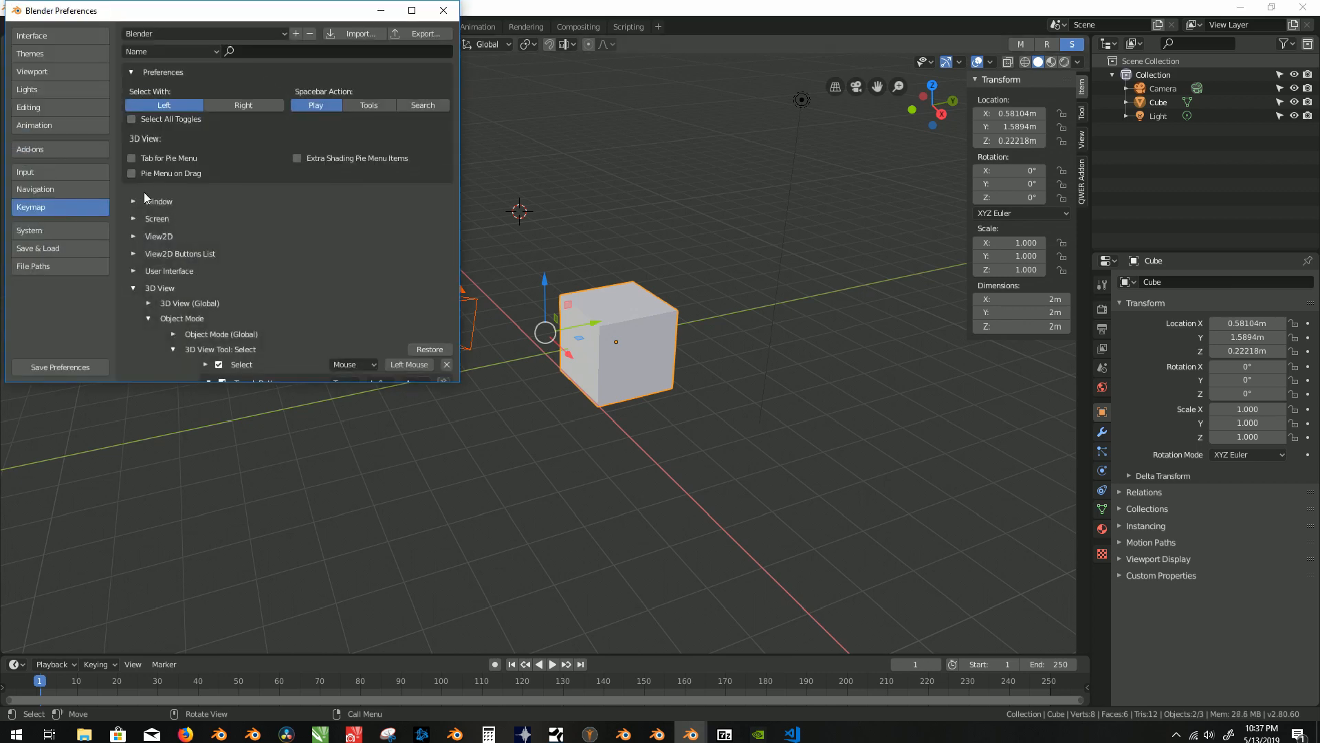
{"action": "scroll", "coordinate": [148, 290], "scroll_direction": "down", "scroll_amount": 2}
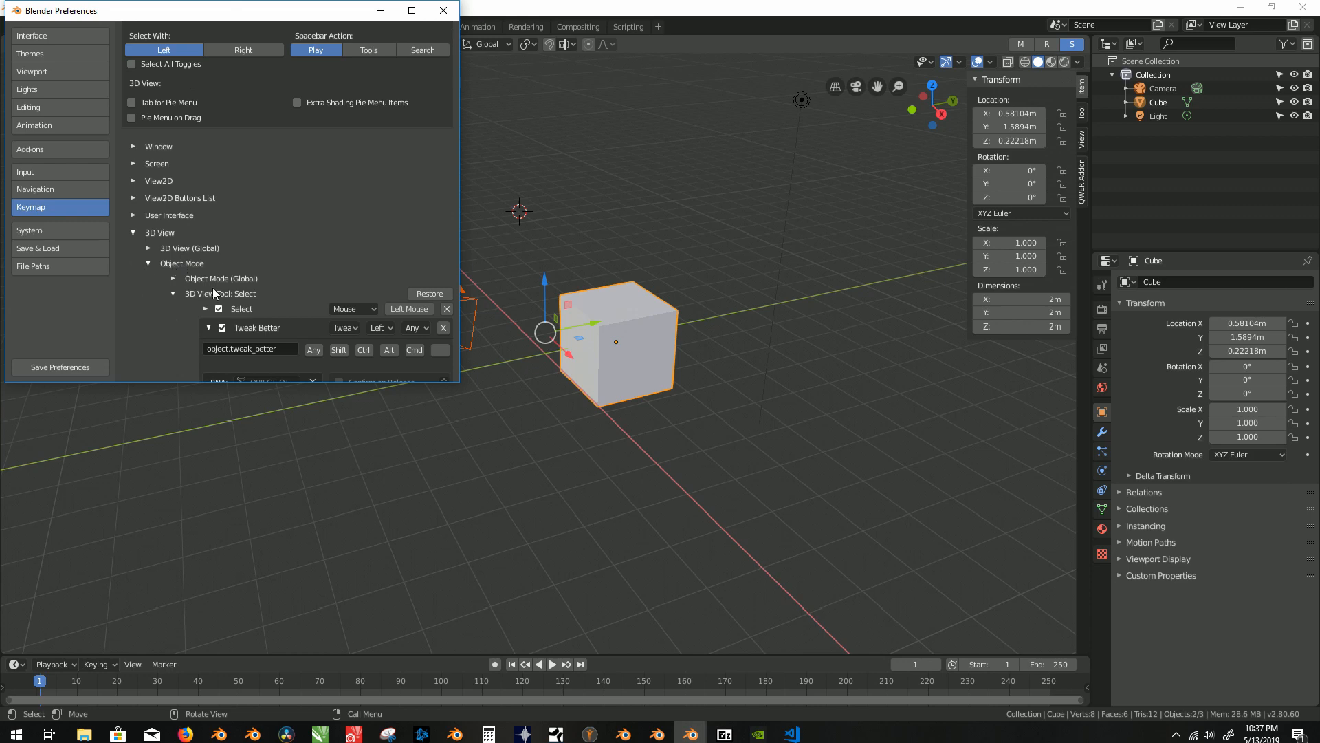
{"action": "scroll", "coordinate": [213, 293], "scroll_direction": "down", "scroll_amount": 8}
{"action": "left_click", "coordinate": [199, 293]}
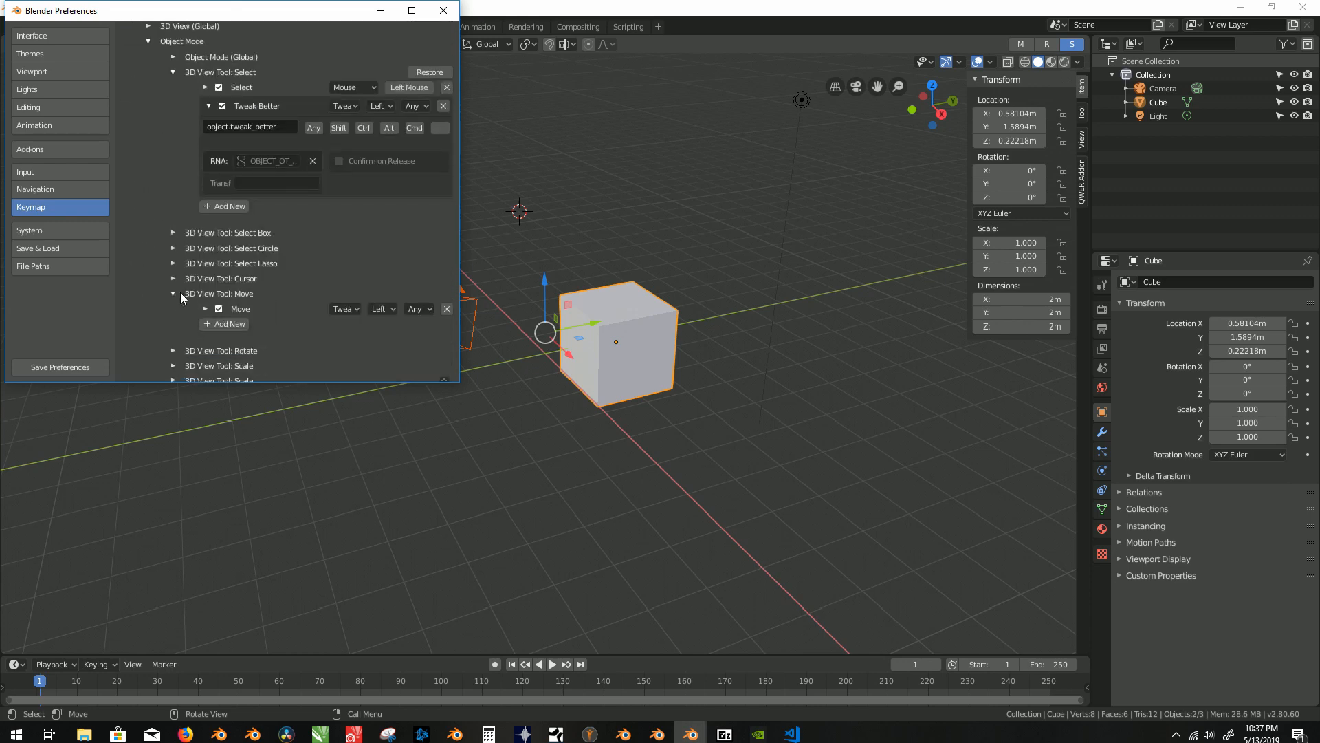
{"action": "left_click", "coordinate": [171, 295]}
{"action": "left_click", "coordinate": [172, 295]}
{"action": "left_click", "coordinate": [210, 309]}
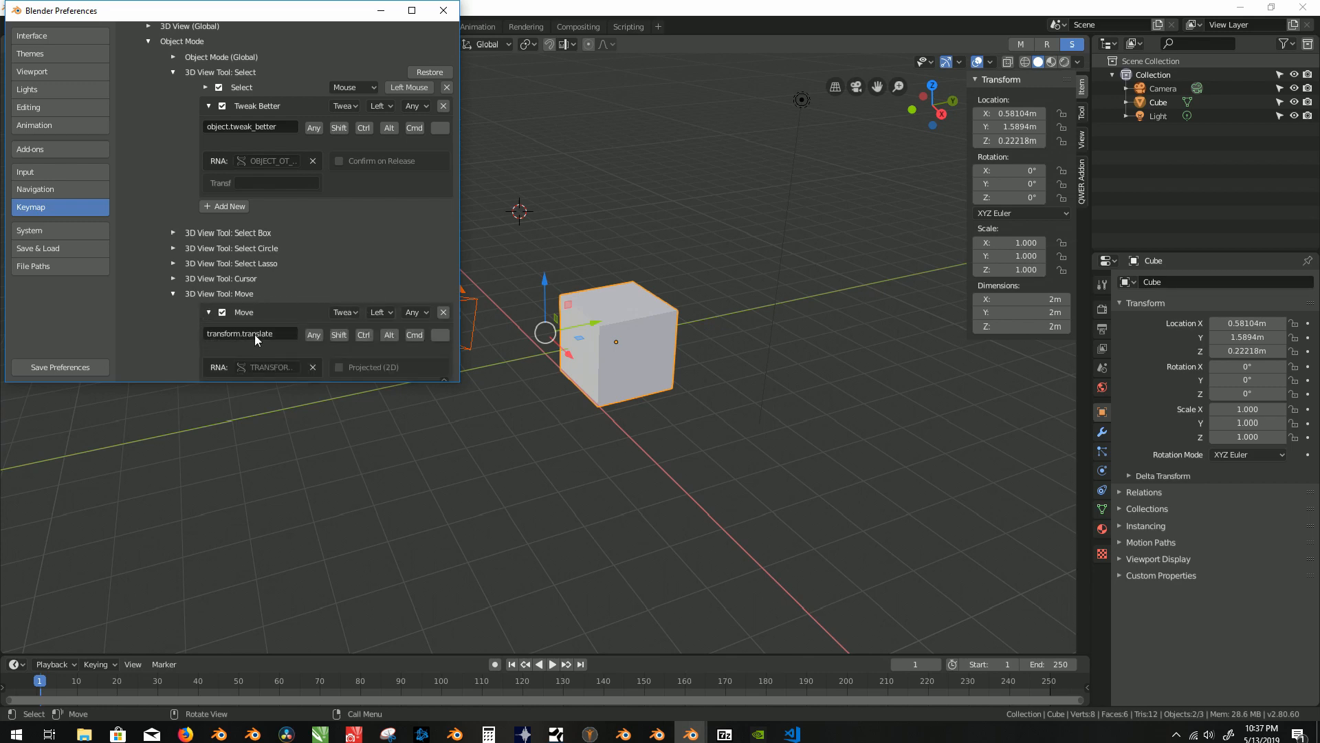
{"action": "scroll", "coordinate": [174, 321], "scroll_direction": "down", "scroll_amount": 5}
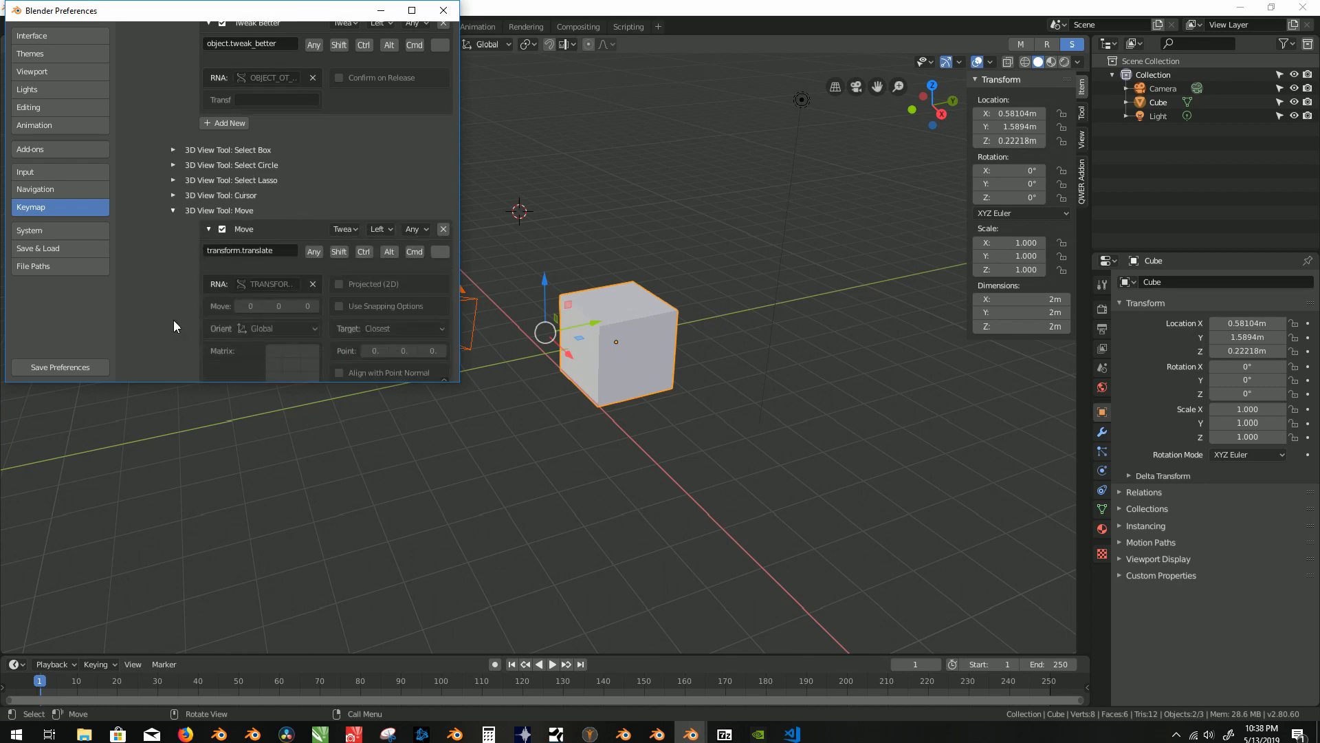
{"action": "scroll", "coordinate": [173, 325], "scroll_direction": "down", "scroll_amount": 2}
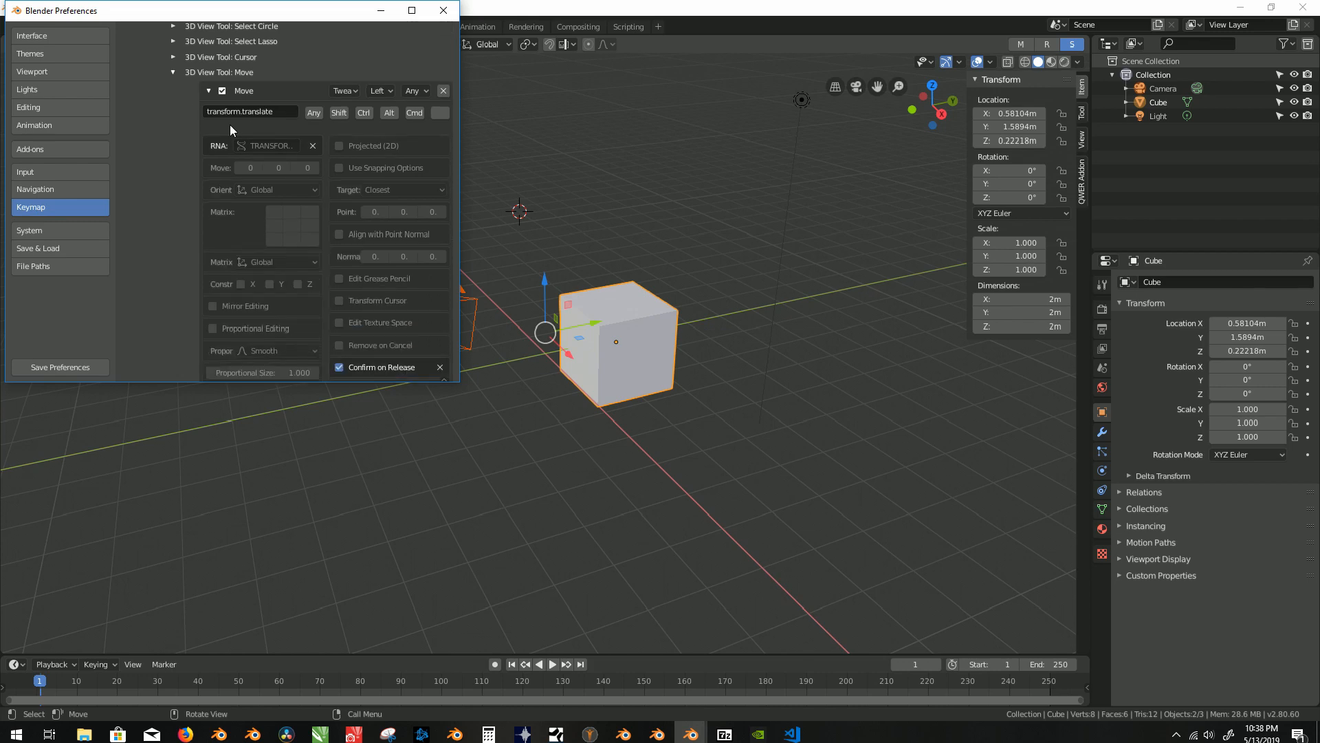
Step: Compare the shortcut entries of 3D View Tool: Move and 3D View Tool: Select, repositioning the preferences window and putting it away
{"action": "left_click_drag", "start_coordinate": [149, 21], "coordinate": [315, 183]}
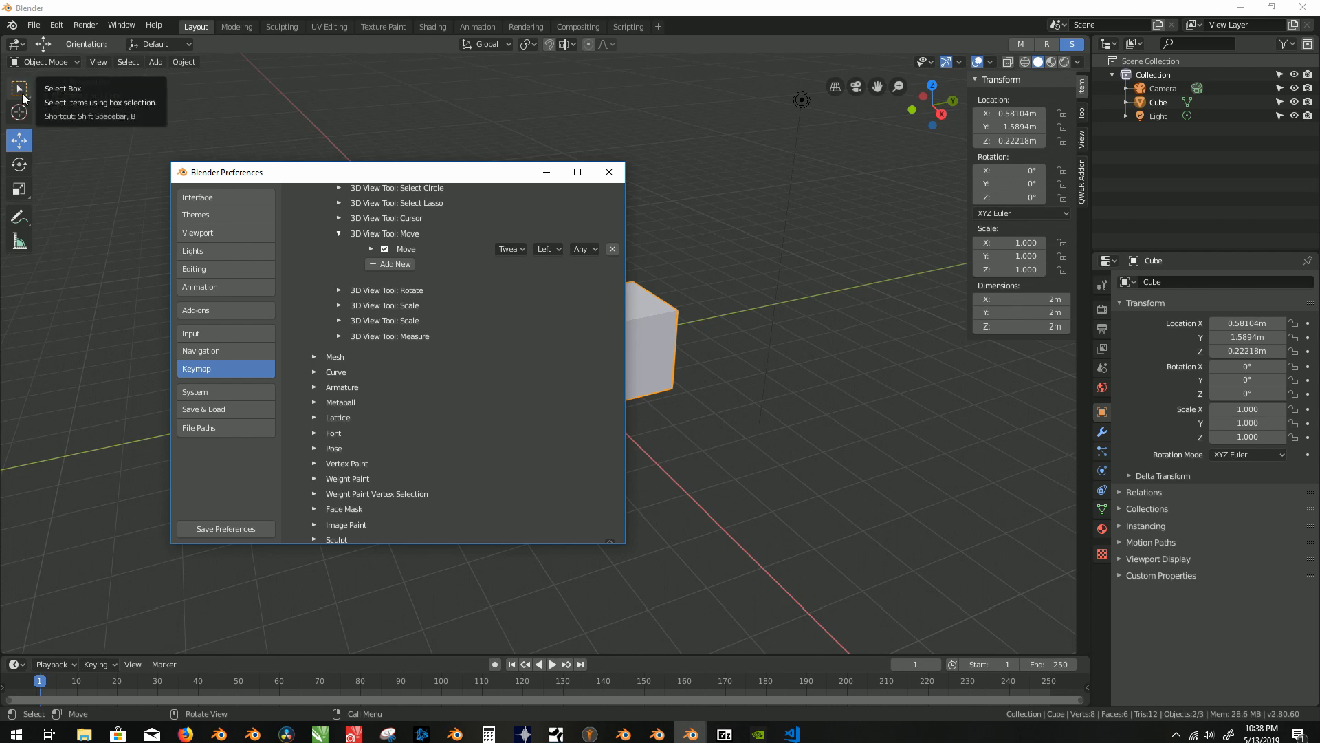
{"action": "left_click_drag", "start_coordinate": [413, 178], "coordinate": [1012, 259]}
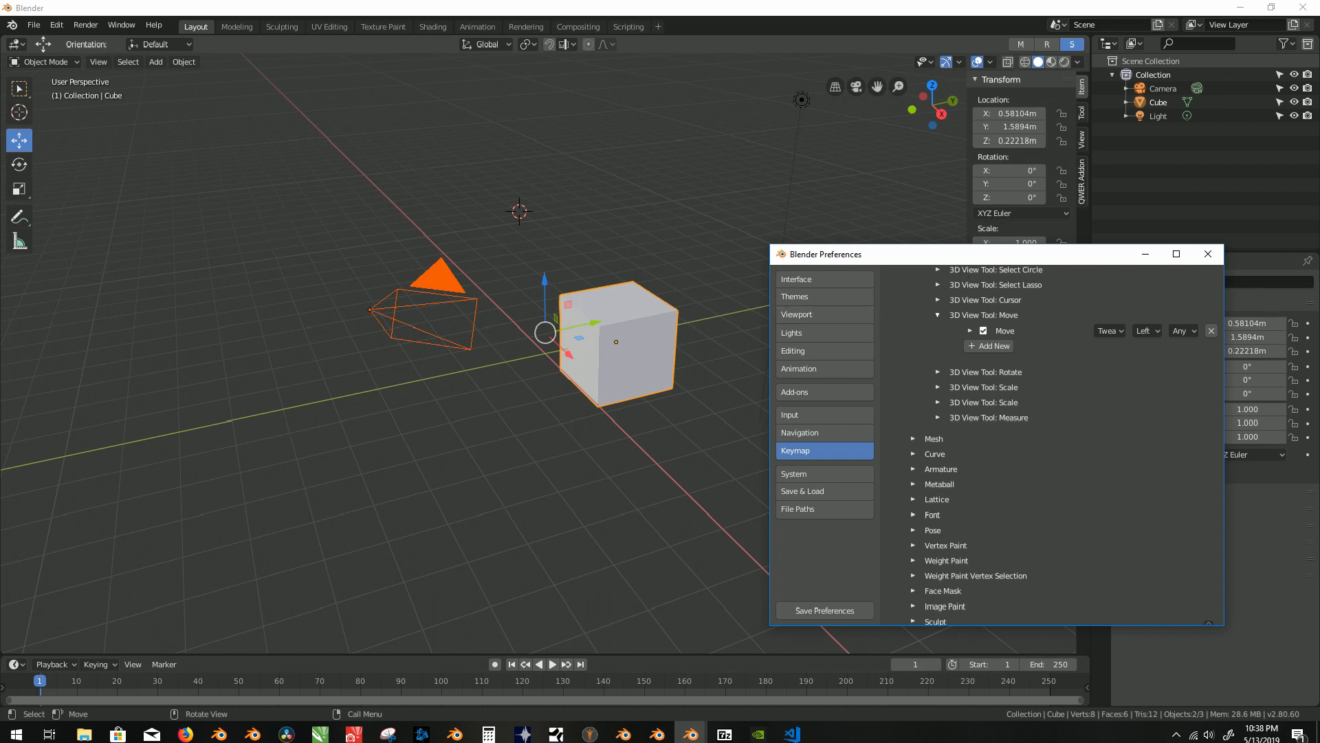
{"action": "left_click_drag", "start_coordinate": [963, 262], "coordinate": [671, 172]}
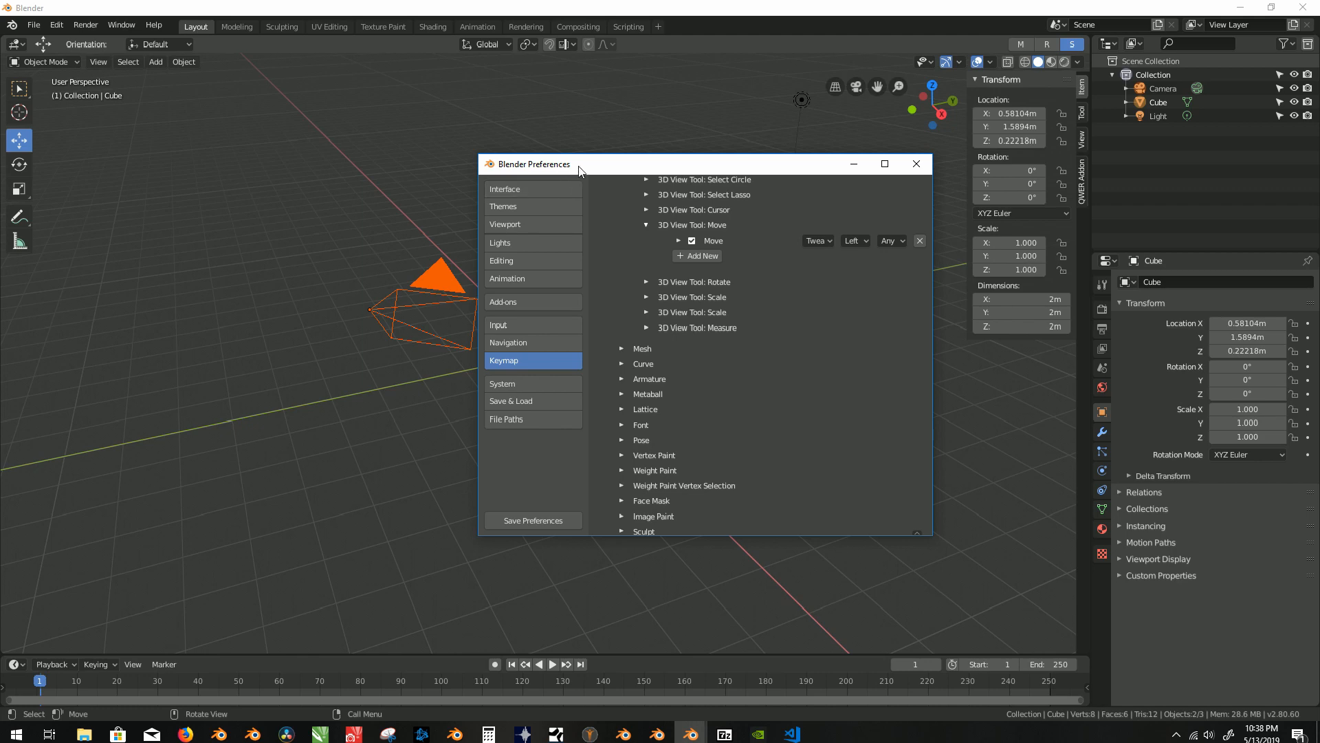
{"action": "left_click_drag", "start_coordinate": [609, 168], "coordinate": [599, 142]}
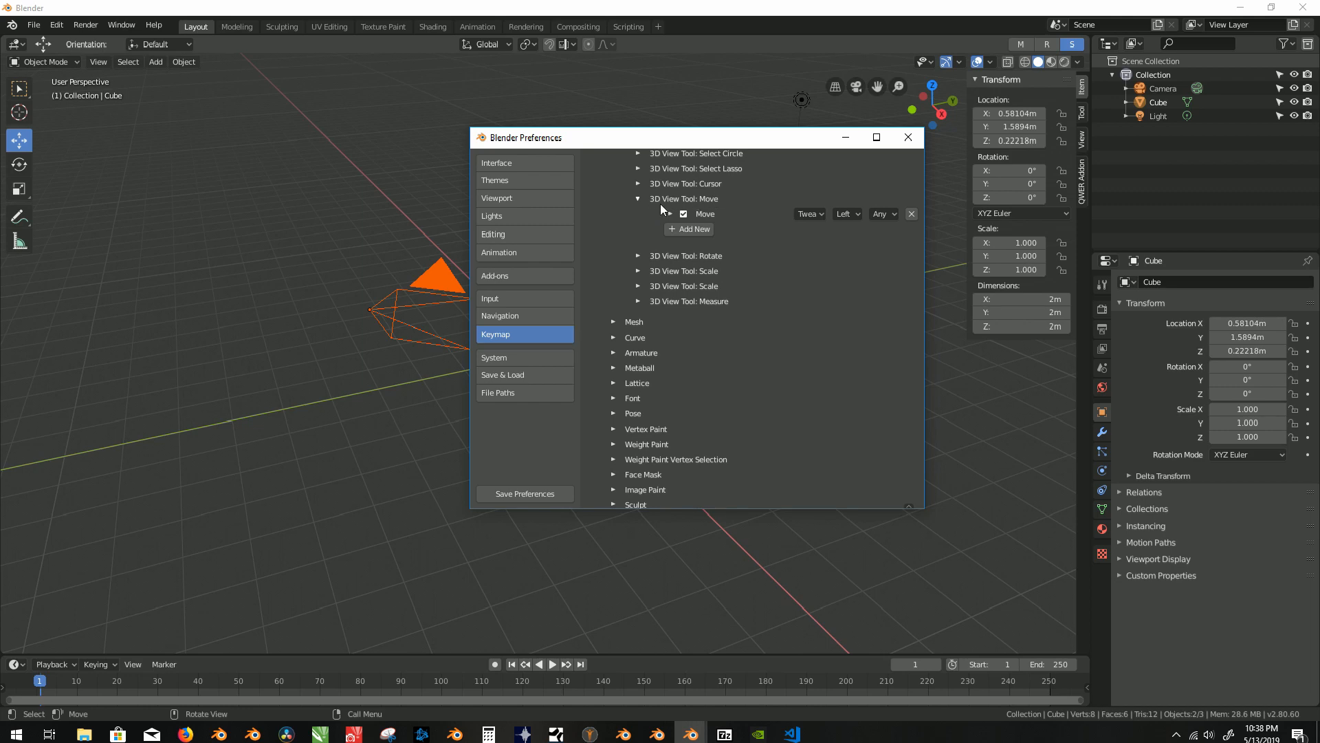
{"action": "scroll", "coordinate": [664, 207], "scroll_direction": "up", "scroll_amount": 10}
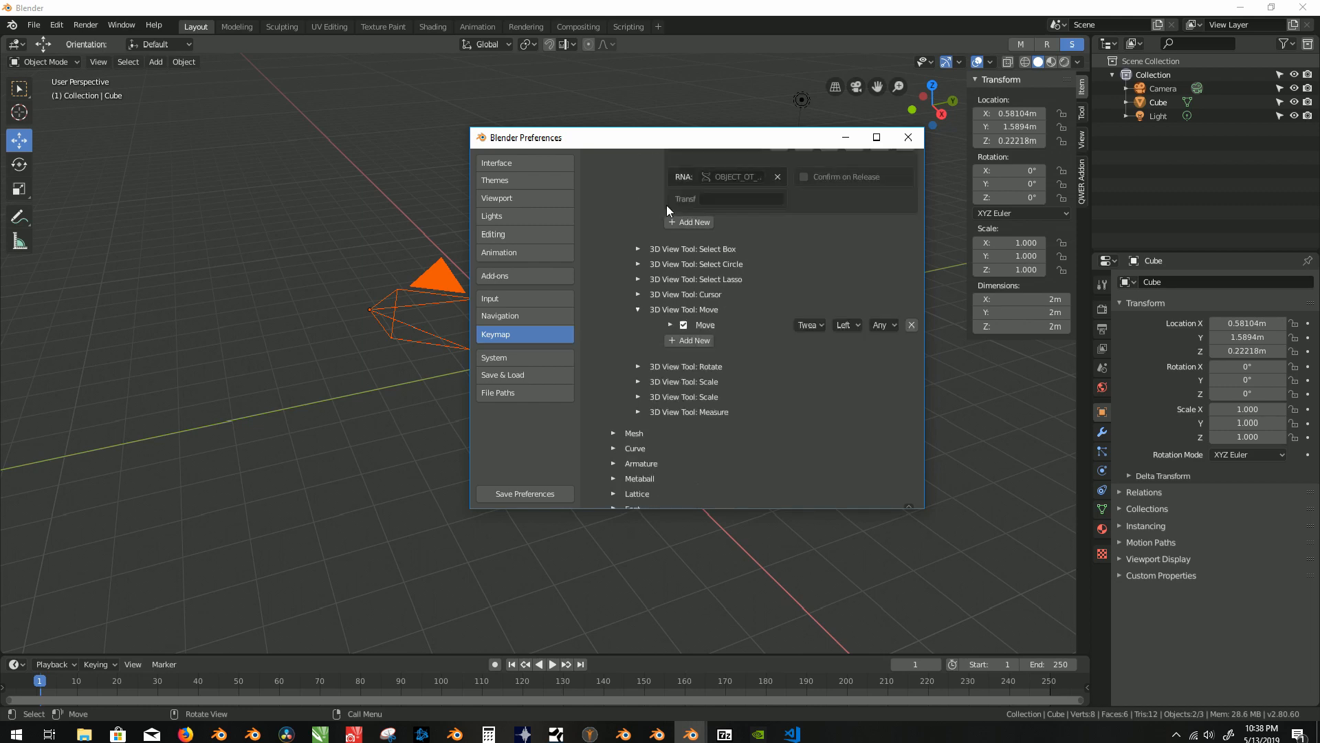
{"action": "scroll", "coordinate": [622, 260], "scroll_direction": "down", "scroll_amount": 7}
{"action": "scroll", "coordinate": [633, 268], "scroll_direction": "up", "scroll_amount": 5}
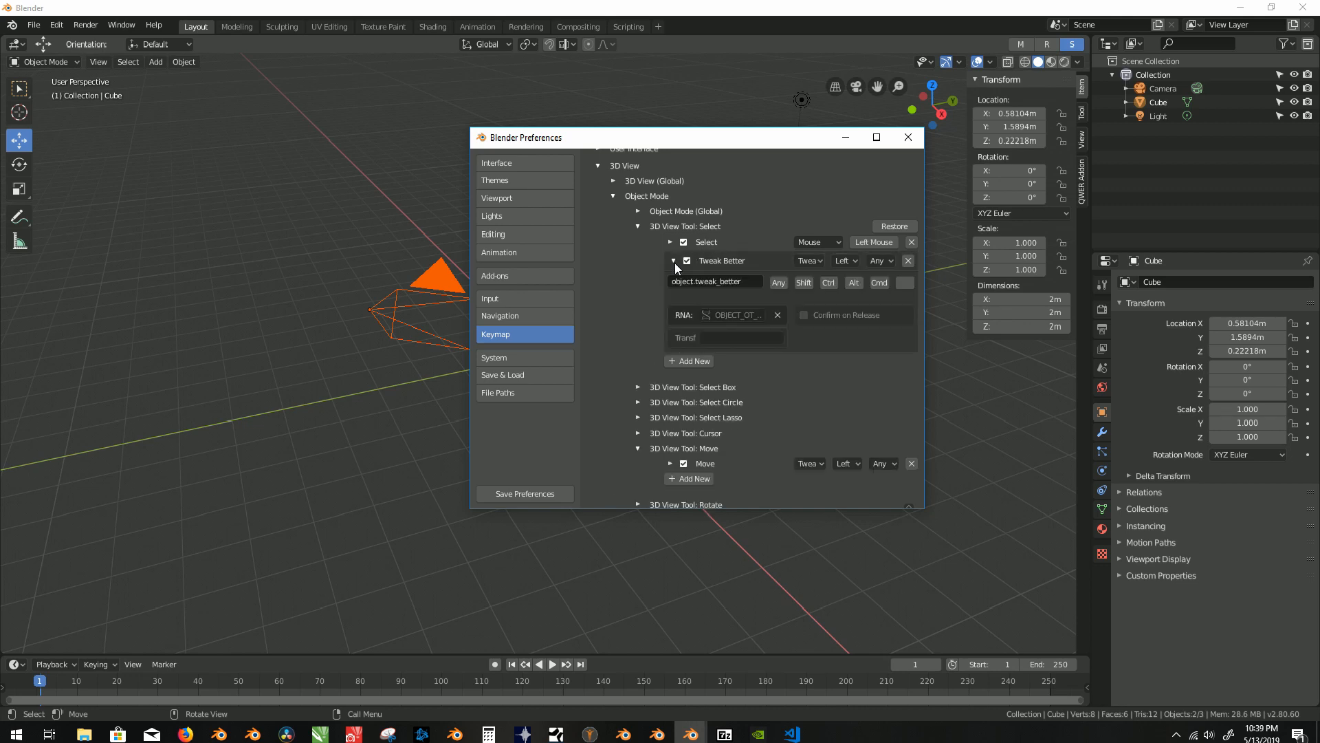
{"action": "left_click", "coordinate": [837, 142]}
Step: Set the add-on's gizmo to Rotate and back to Move, and make the plain Select tool active
{"action": "left_click", "coordinate": [1046, 44]}
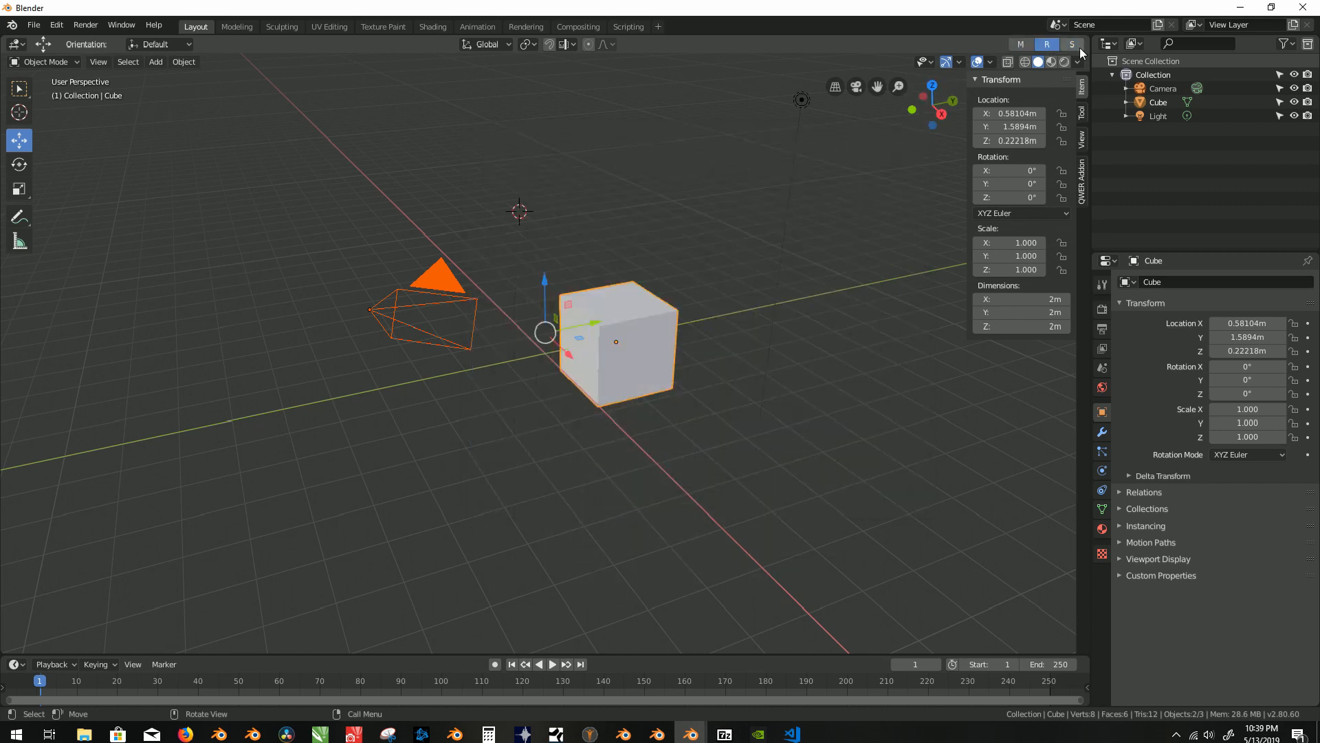
{"action": "left_click", "coordinate": [1021, 44]}
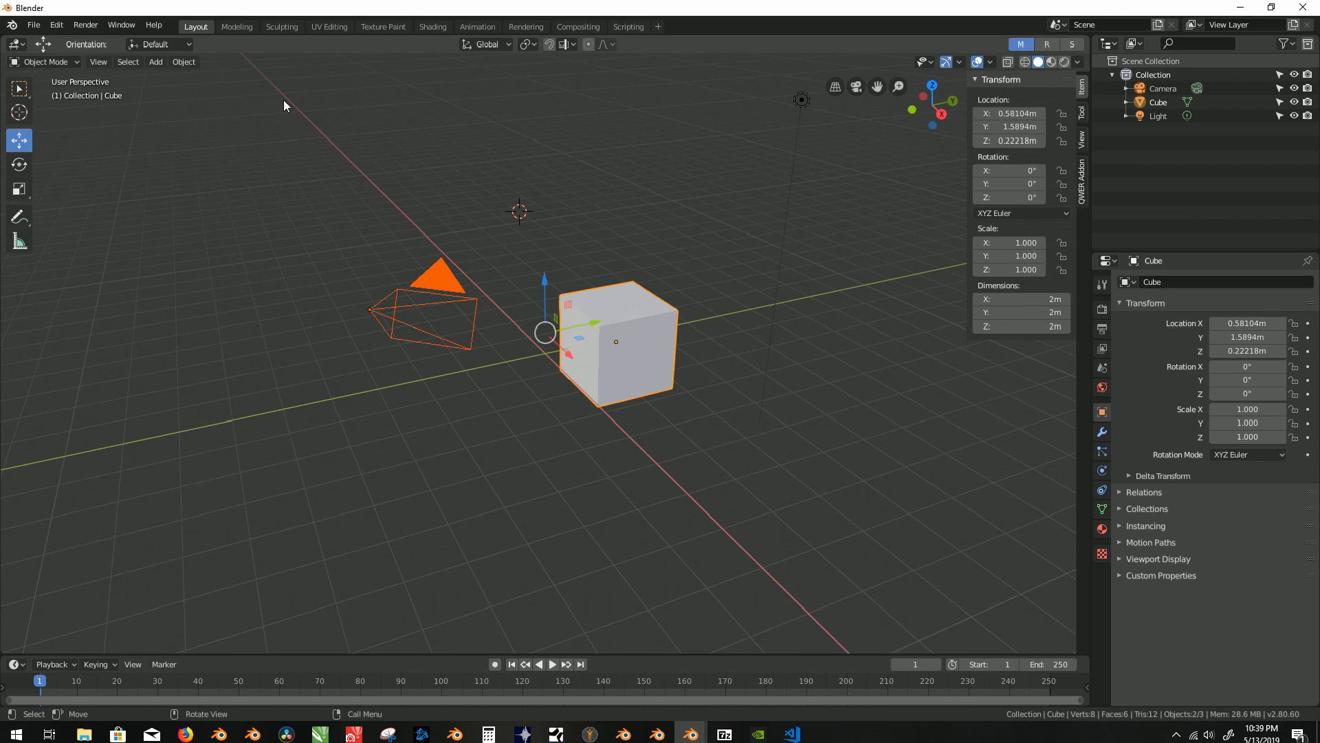
{"action": "left_click", "coordinate": [19, 90]}
{"action": "mouse_move", "coordinate": [19, 90]}
{"action": "left_mouse_down"}
{"action": "mouse_move", "coordinate": [75, 98]}
{"action": "mouse_move", "coordinate": [64, 144]}
{"action": "left_mouse_up"}
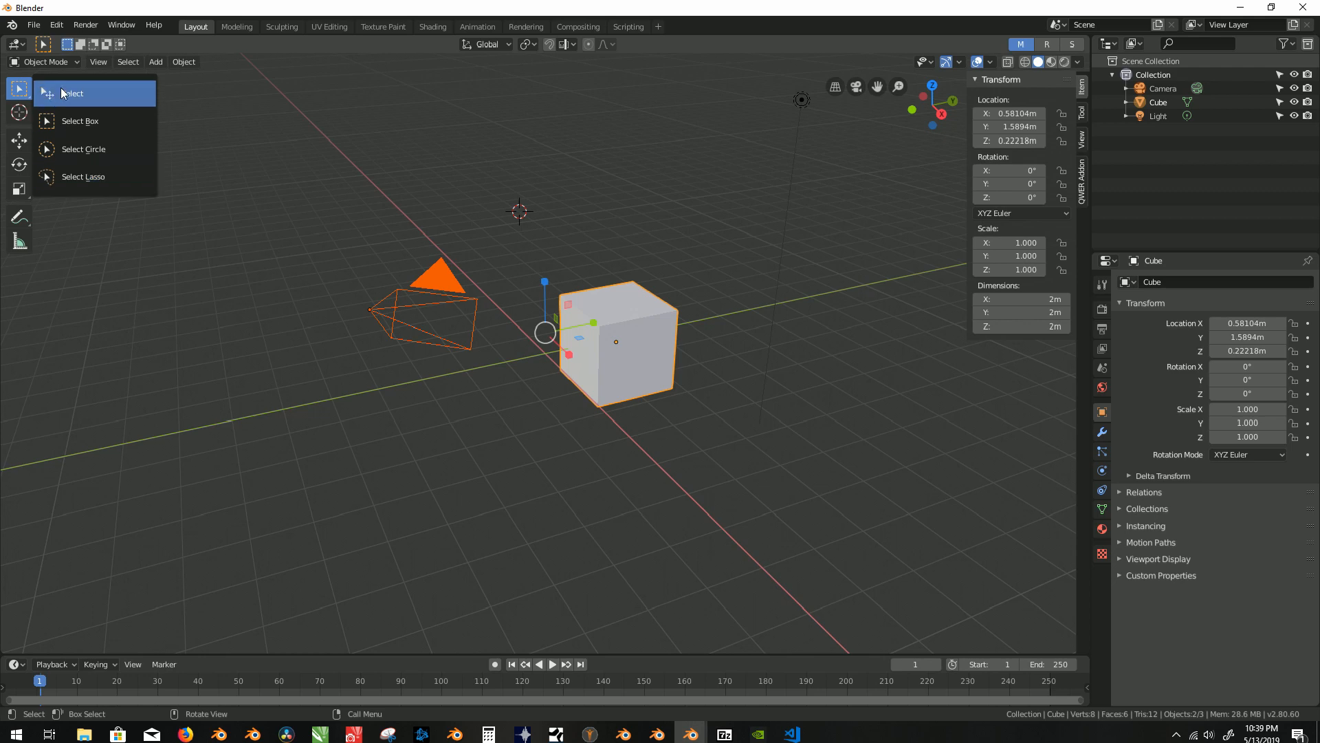
{"action": "left_click", "coordinate": [60, 88]}
Step: Try to move the selected camera and cube, switch the gizmo to Rotate and try rotating them
{"action": "left_click_drag", "start_coordinate": [270, 166], "coordinate": [330, 141]}
{"action": "right_click", "coordinate": [333, 138]}
{"action": "left_click", "coordinate": [1047, 44]}
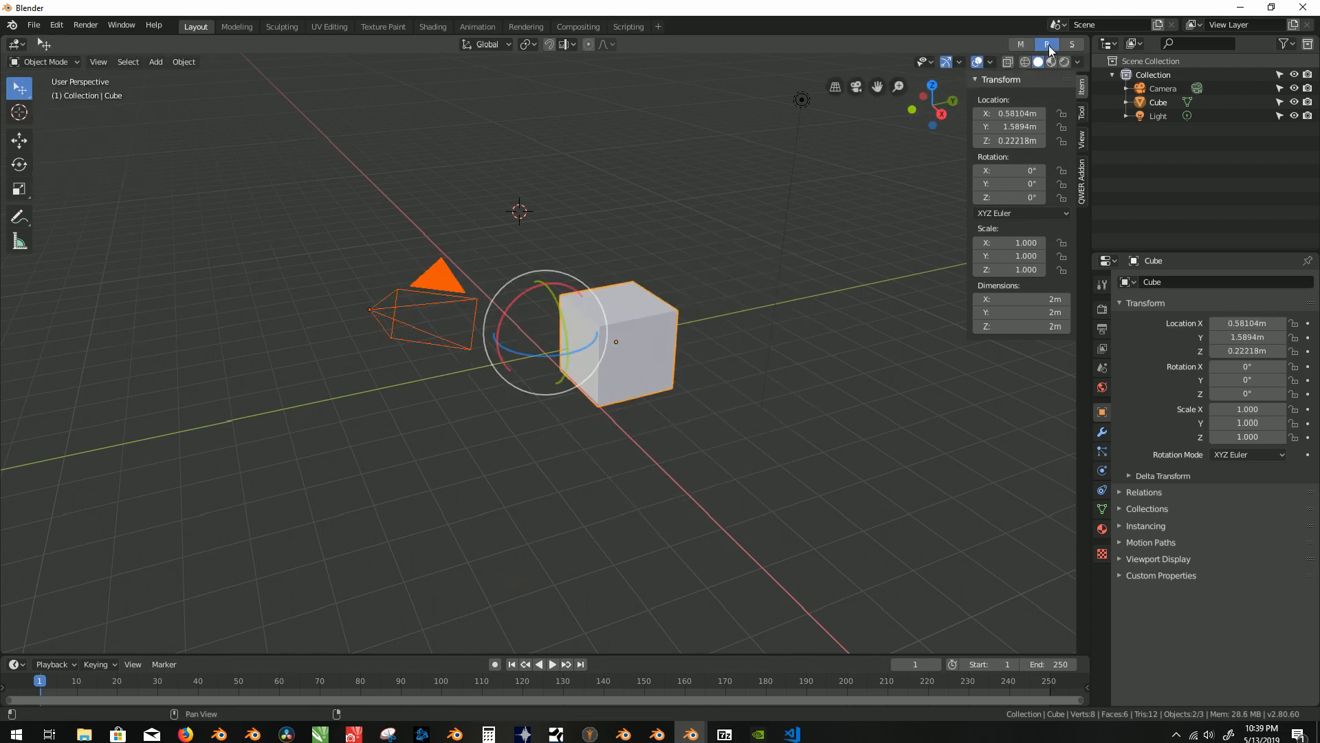
{"action": "key", "text": "r"}
{"action": "right_click", "coordinate": [650, 167]}
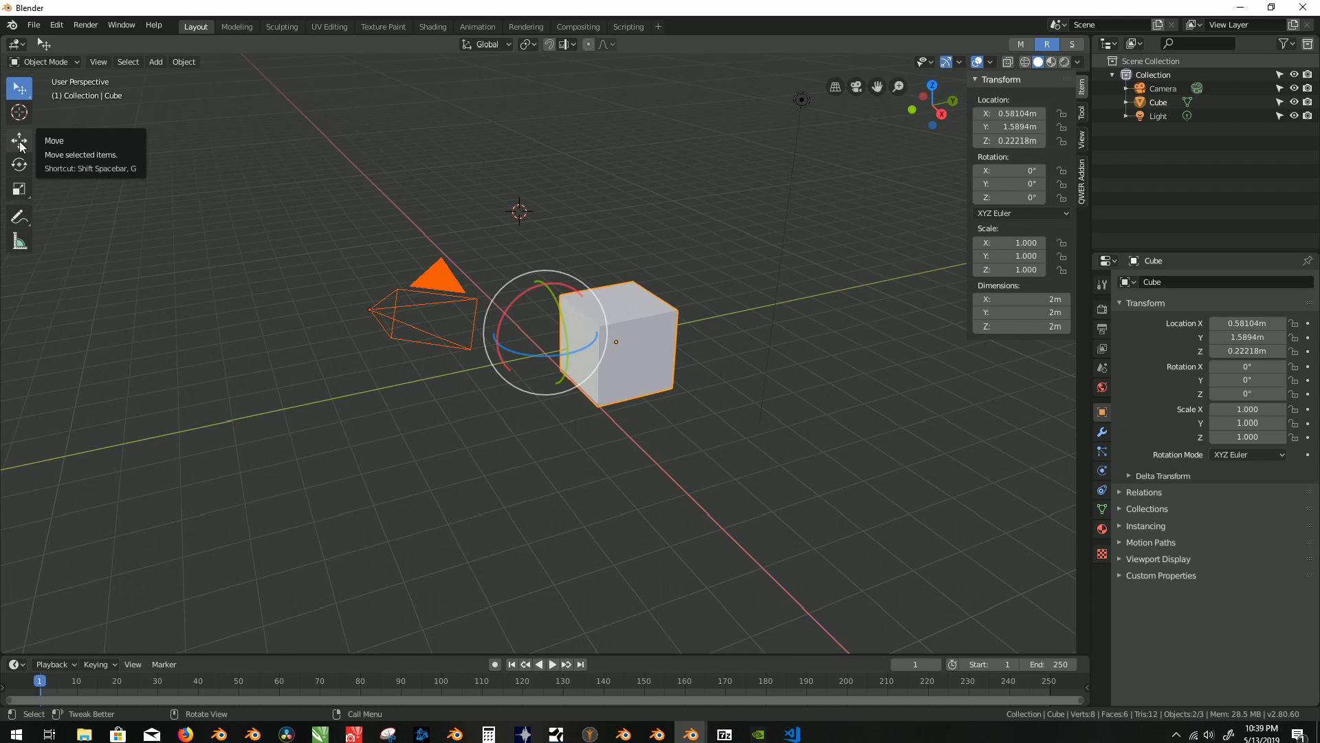
Step: Select only the cube and then only the camera with the Rotate gizmo active
{"action": "left_click", "coordinate": [631, 309]}
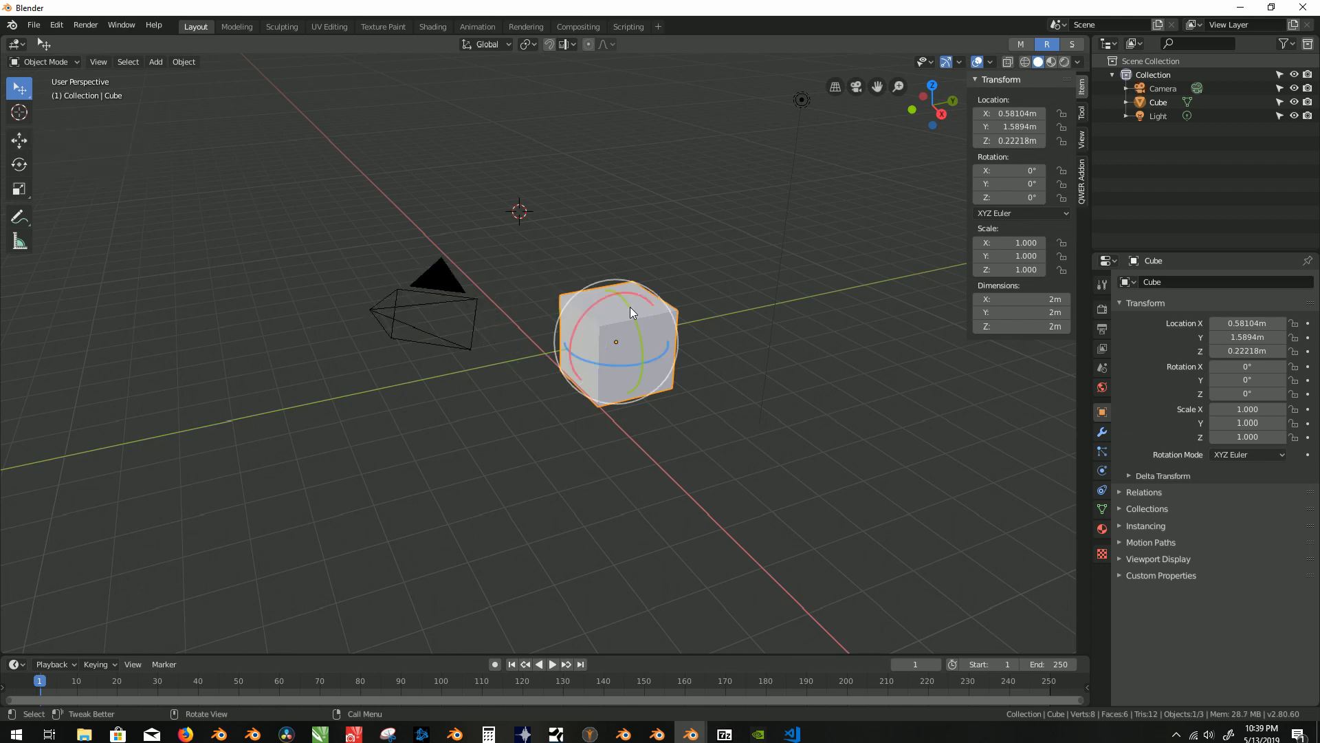
{"action": "left_click", "coordinate": [369, 297]}
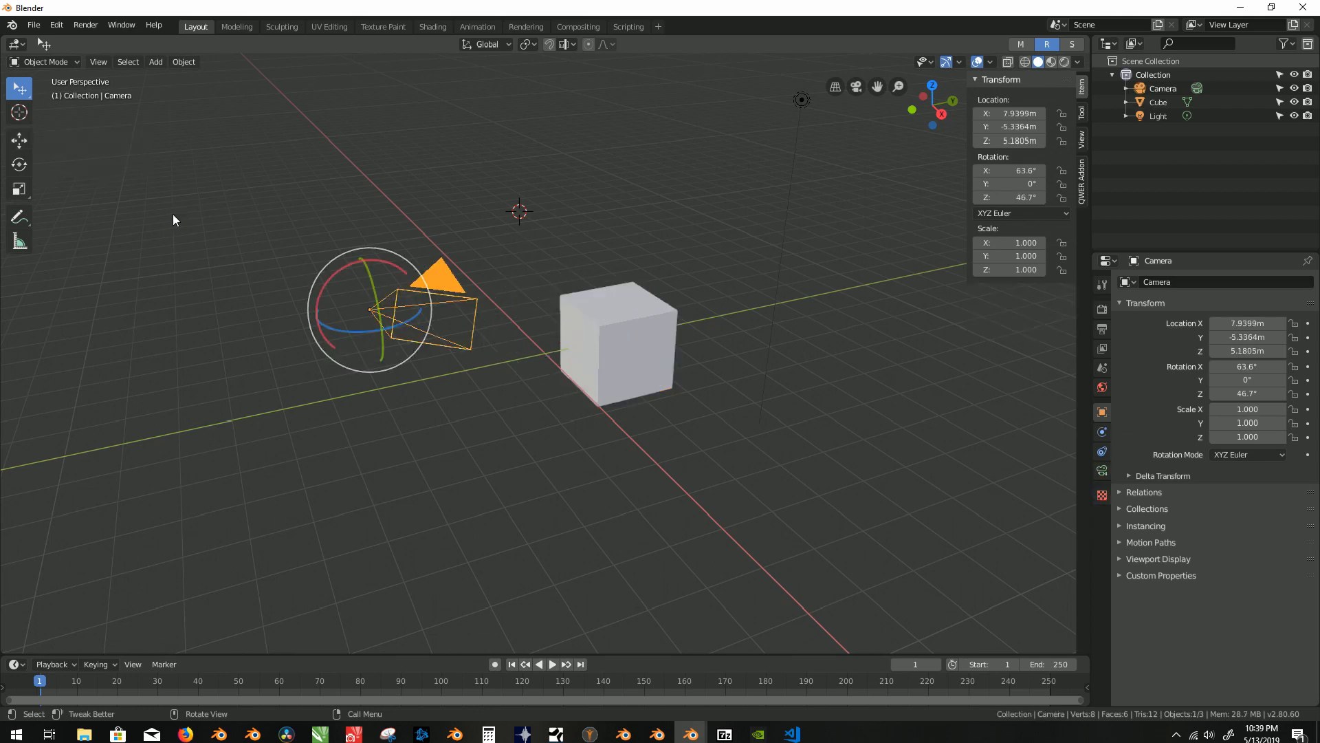